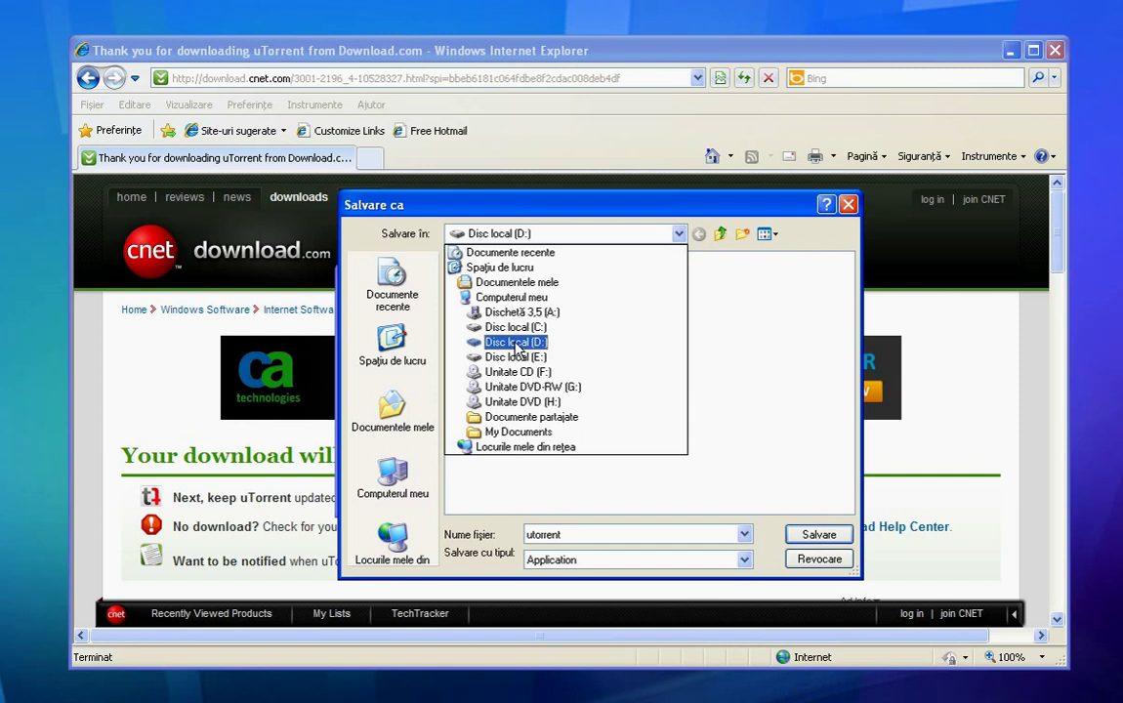
Save the utorrent installer to local disk D: and dismiss the finished download dialog.
click(516, 343)
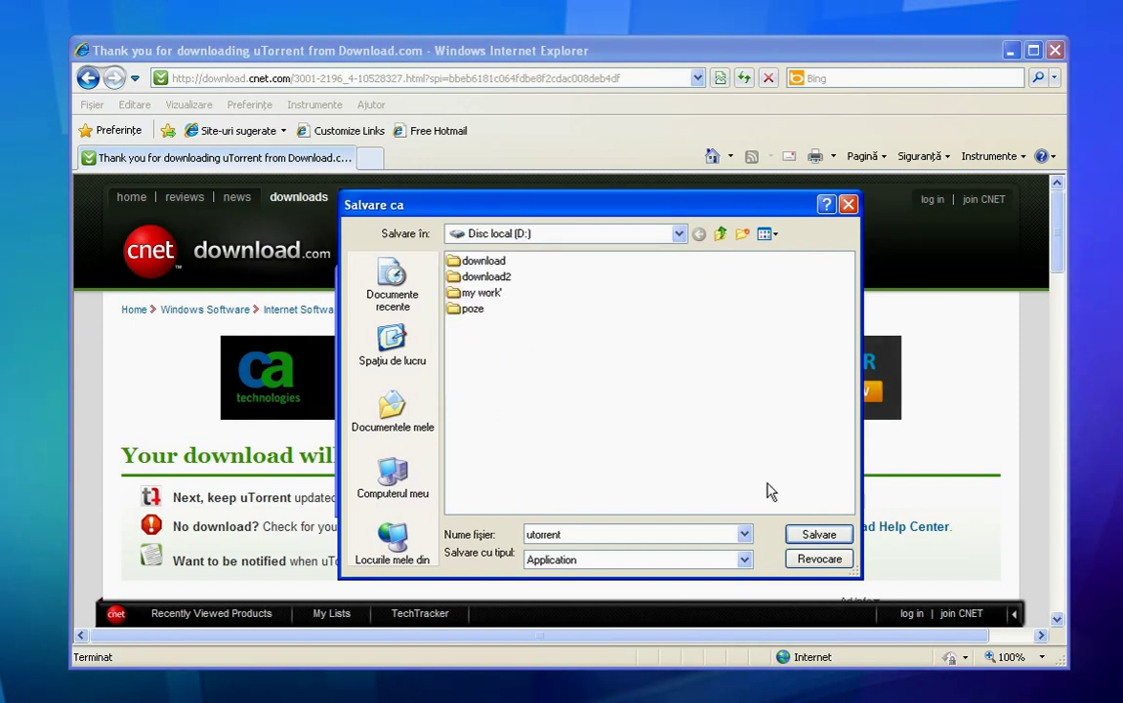
click(816, 537)
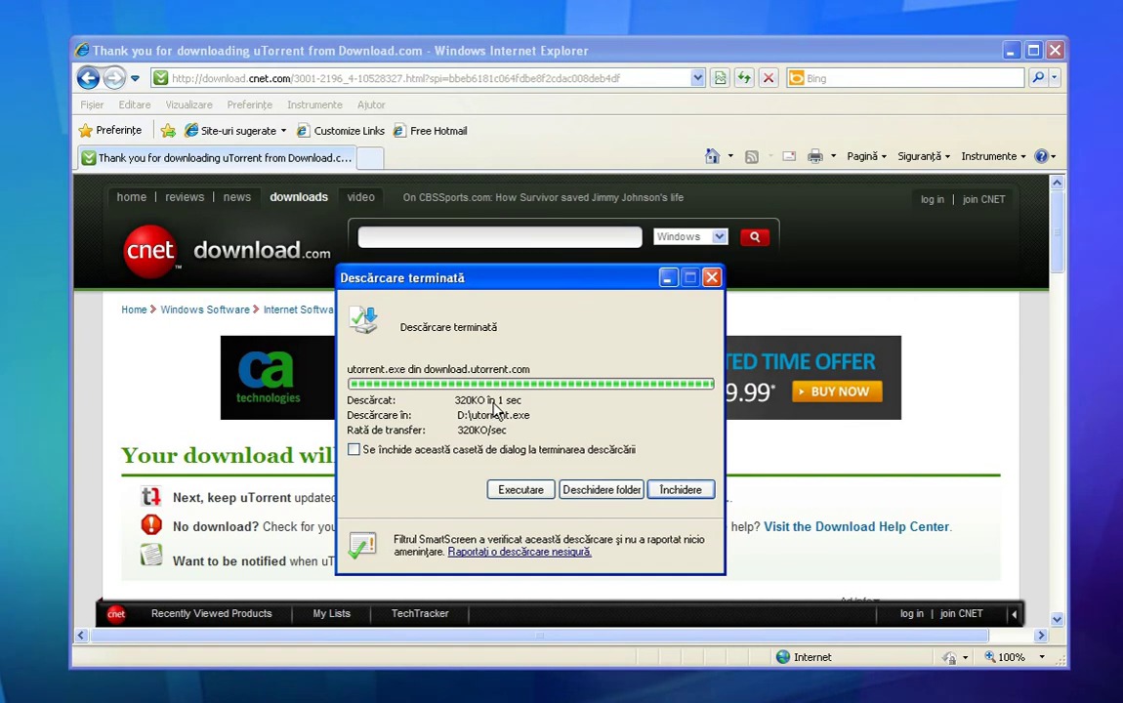
click(679, 489)
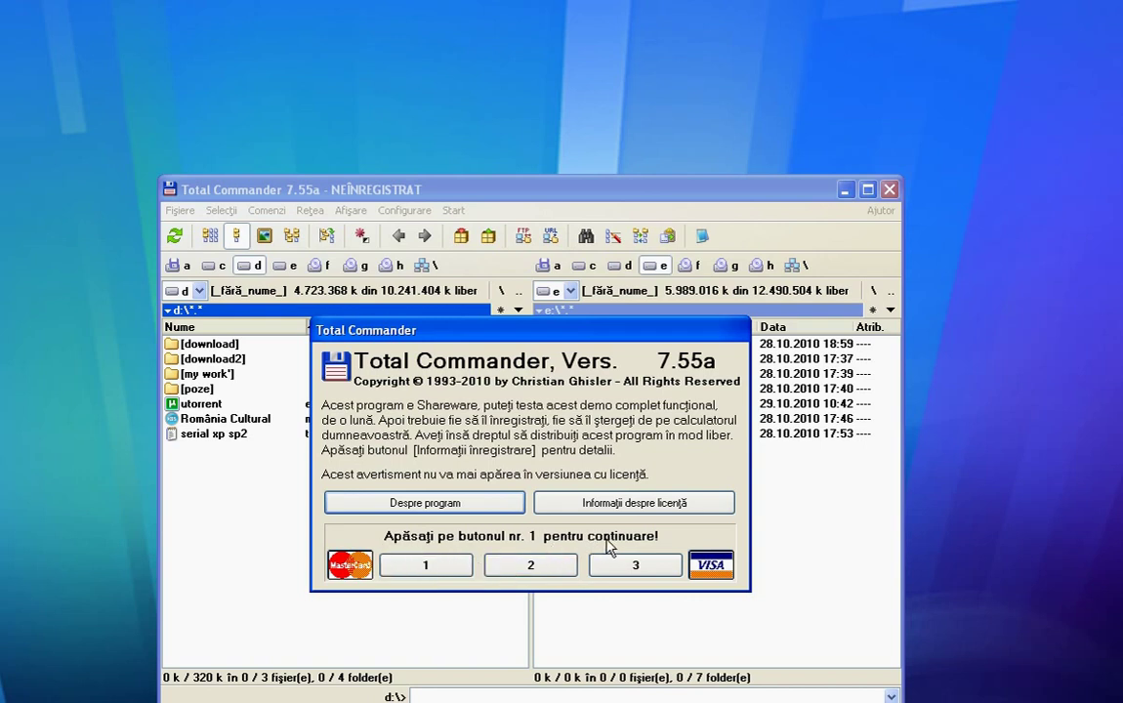
In Total Commander, dismiss the shareware notice, launch utorrent from drive D: and allow the file to run.
click(429, 568)
drag(526, 195, 561, 97)
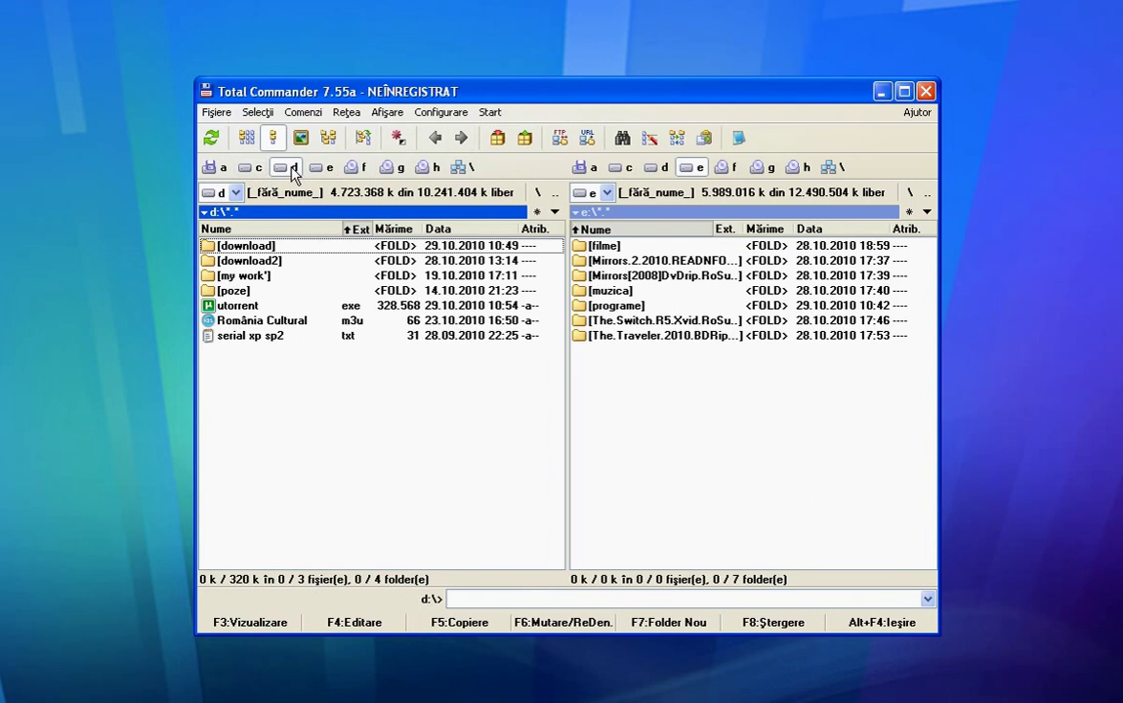
double_click(244, 309)
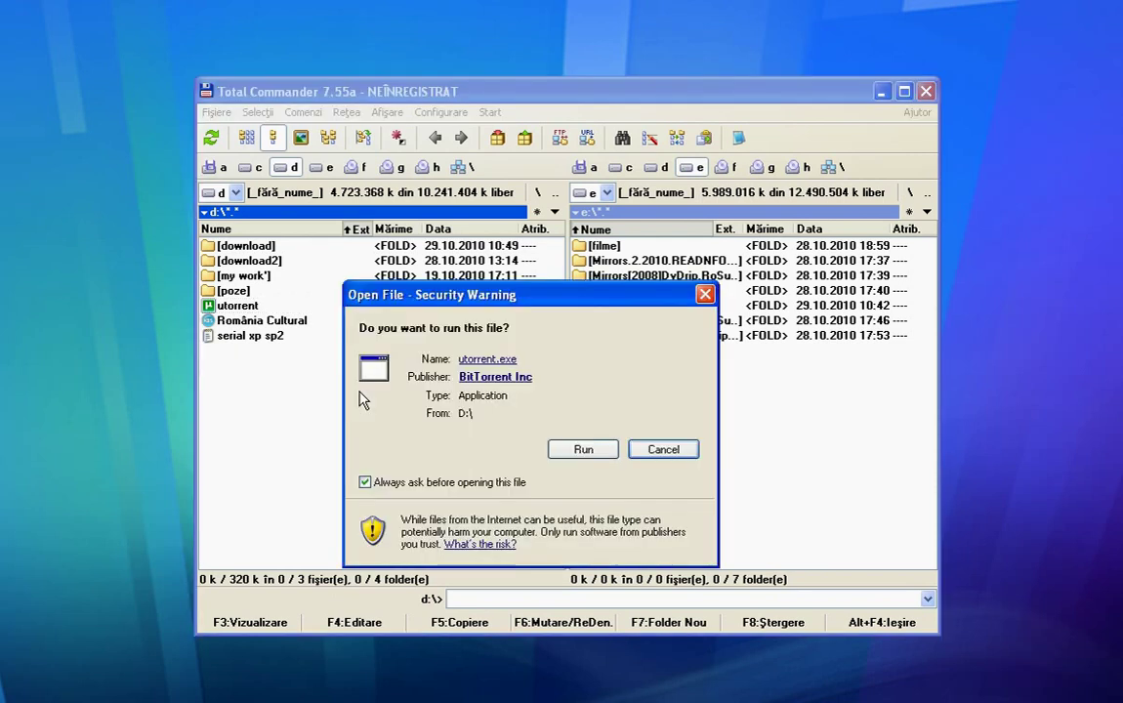
drag(589, 304, 582, 236)
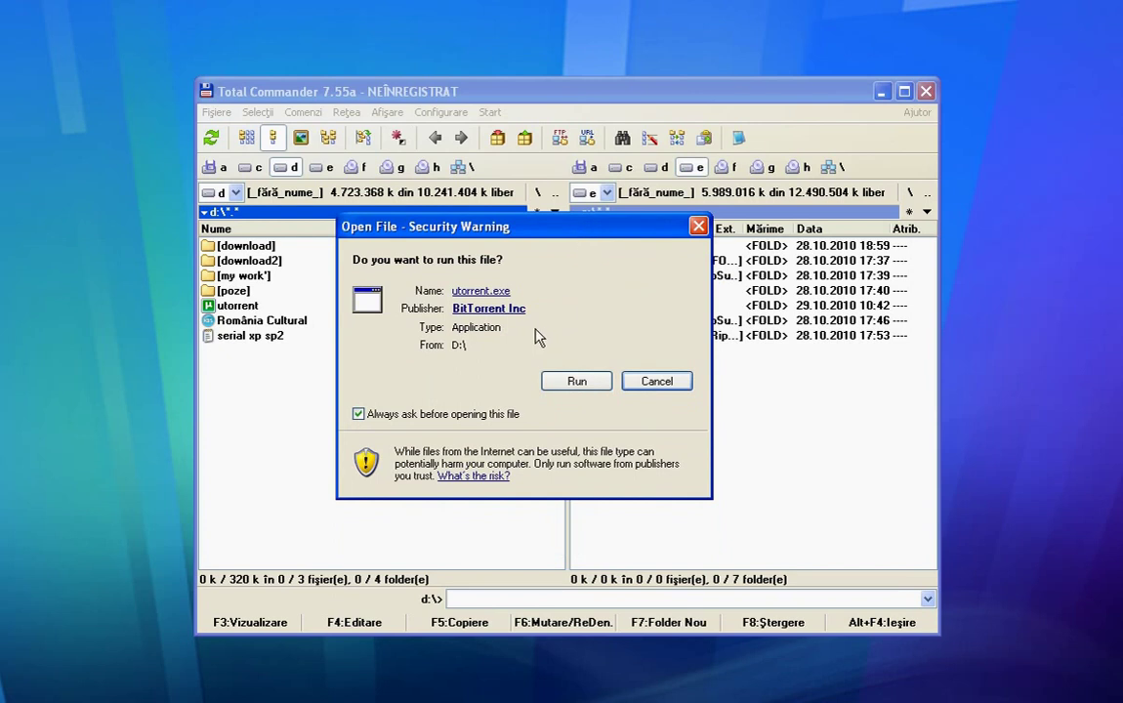
click(574, 382)
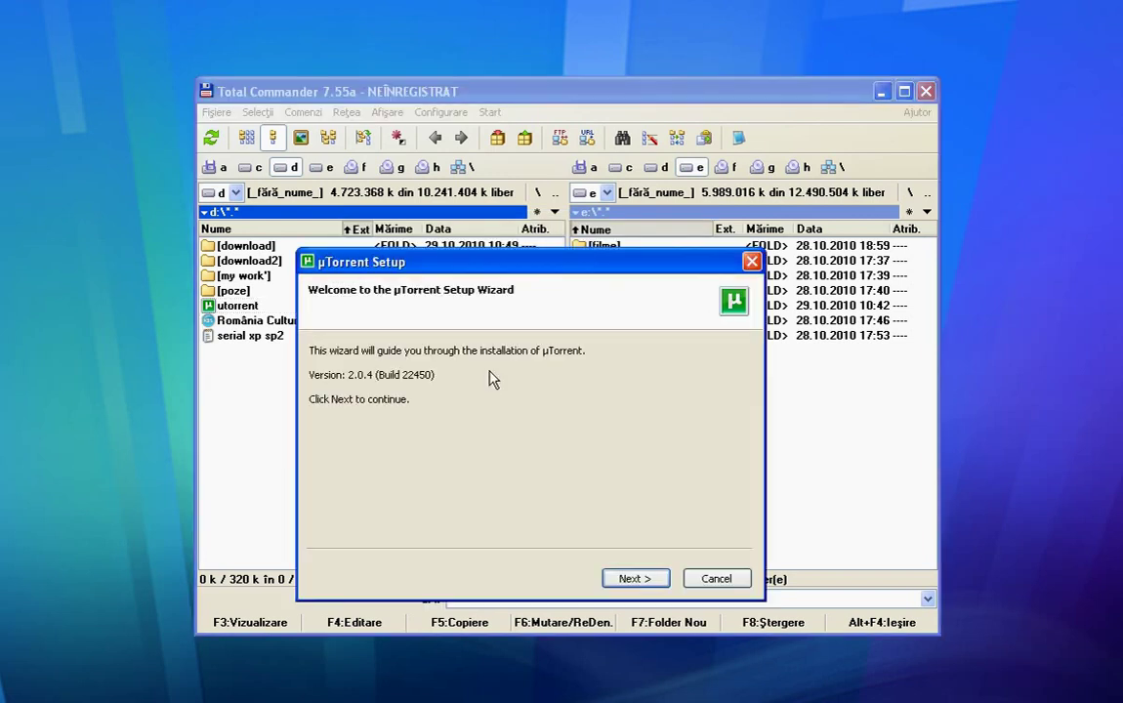
Proceed past the setup wizard's welcome and scam warning pages and accept the license agreement.
drag(571, 260, 571, 171)
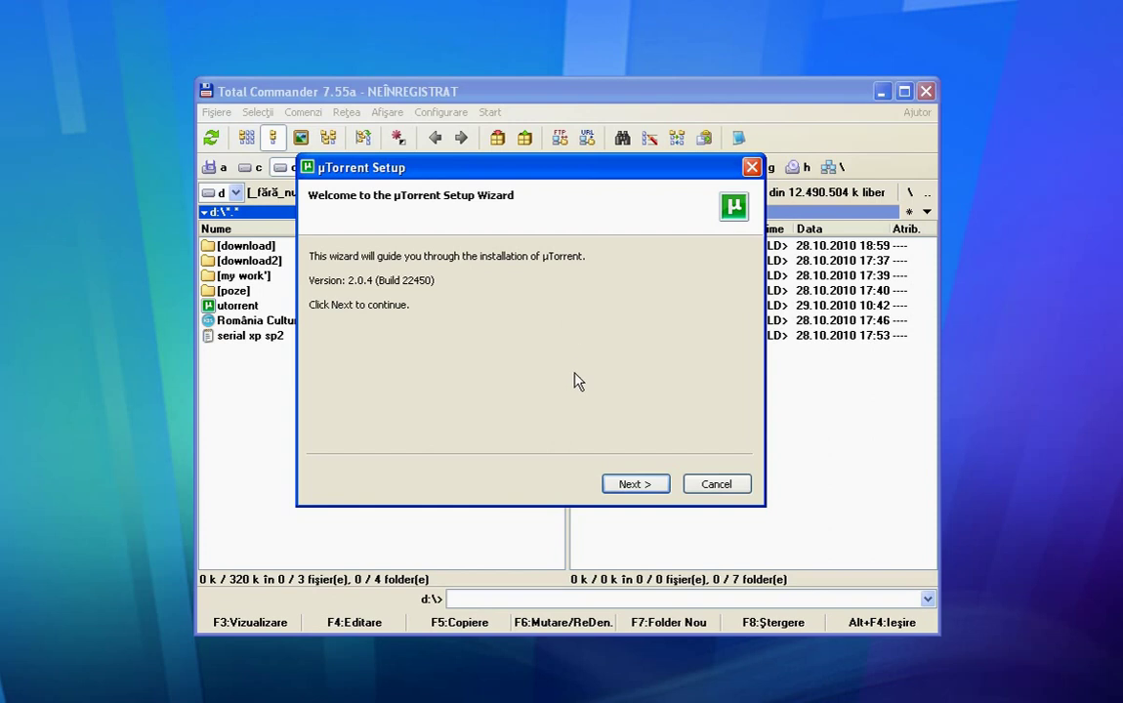
click(626, 487)
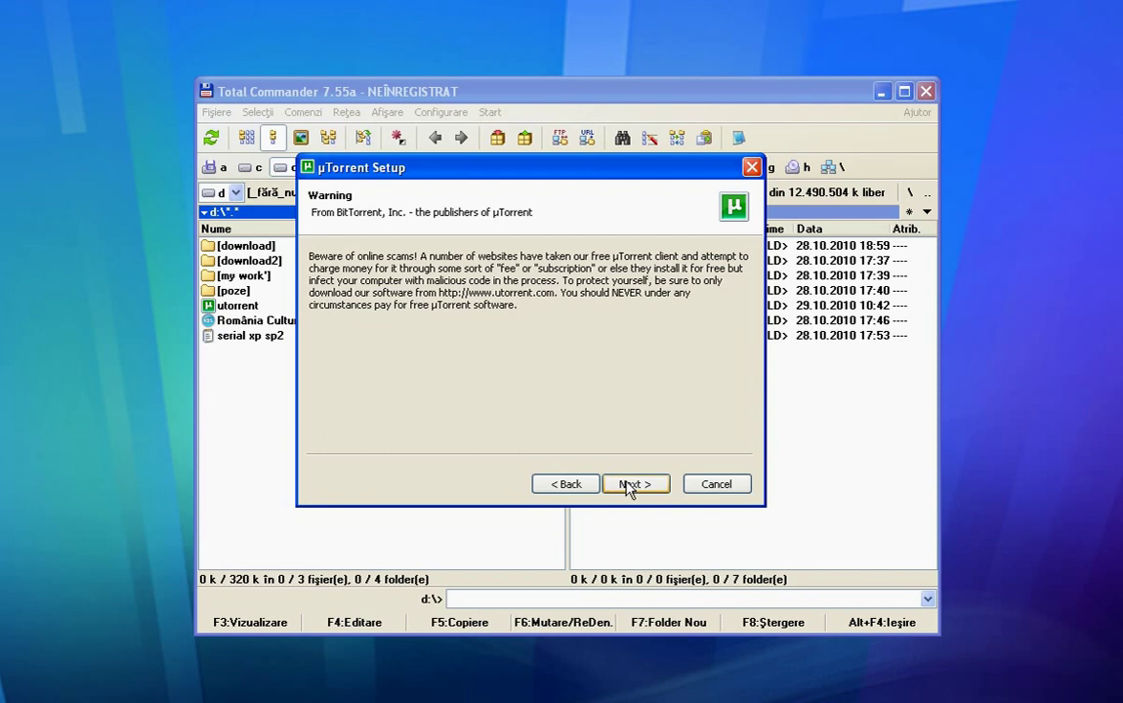
click(628, 486)
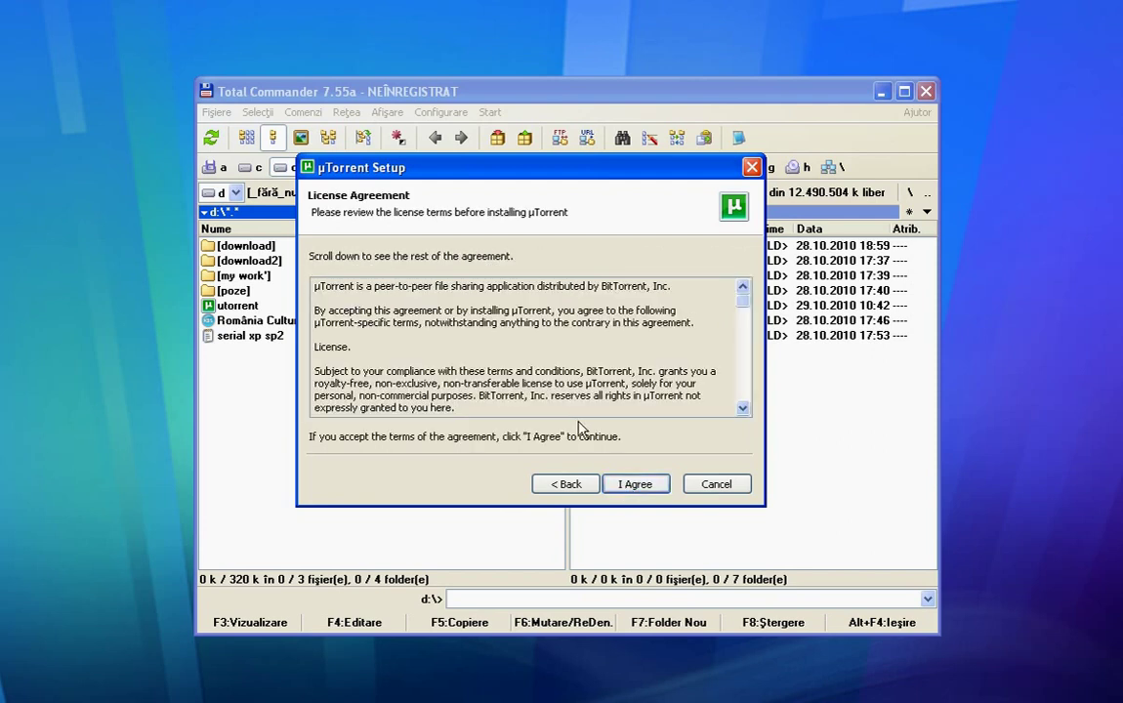
click(636, 486)
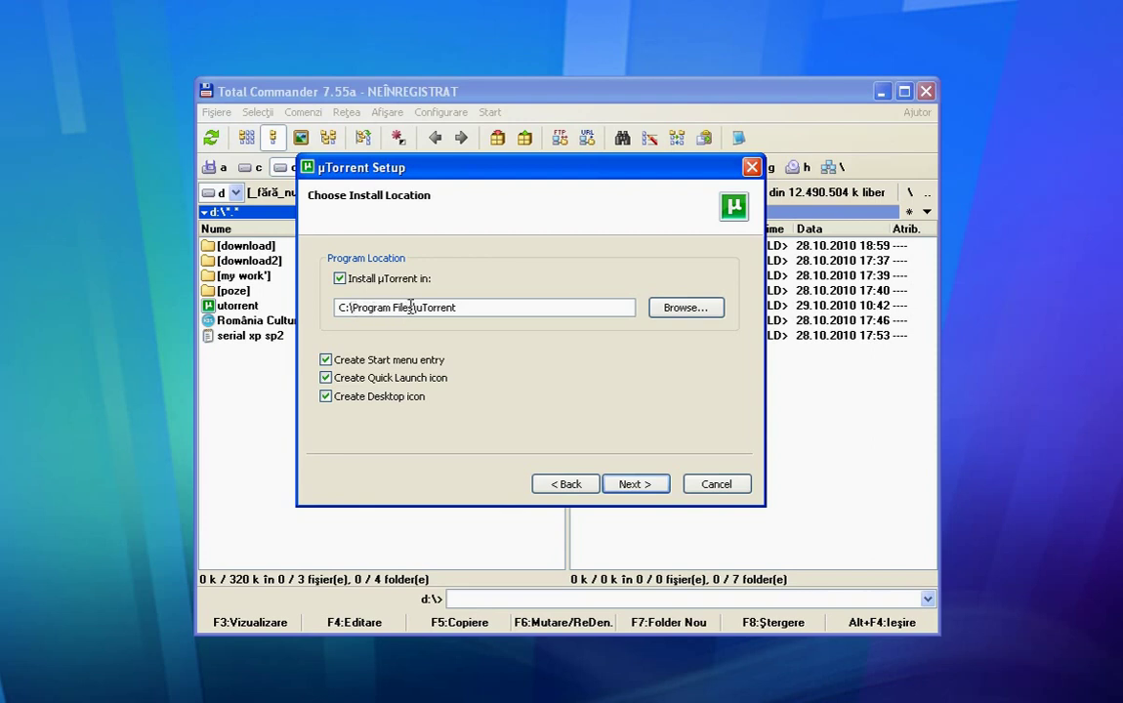
Turn off the Start menu entry, continue with the default install location, and confirm the COMODO Firewall close prompt.
click(325, 361)
click(640, 485)
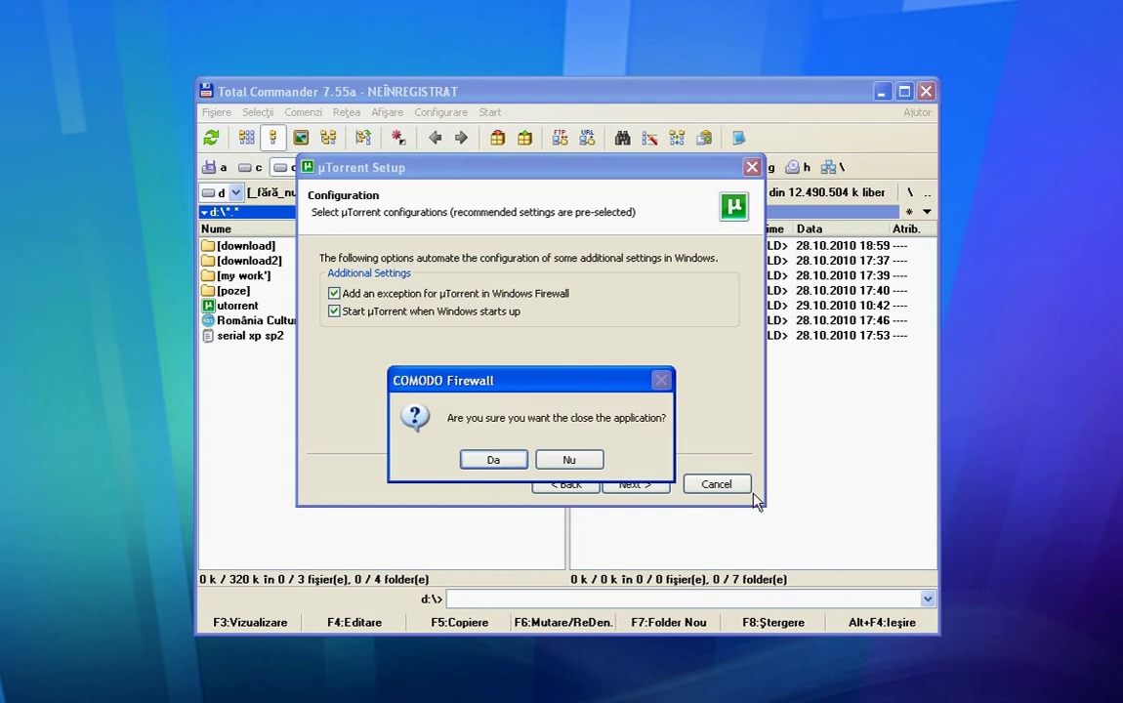
click(491, 460)
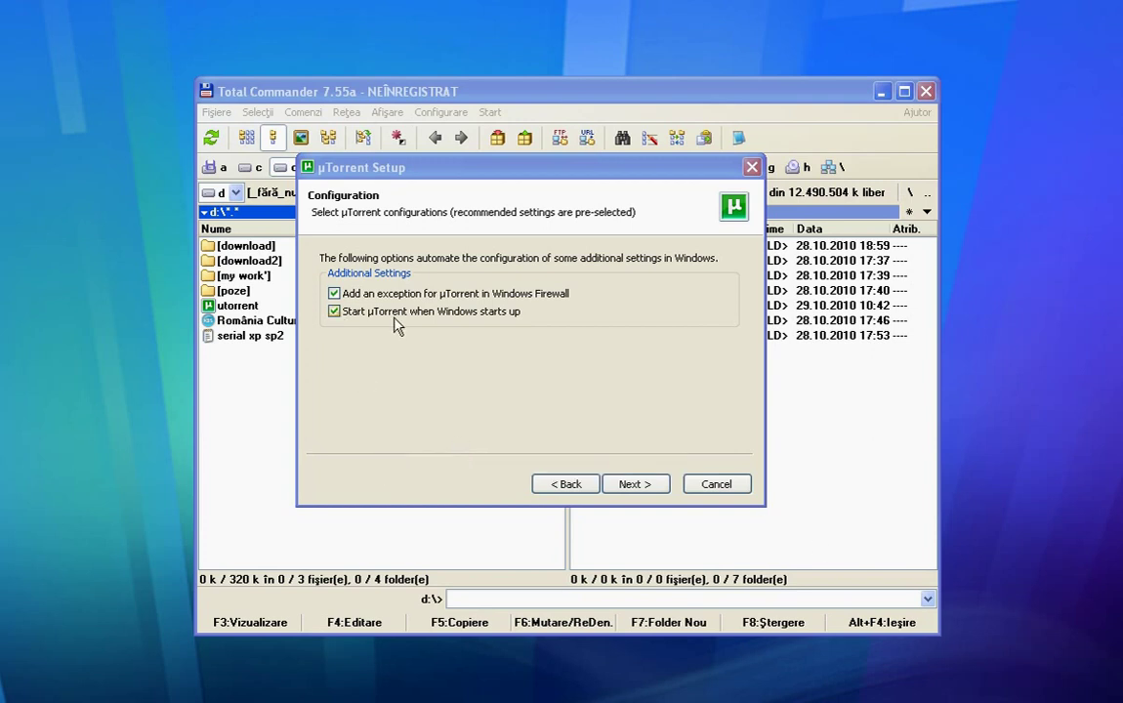
Disable the Windows Firewall exception and starting µTorrent with Windows, and continue the setup.
click(334, 294)
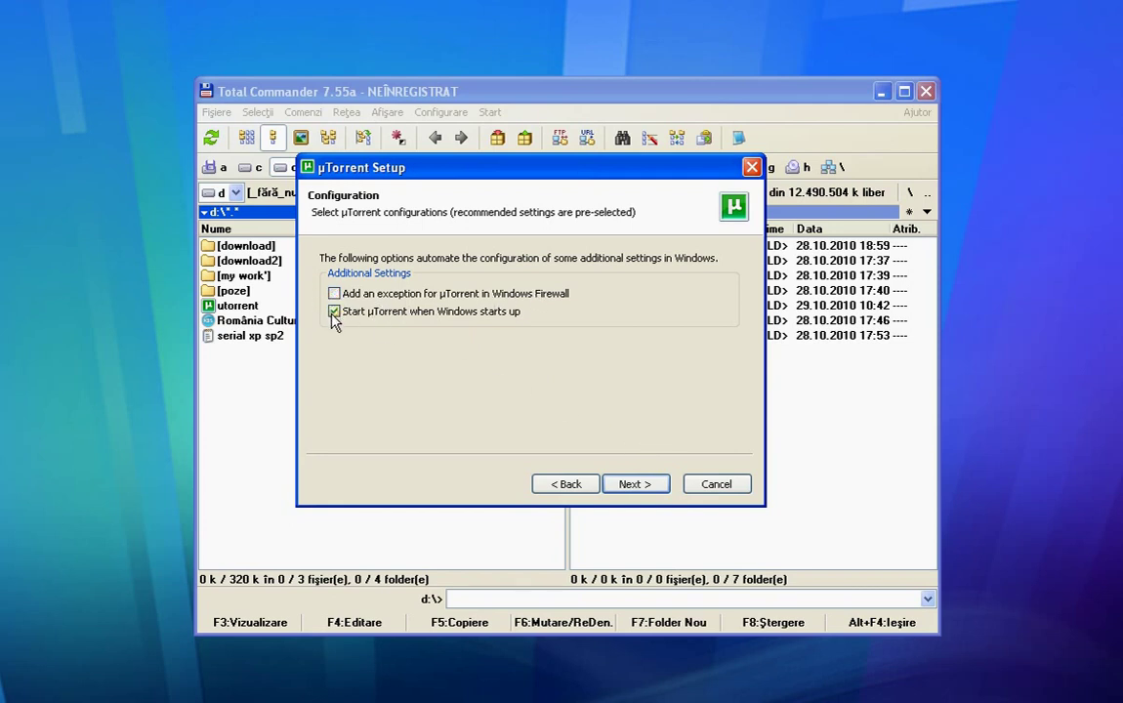
click(335, 311)
click(634, 485)
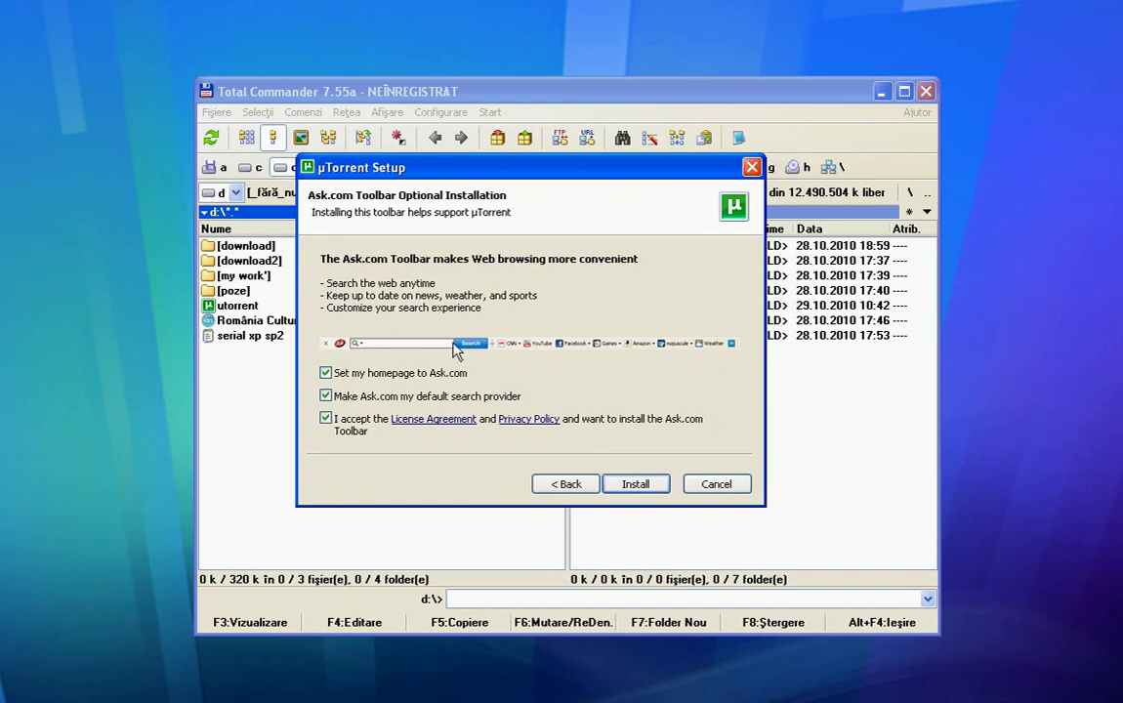
Decline the Ask.com homepage and the Ask.com Toolbar installation, and install µTorrent.
click(326, 374)
click(325, 419)
click(644, 491)
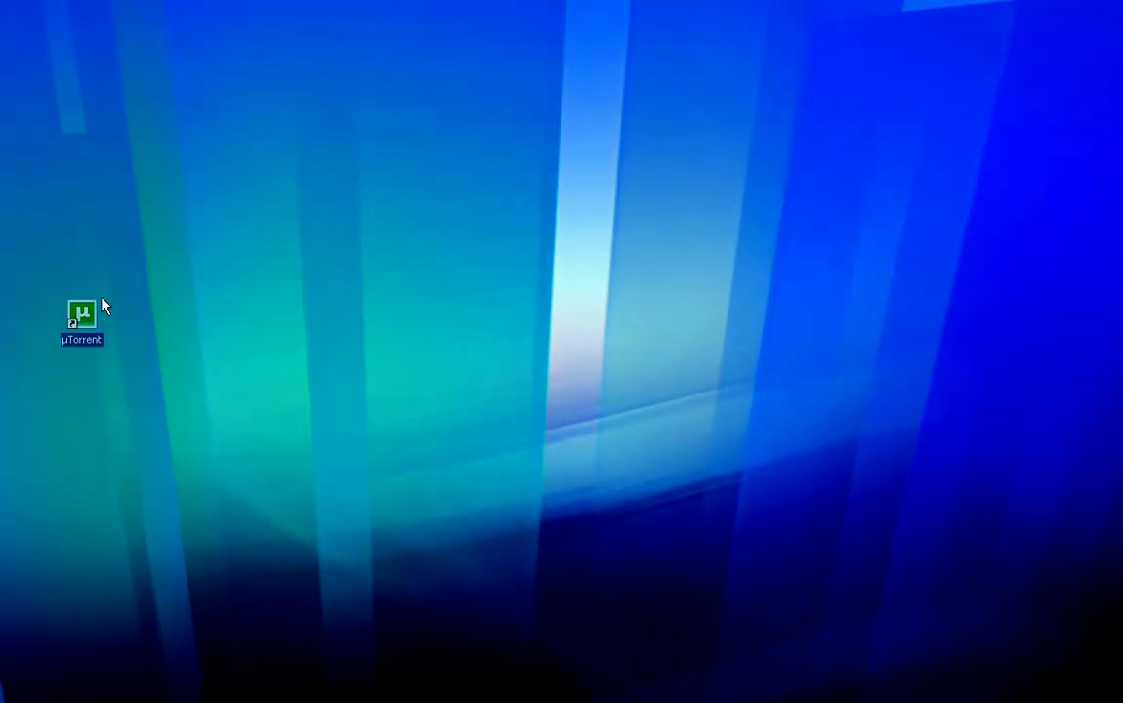
Move the µTorrent shortcut higher on the desktop, launch the program from it and bring its window fully into view.
drag(98, 301, 119, 119)
click(200, 155)
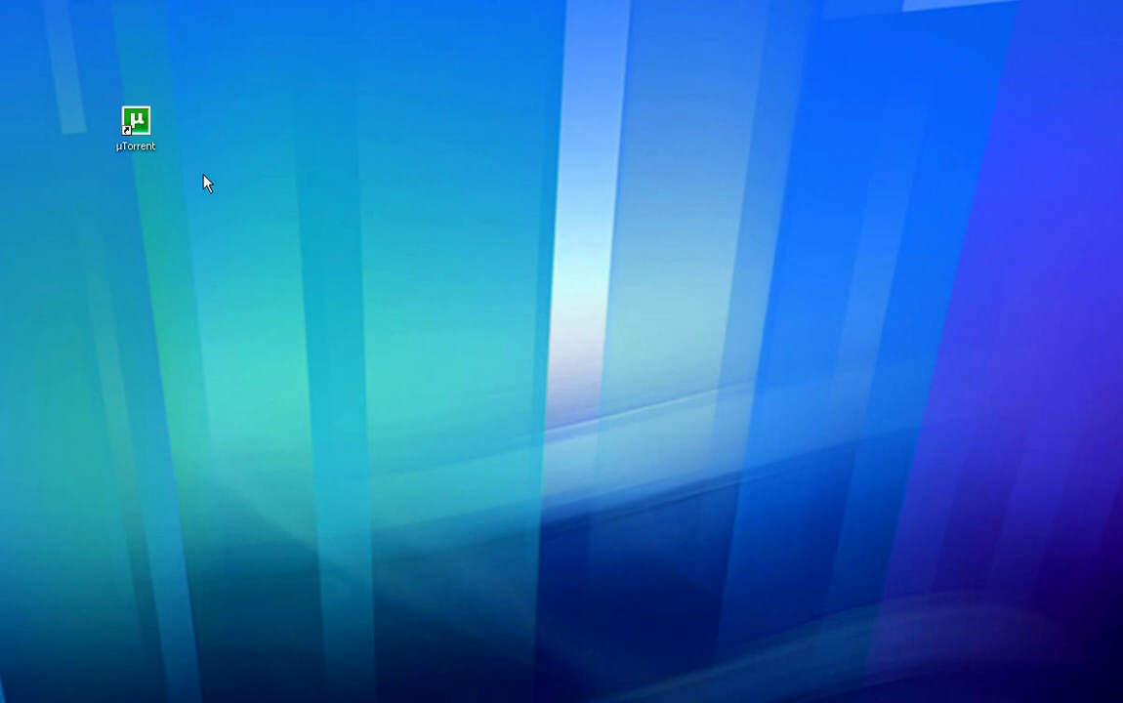
double_click(134, 121)
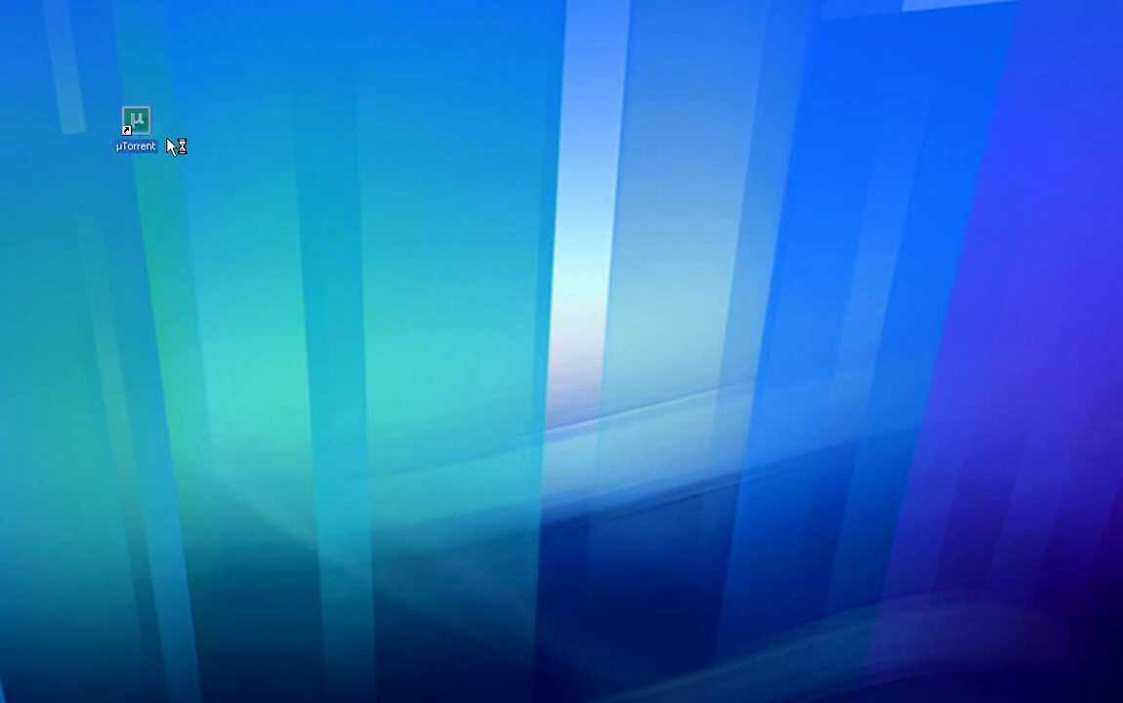
drag(807, 97, 631, 75)
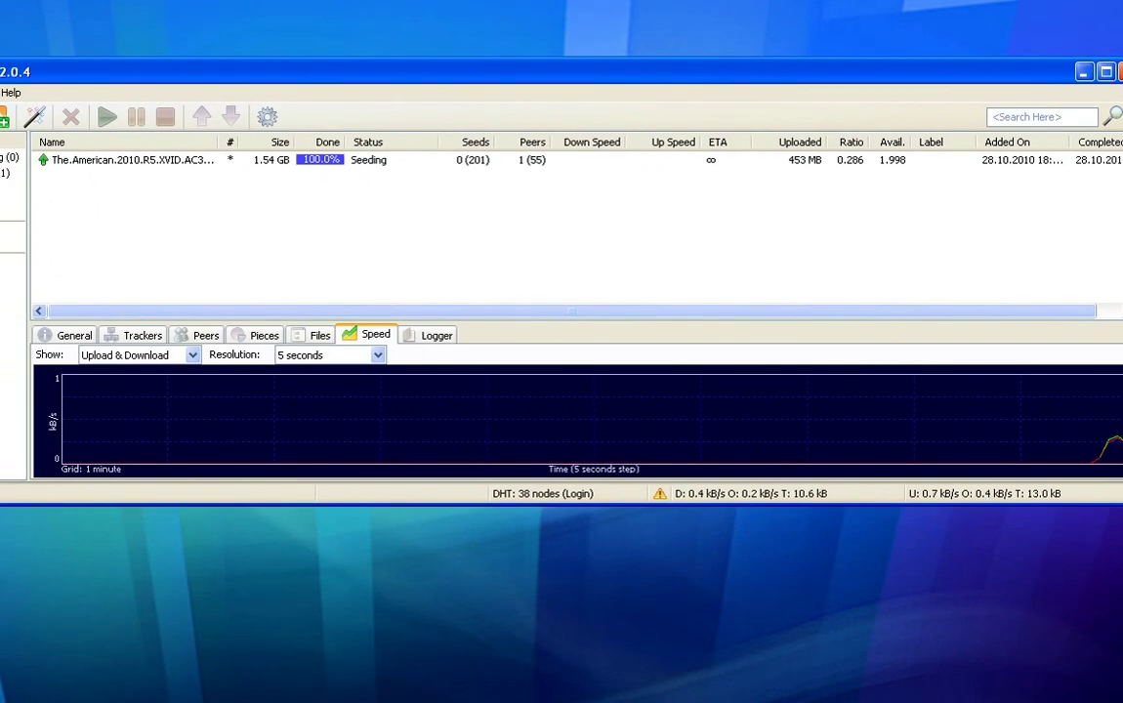
drag(337, 73, 459, 77)
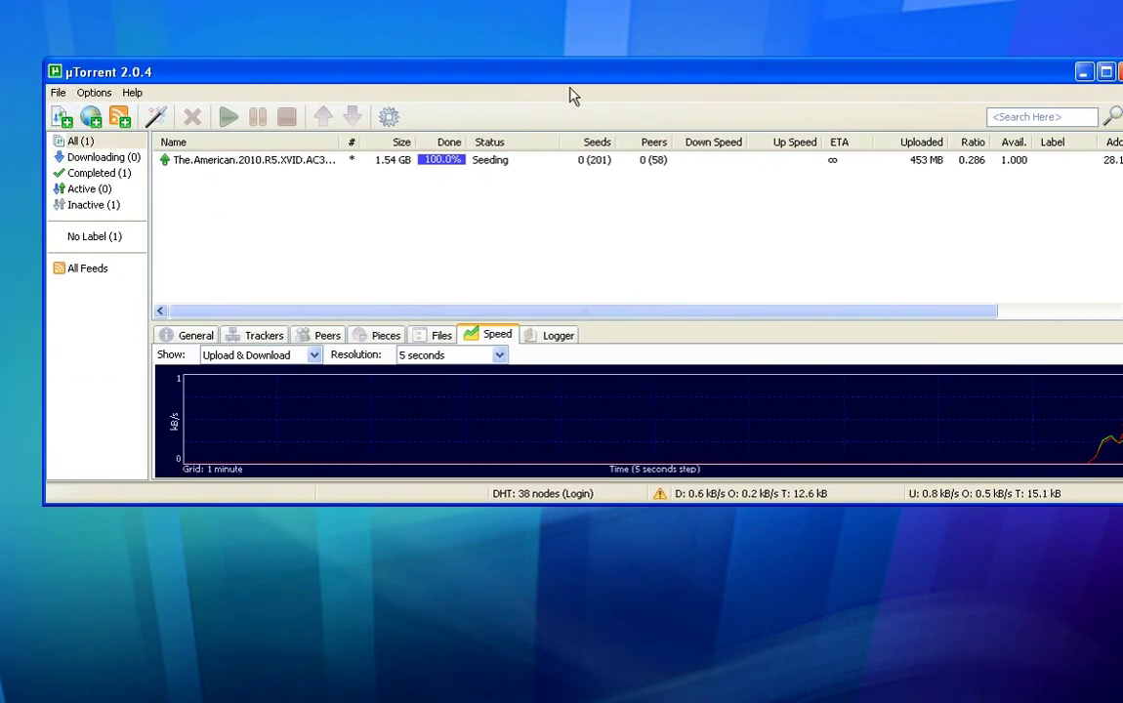
drag(641, 82, 601, 82)
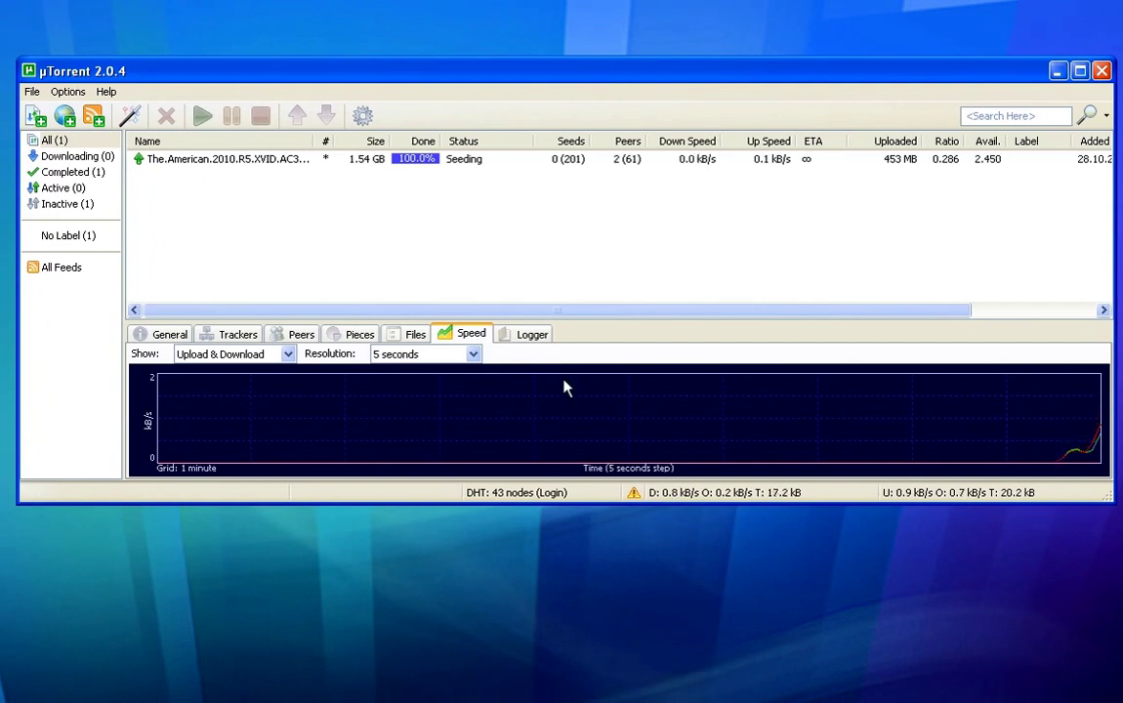
Open µTorrent's Preferences and place the dialog over the main window.
click(74, 107)
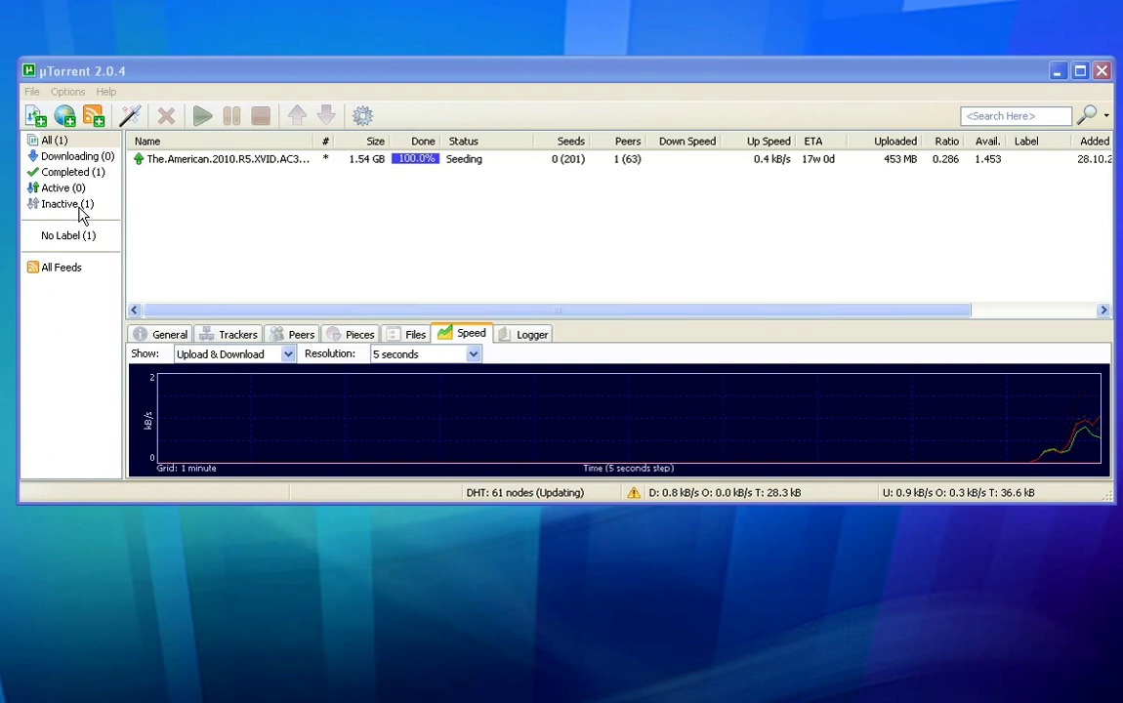
click(69, 94)
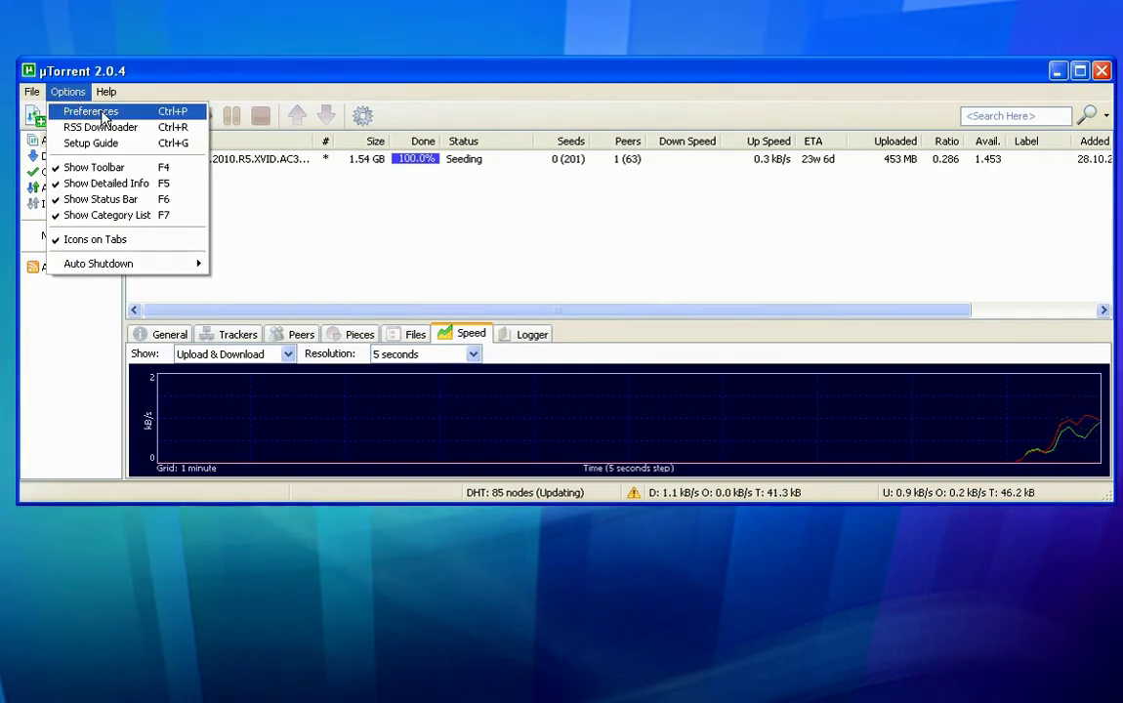
click(103, 116)
drag(544, 104, 490, 122)
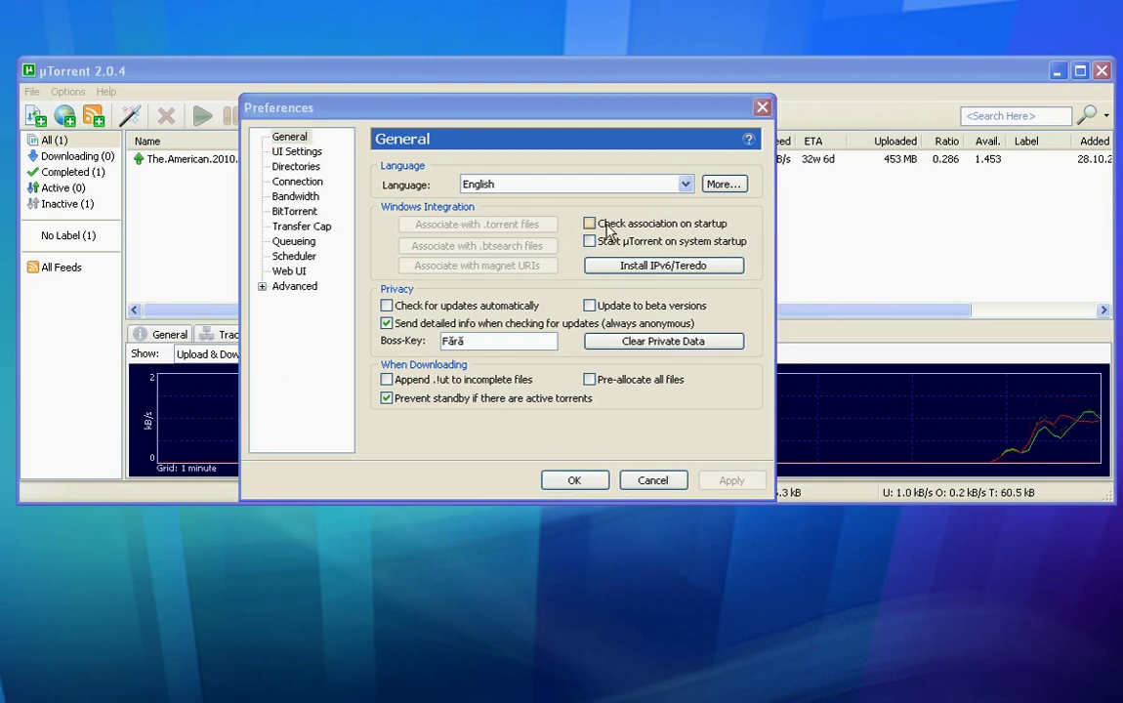
Examine the available interface languages and the display, tray and torrent-adding options in the UI Settings.
click(686, 184)
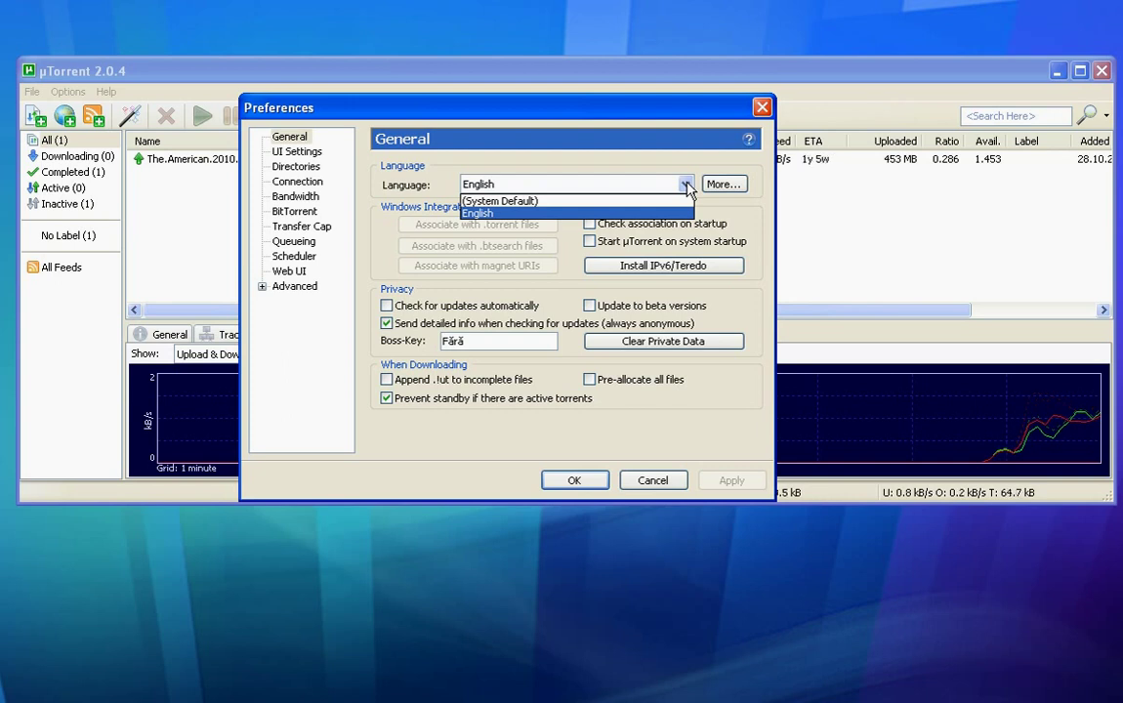
click(686, 184)
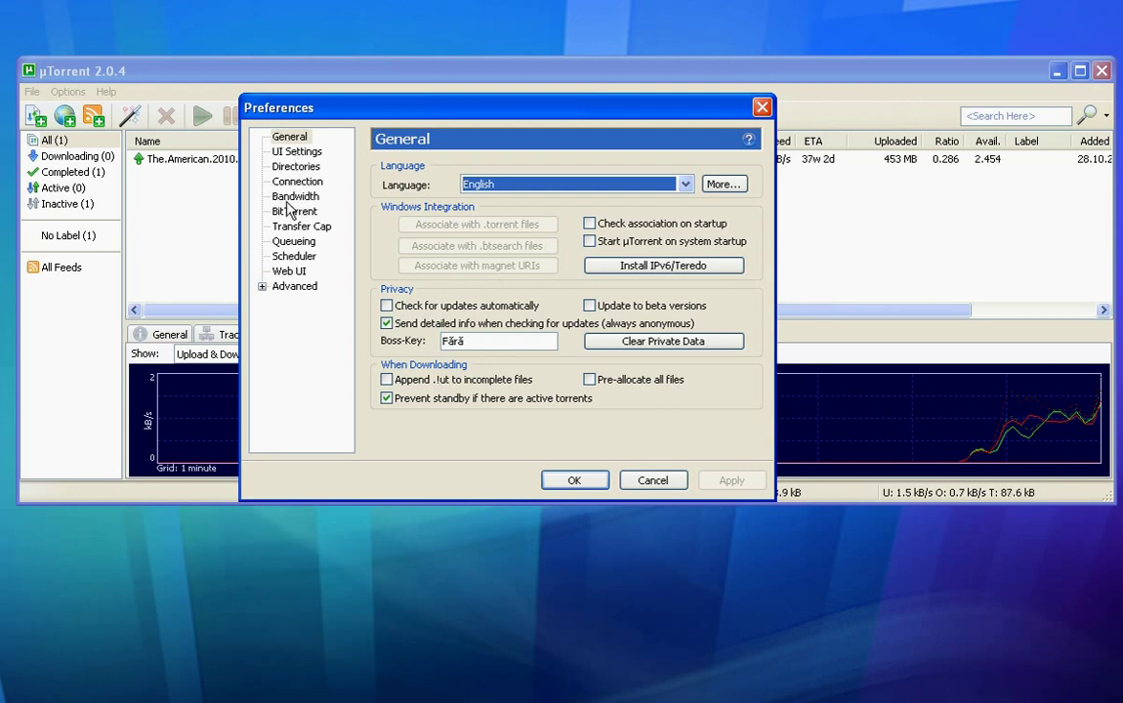
click(297, 153)
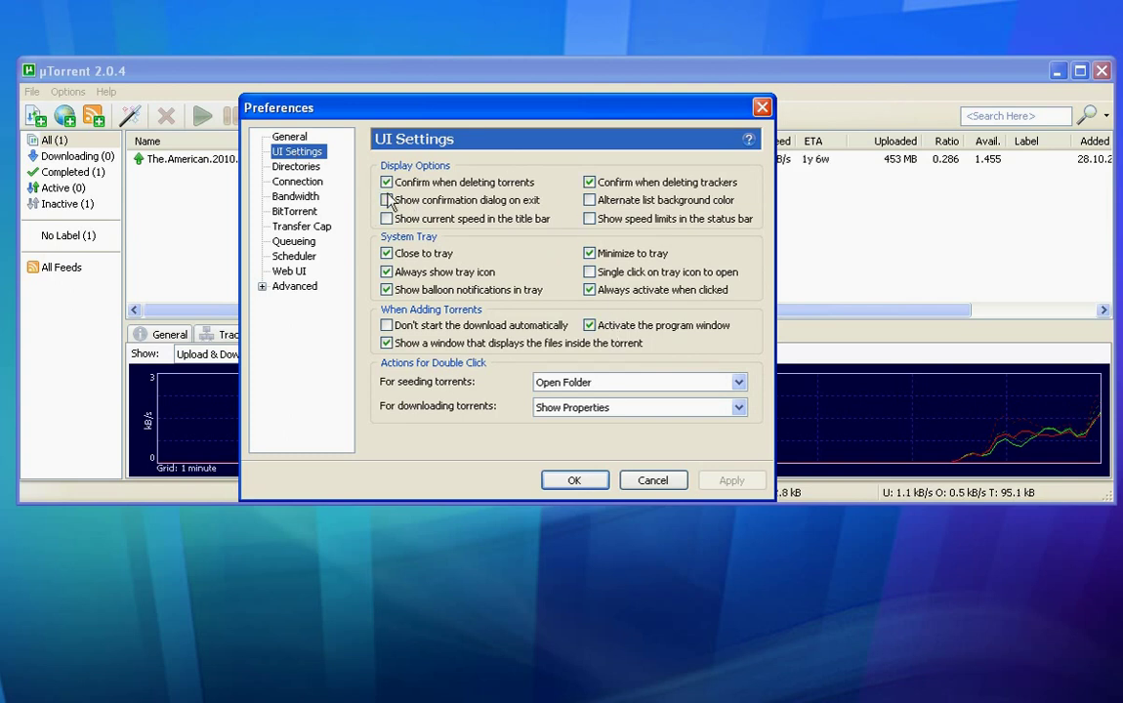
In the Directories preferences, choose E:\filme as the folder for new downloads.
click(295, 167)
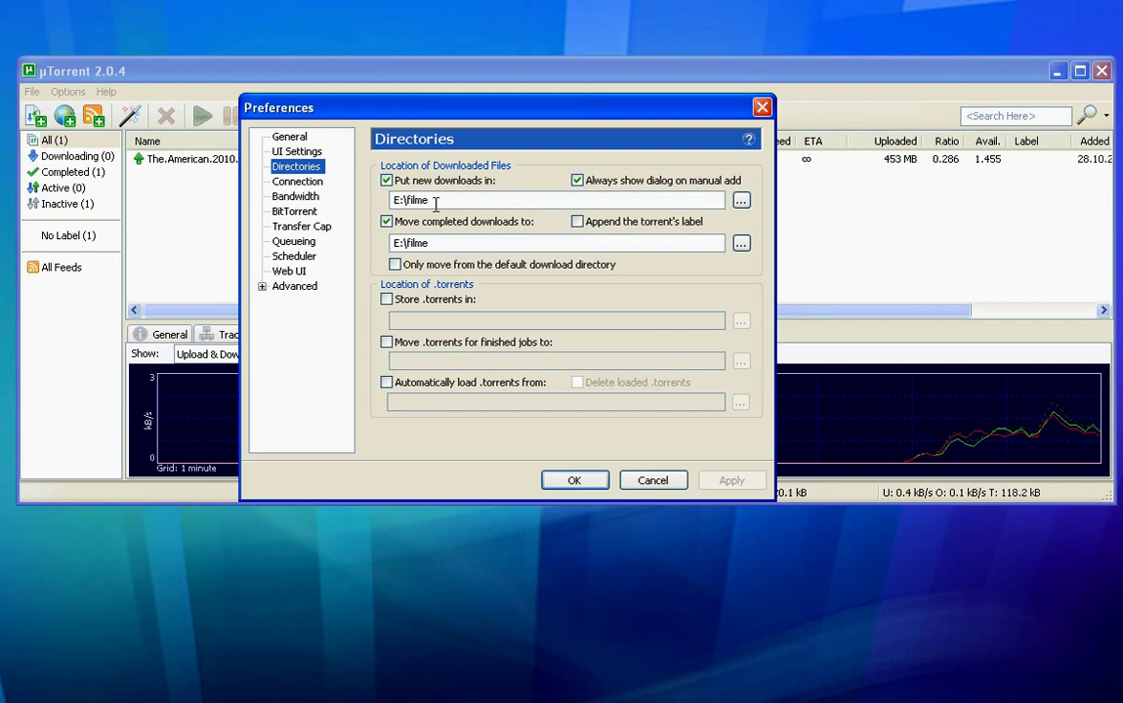
click(742, 201)
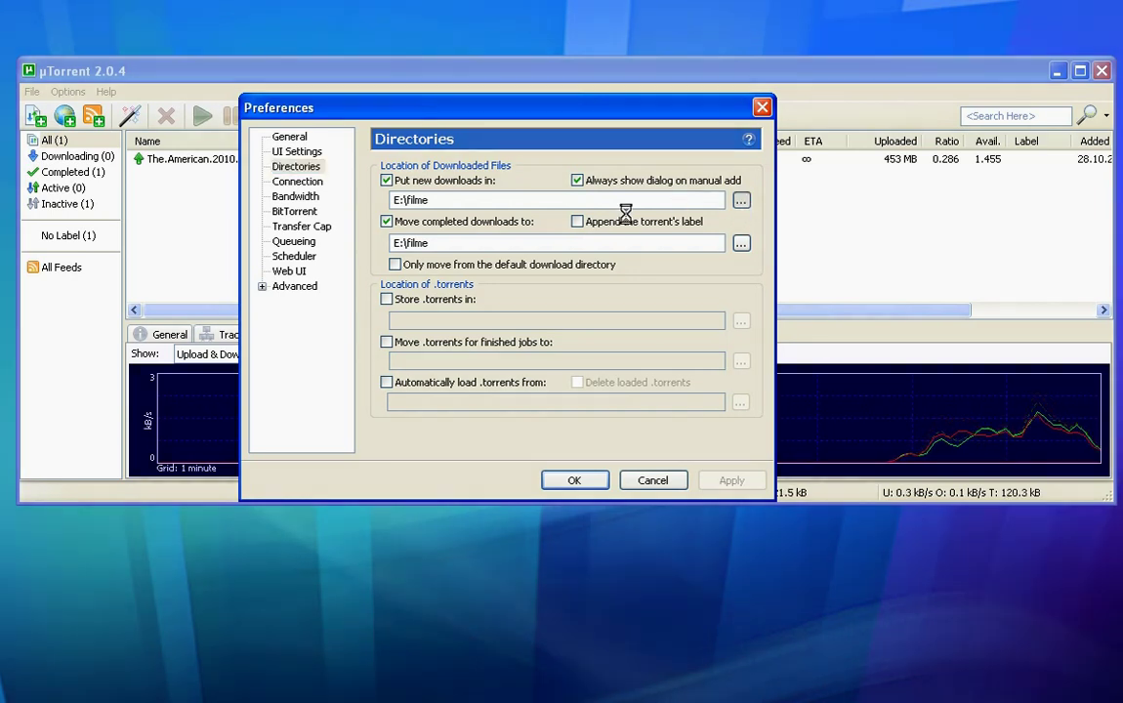
drag(488, 290, 500, 155)
click(424, 265)
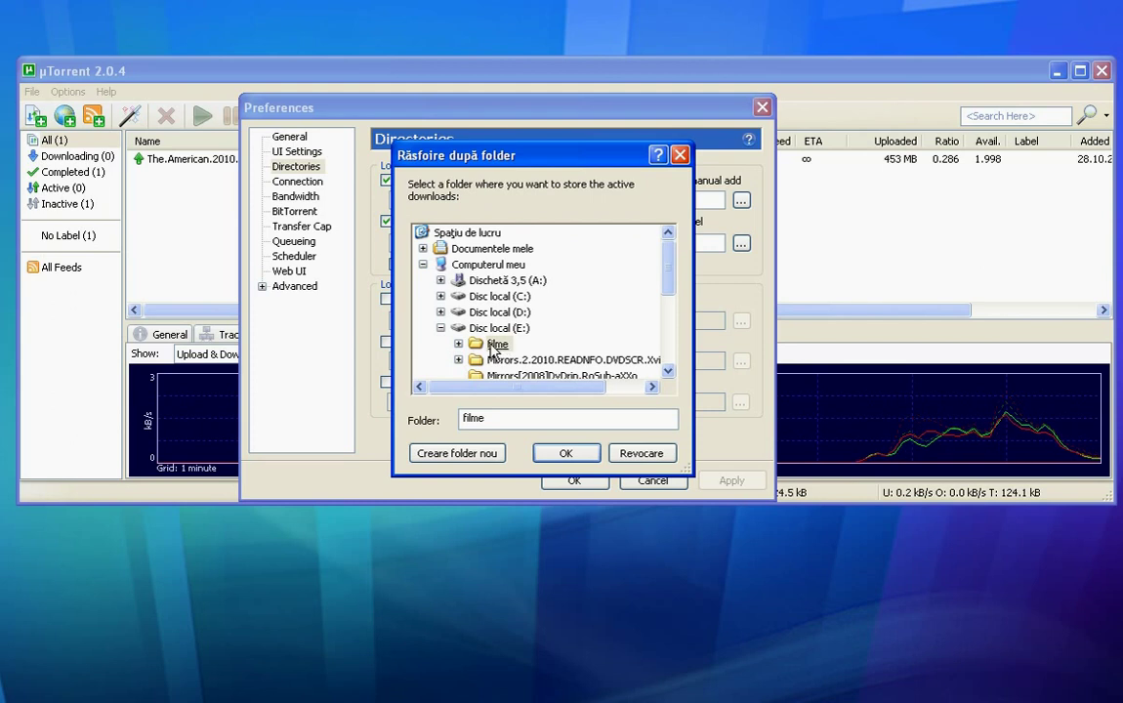
click(497, 345)
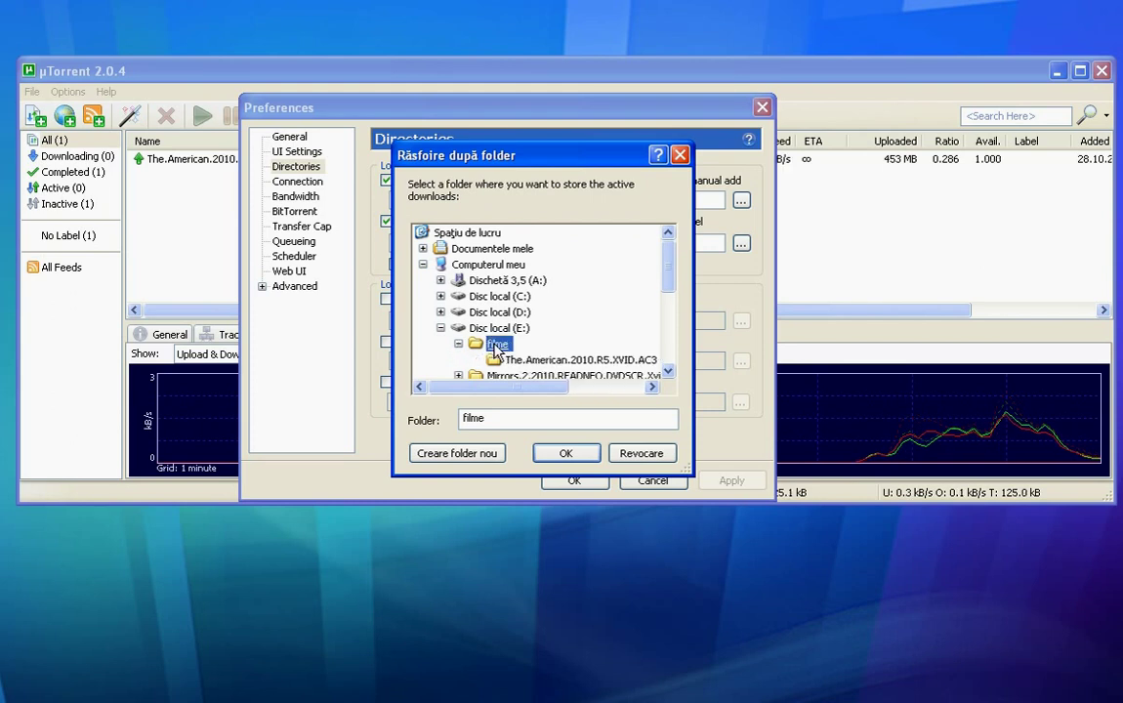
click(565, 455)
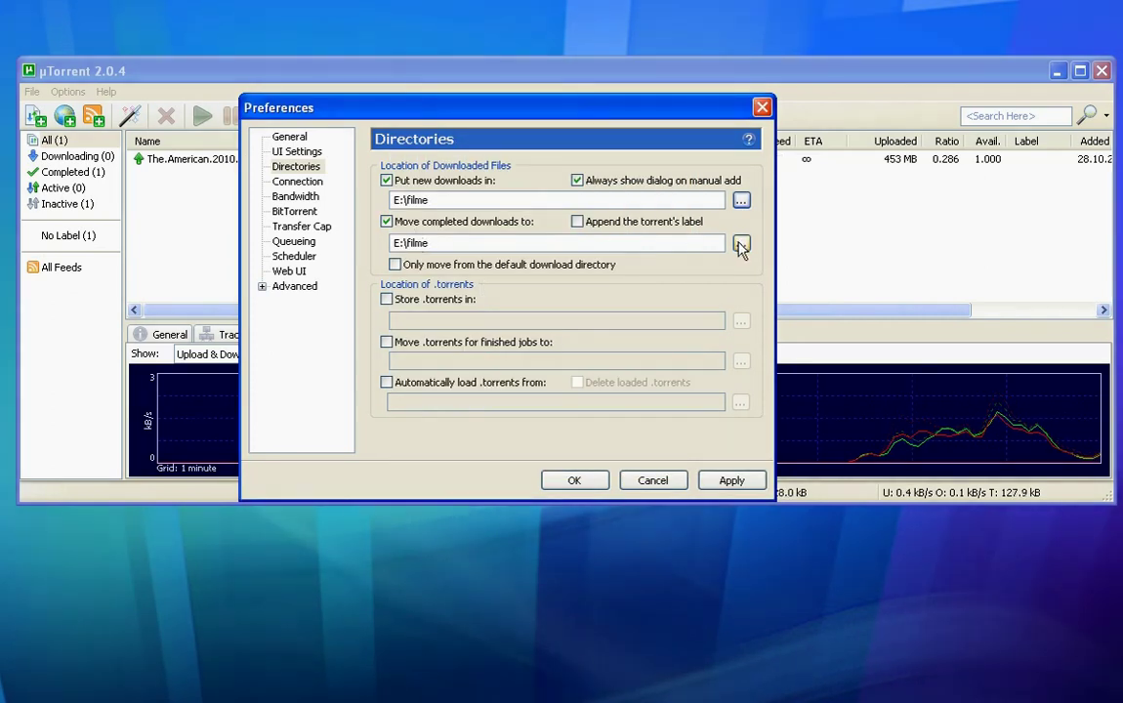
Choose E:\filme as the folder to which completed downloads are moved.
click(741, 244)
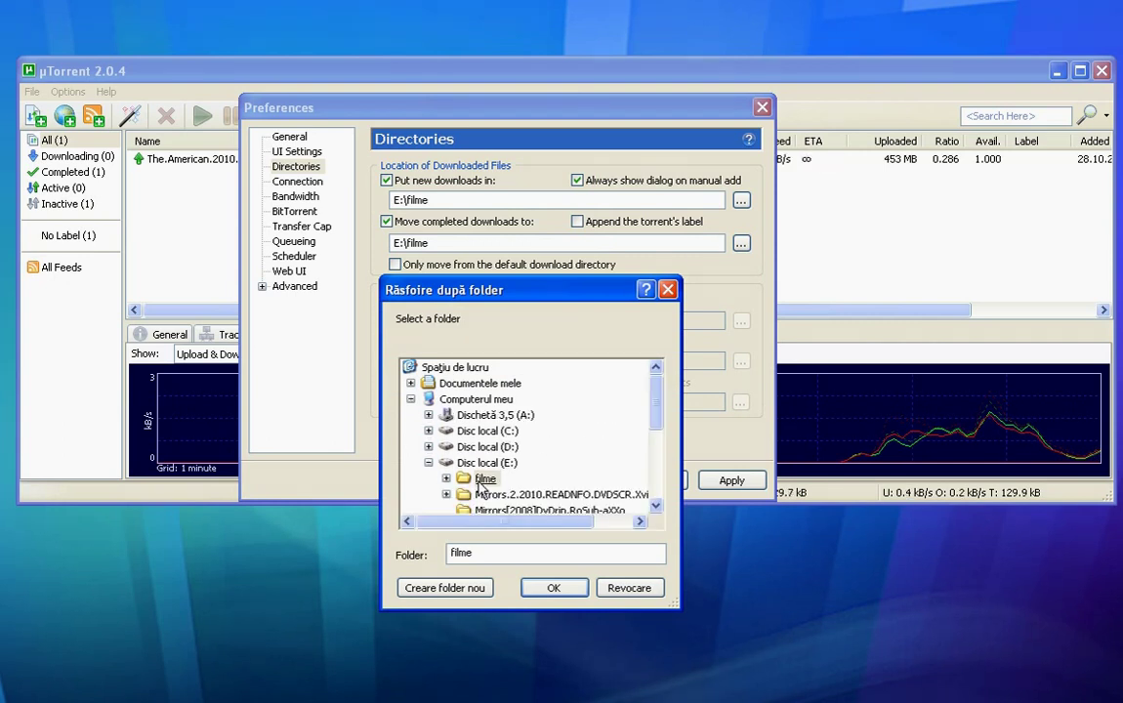
click(479, 486)
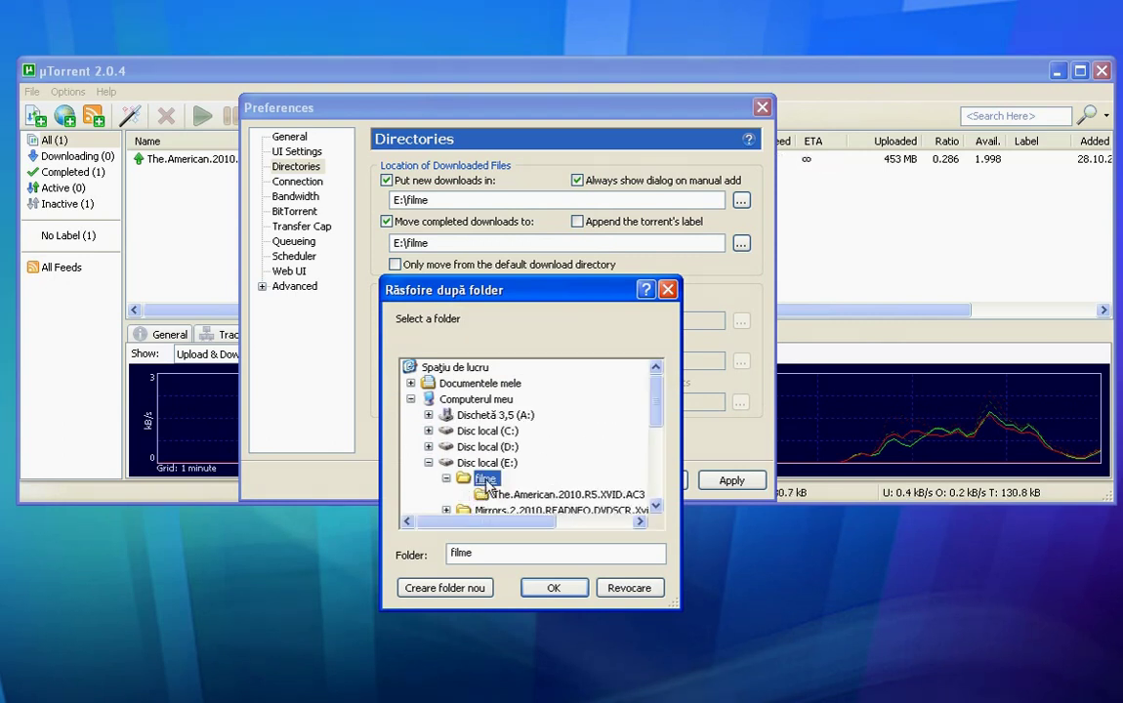
click(554, 588)
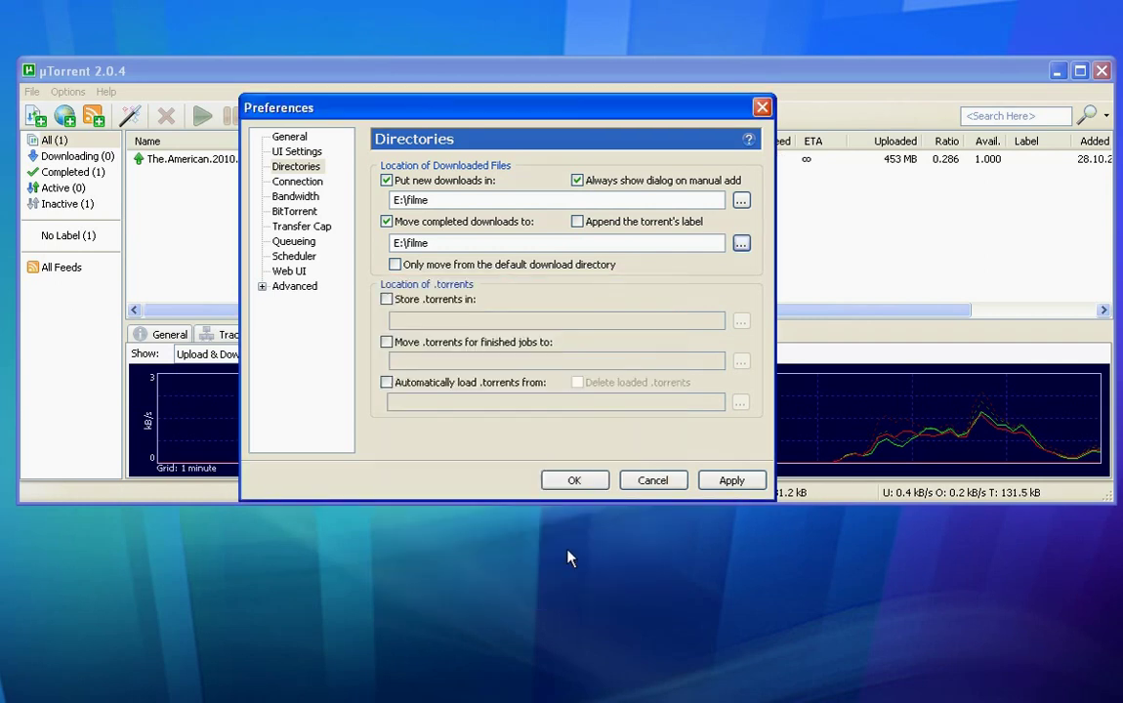
Apply the download folder settings and open the Bandwidth preferences.
click(742, 484)
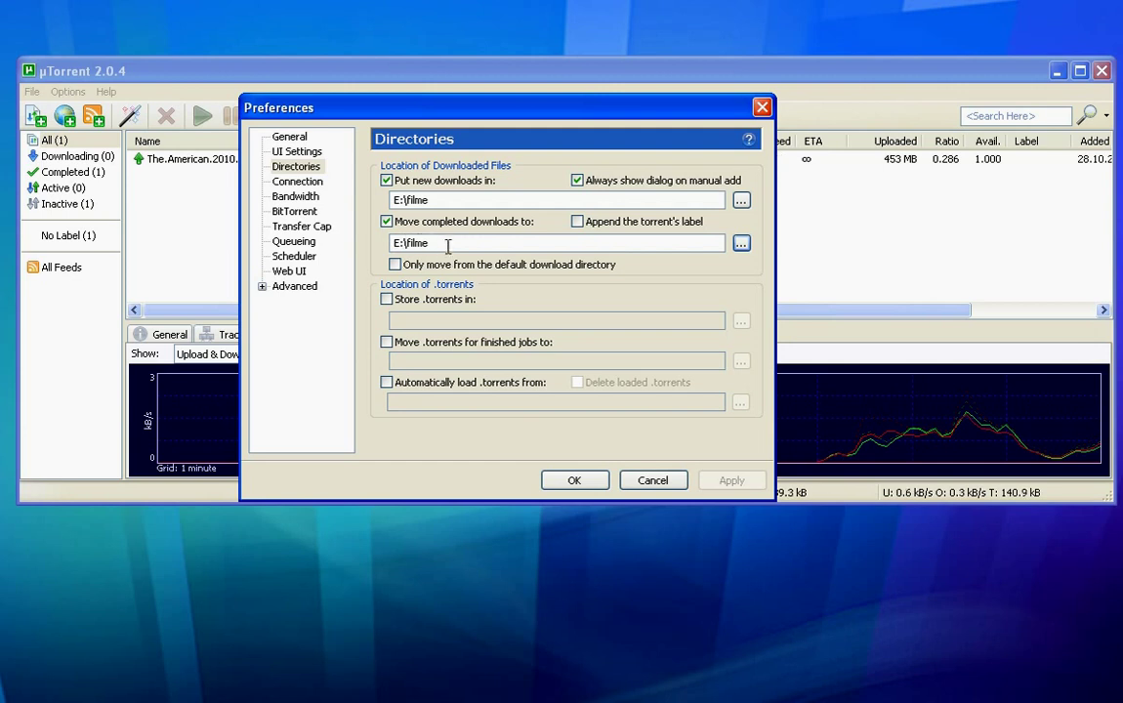
click(295, 182)
click(296, 199)
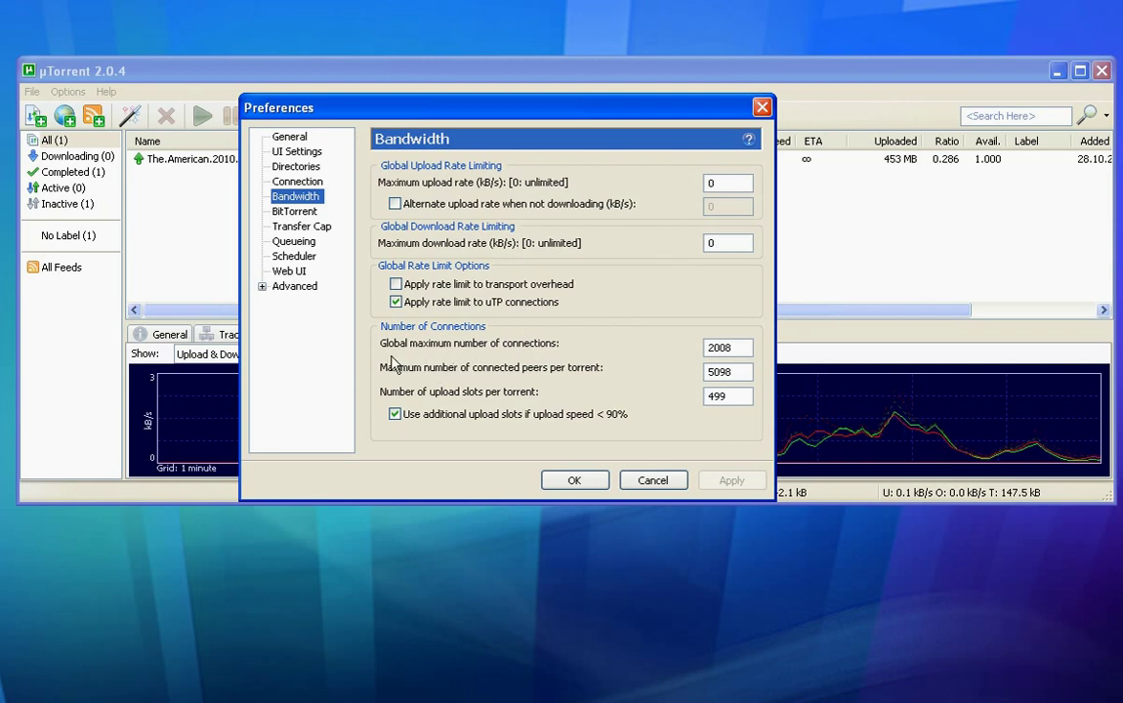
Examine the Bandwidth limits for global connections, connected peers per torrent and upload slots per torrent.
click(736, 347)
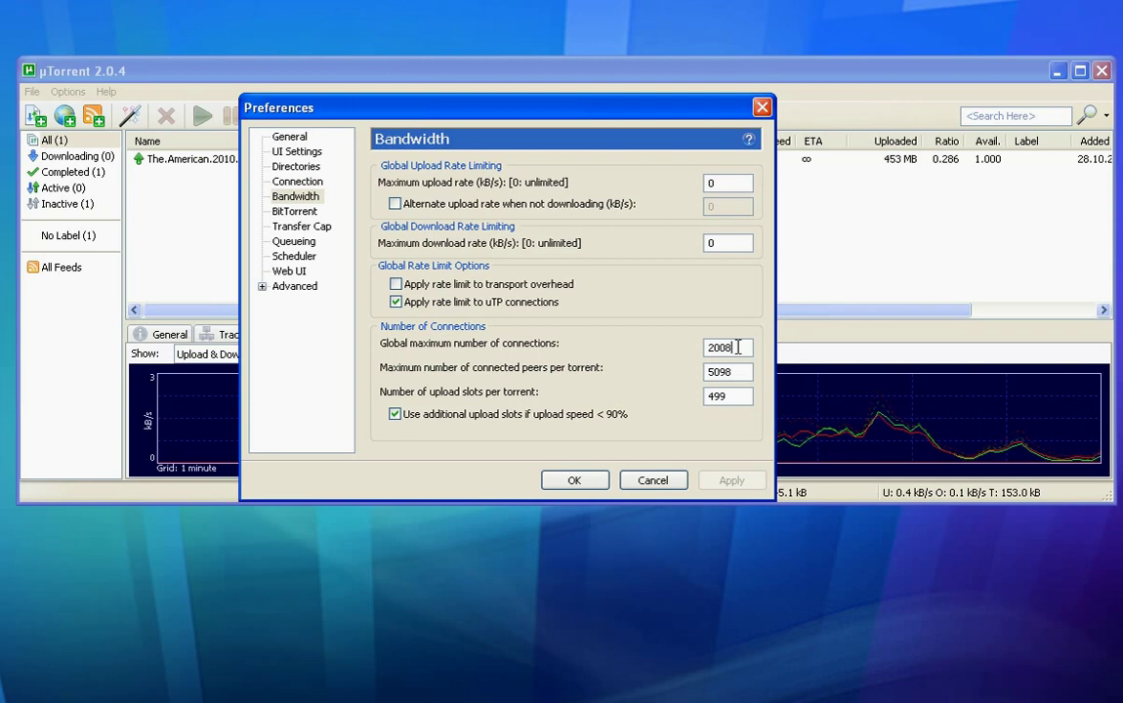
click(735, 396)
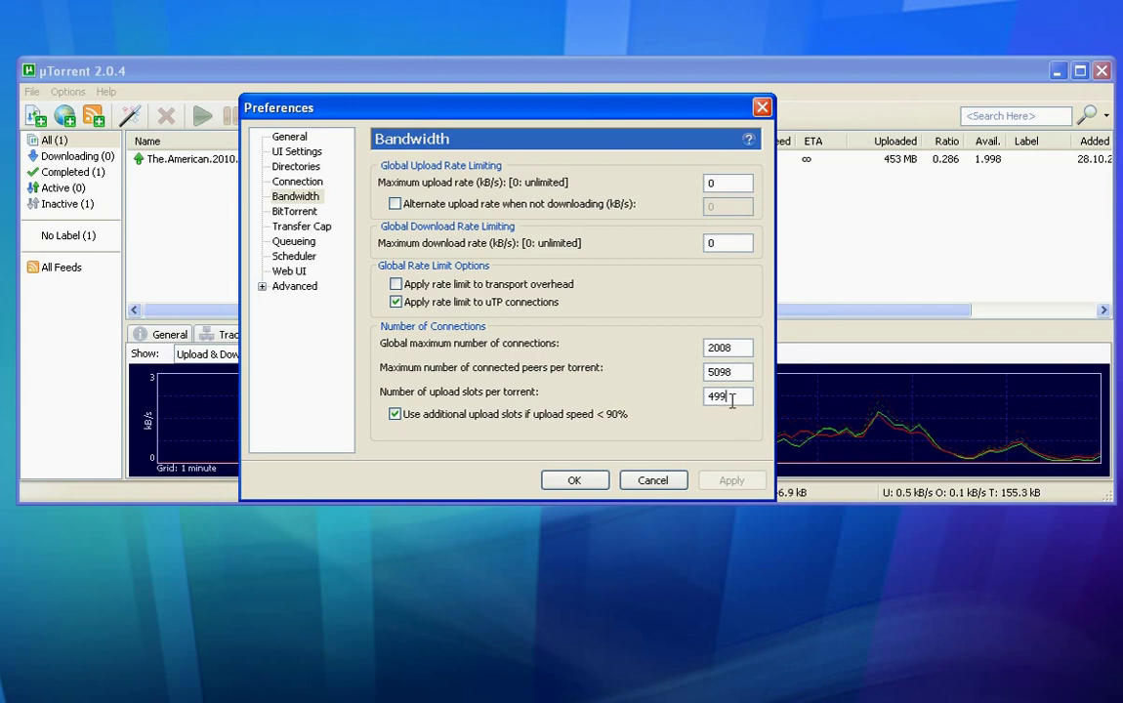
click(742, 347)
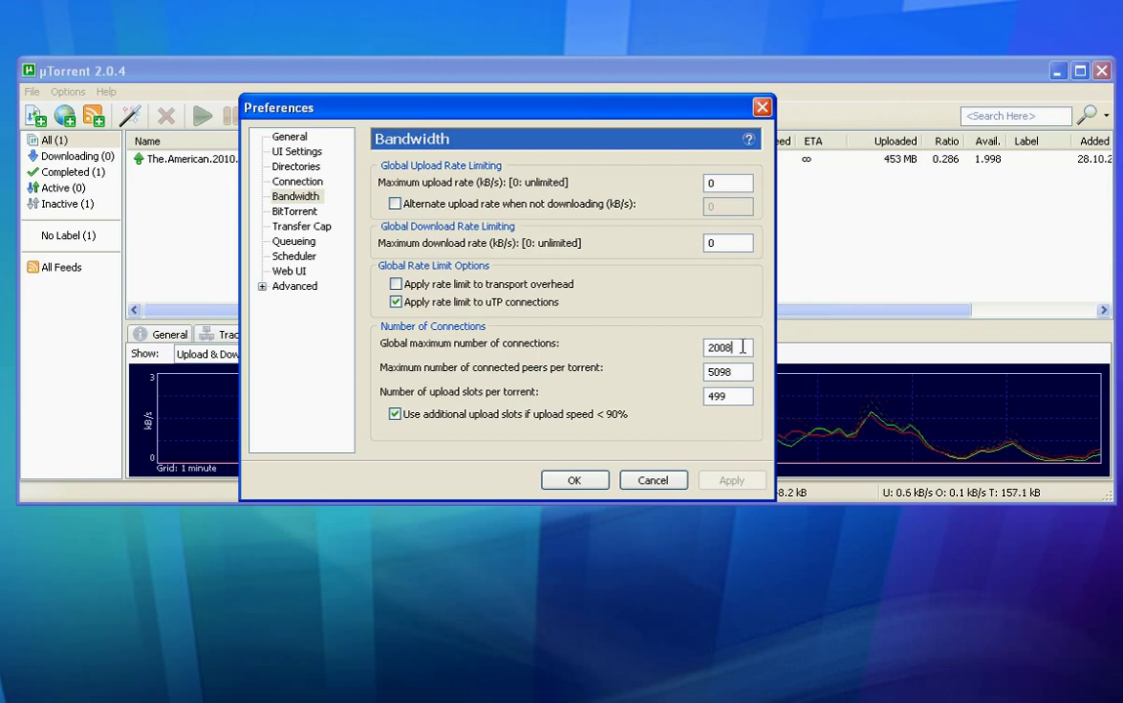
click(736, 371)
click(737, 349)
click(737, 372)
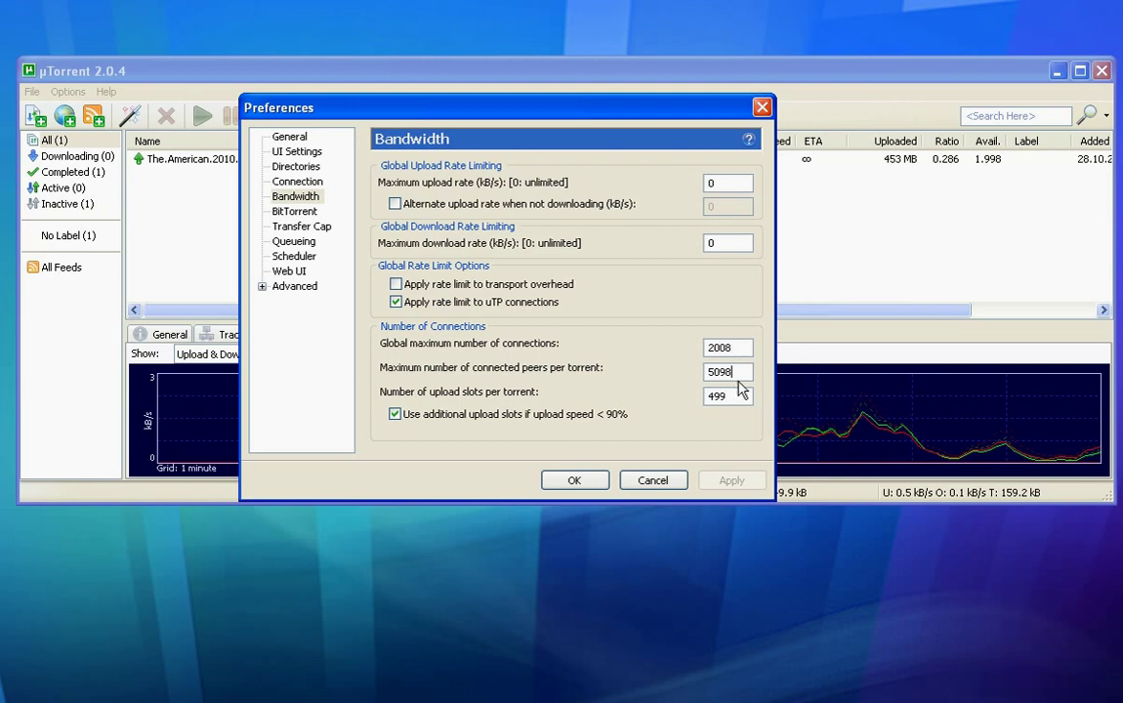
click(741, 347)
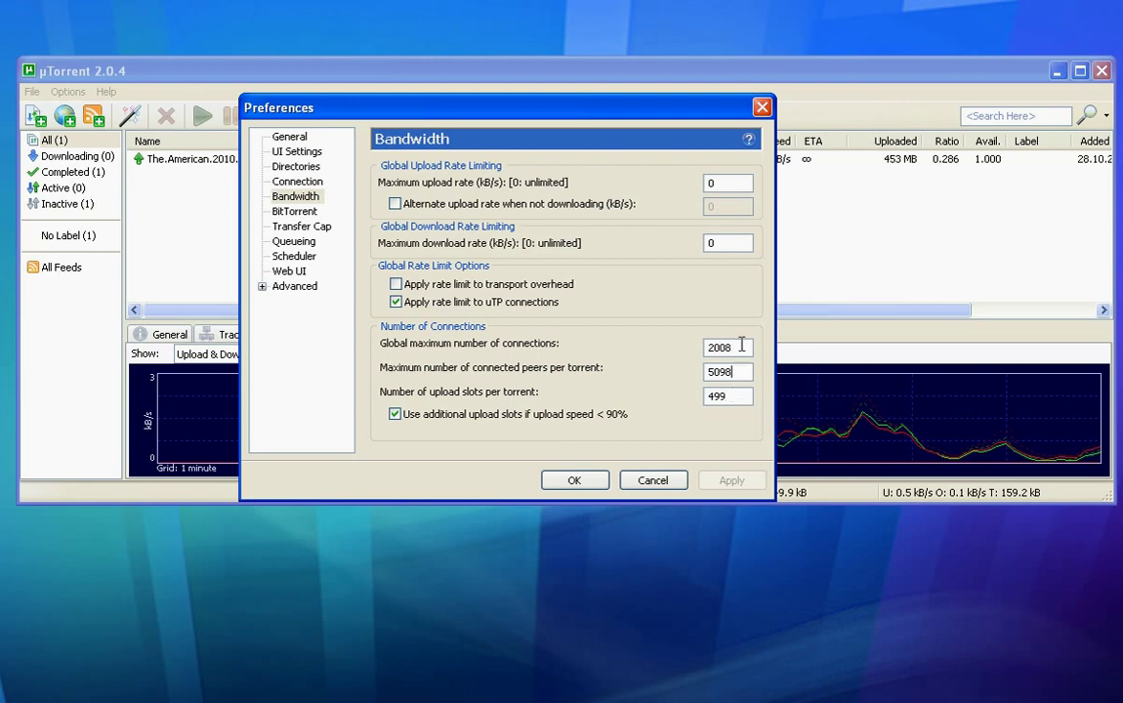
click(742, 395)
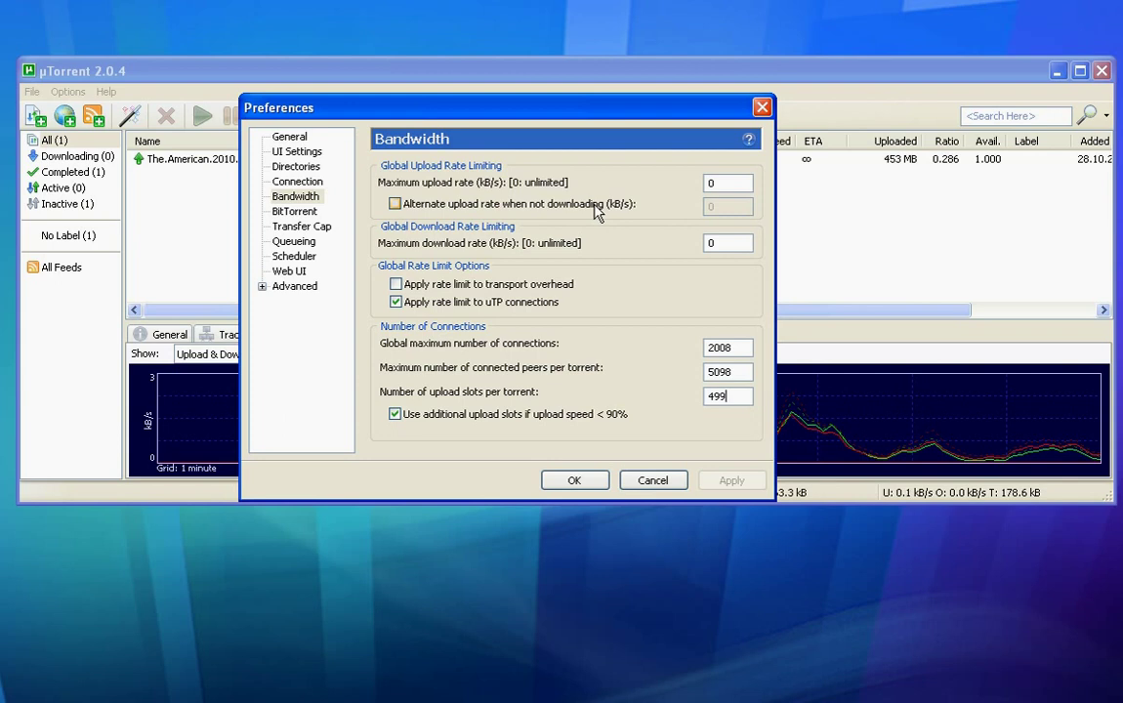
Move the Preferences dialog off the torrent list, widen the list's Name column slightly, and place the dialog back over the main window.
drag(611, 108, 613, 231)
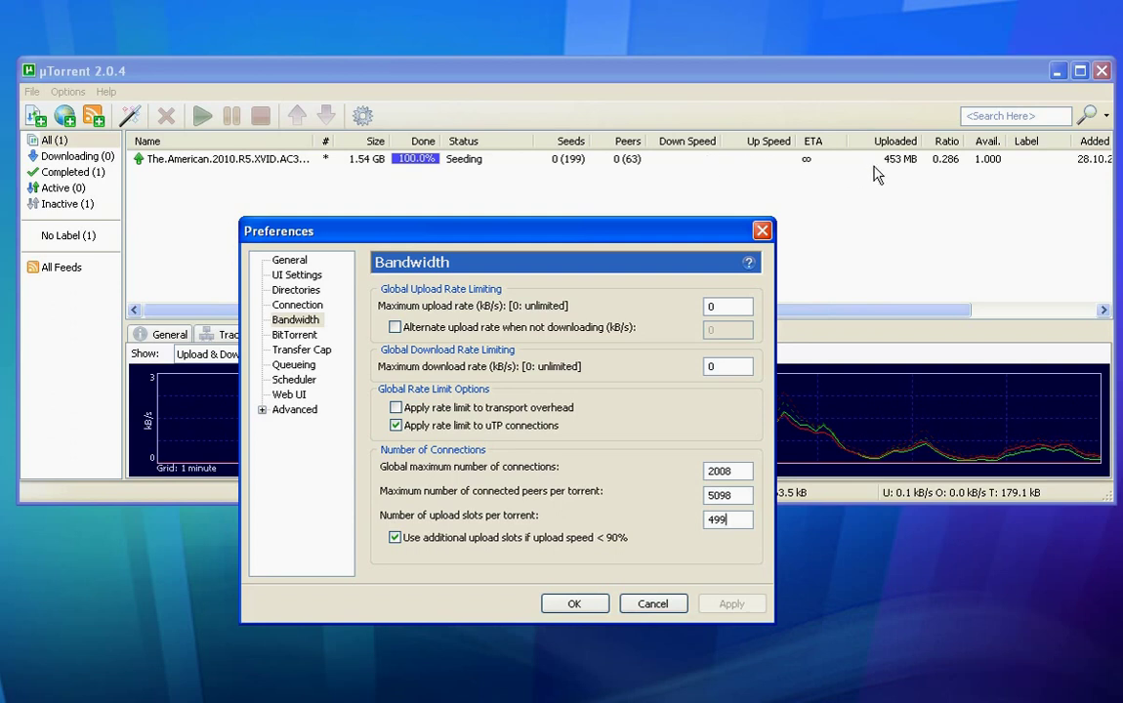
drag(650, 235, 689, 99)
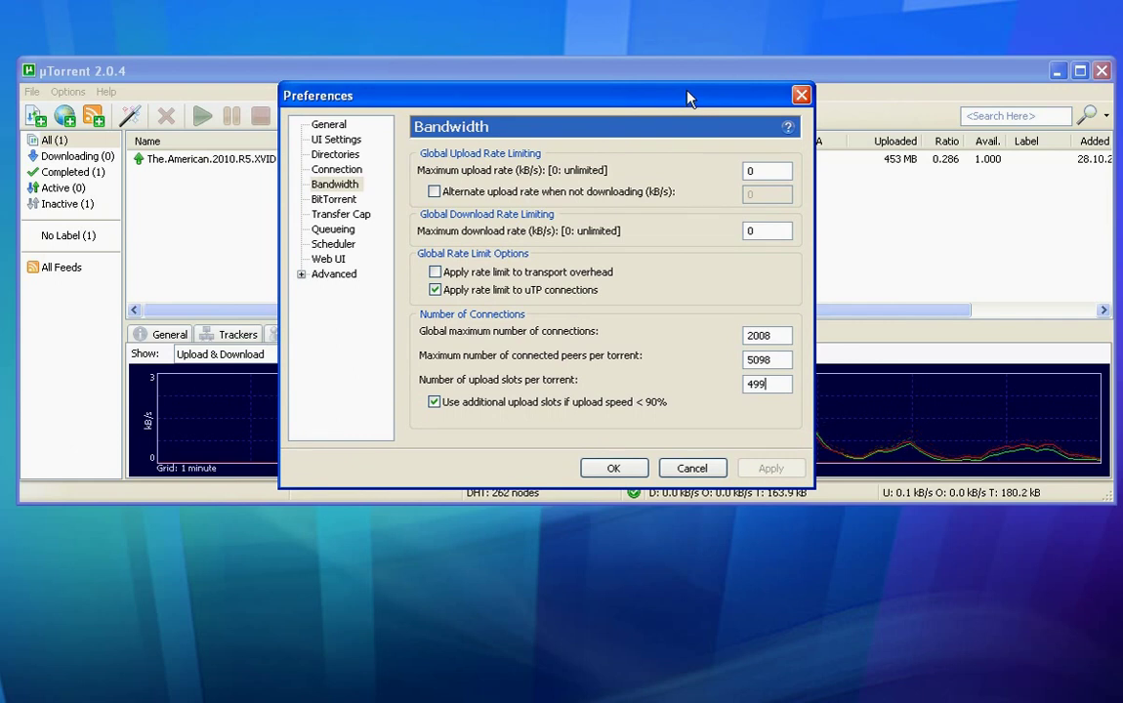
drag(688, 99, 636, 232)
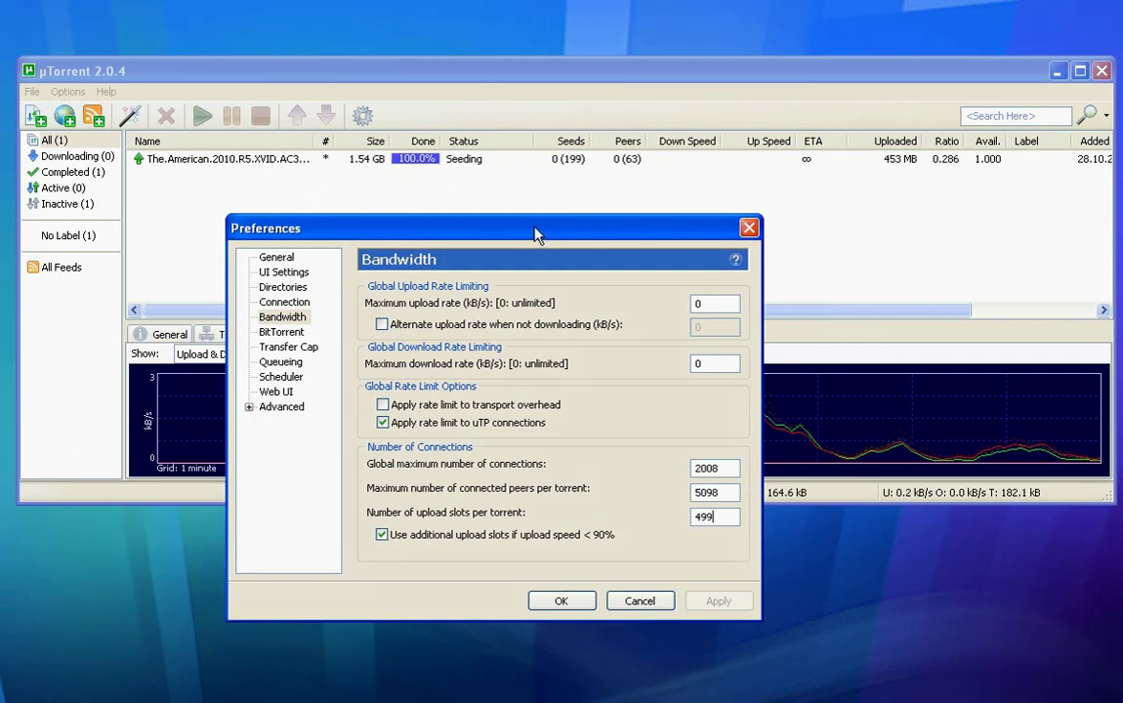
drag(311, 143, 338, 142)
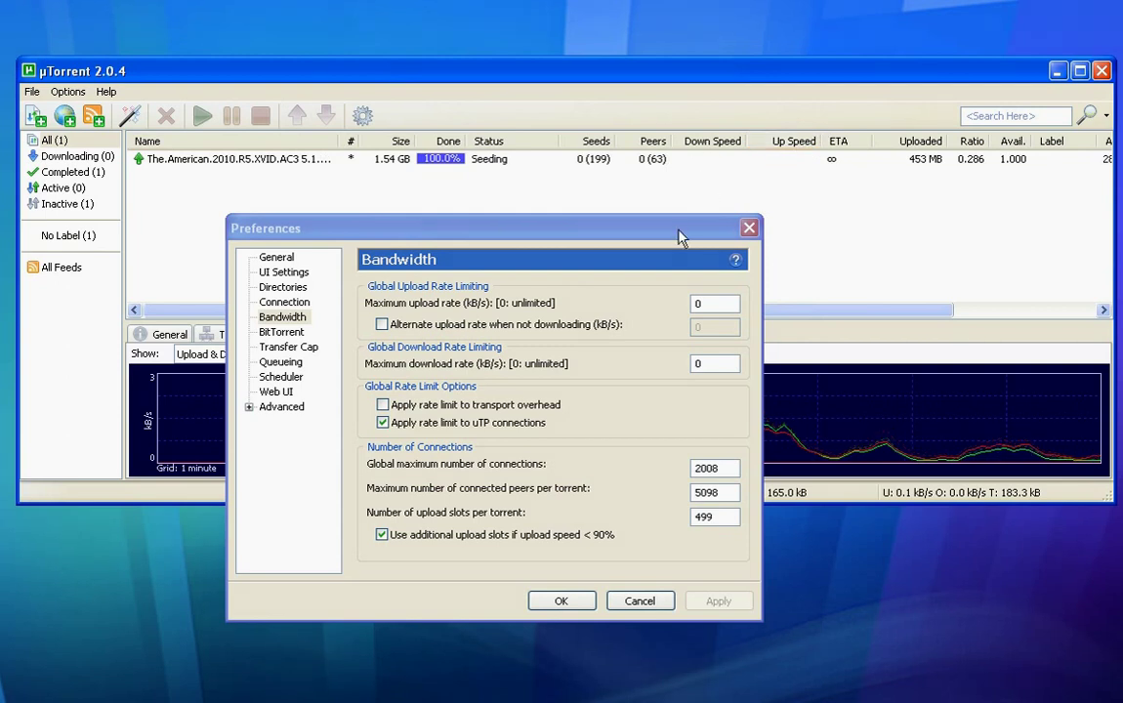
drag(676, 230, 715, 117)
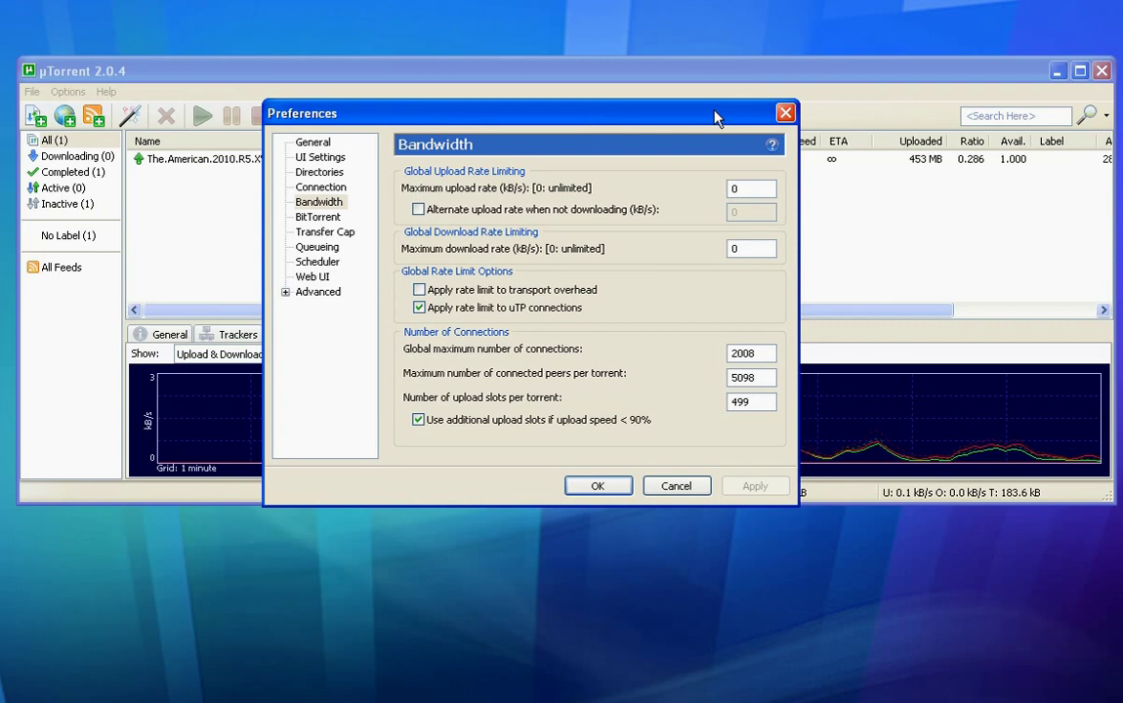
Examine the BitTorrent, Transfer Cap and Queueing preferences, including the limits for active torrents and seeding.
click(316, 219)
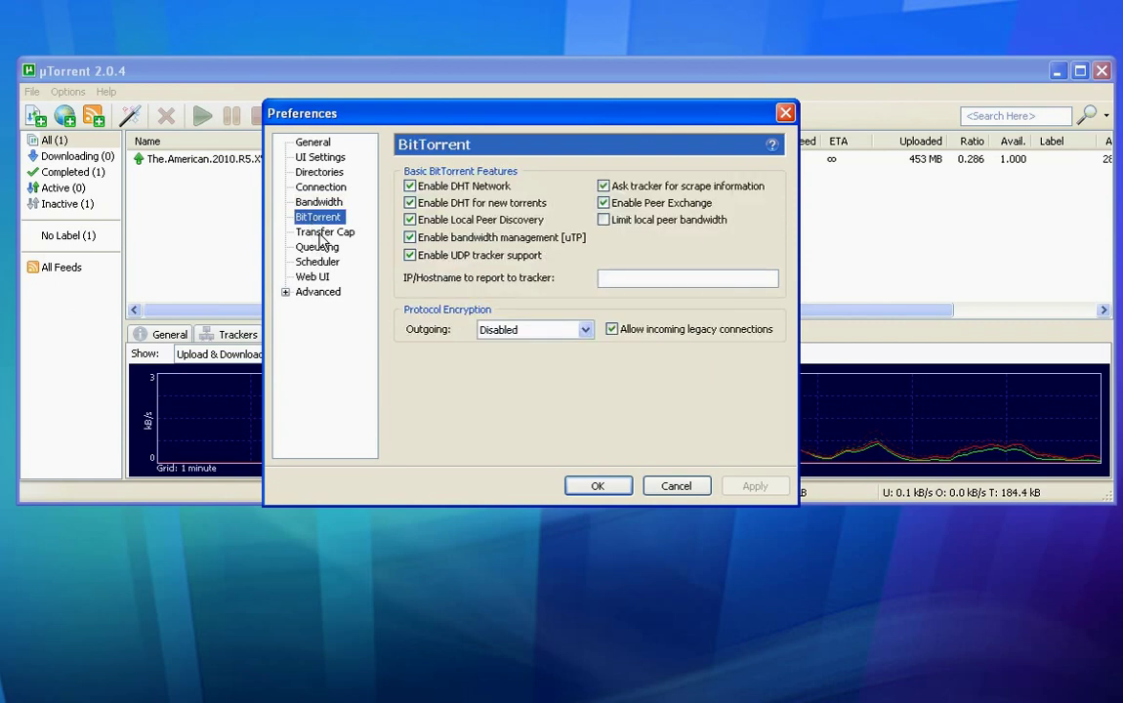
click(323, 233)
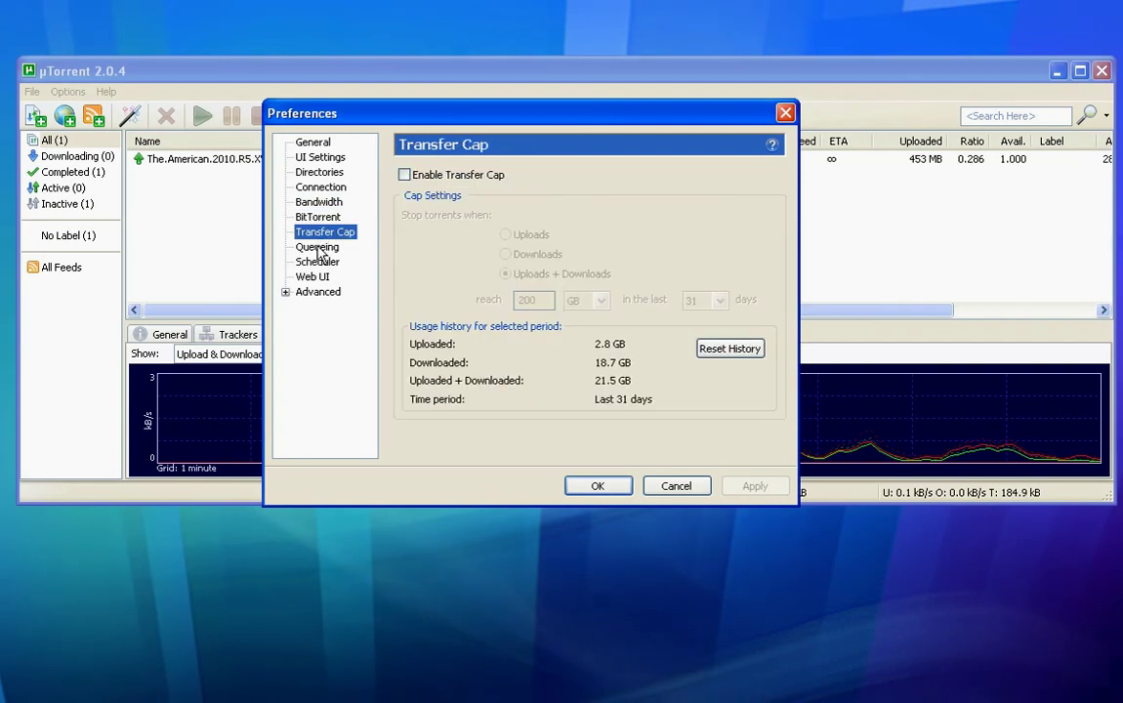
click(317, 248)
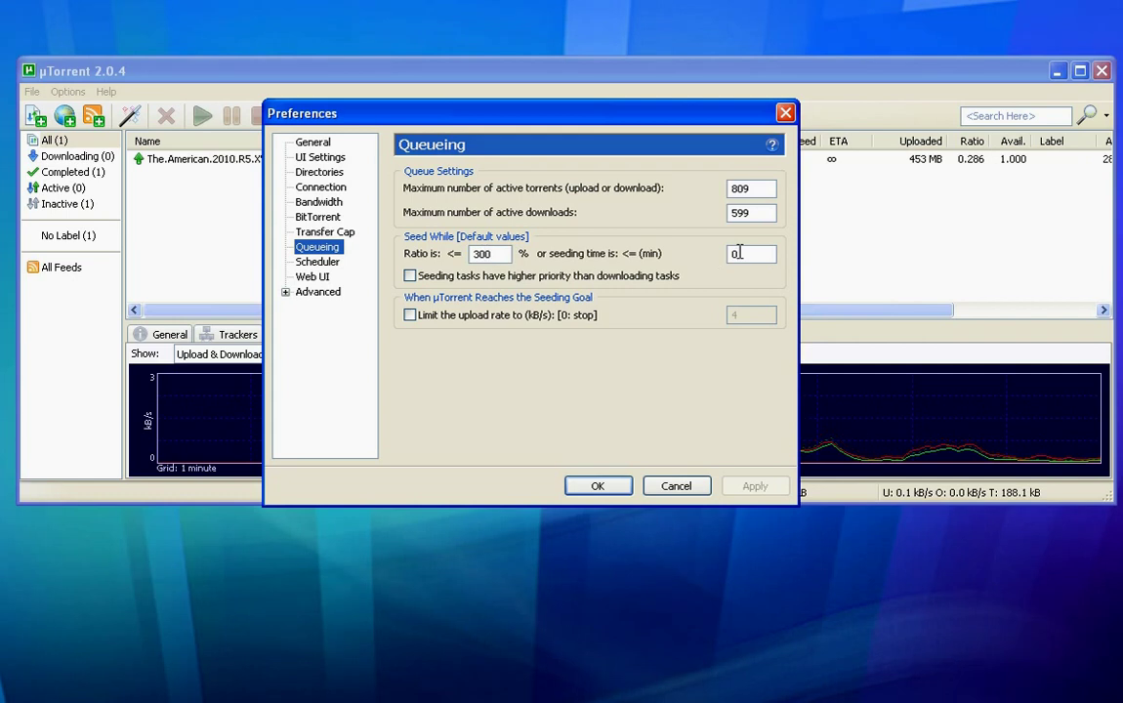
Enable the Scheduler to inspect its weekly table, and disable it again.
click(314, 264)
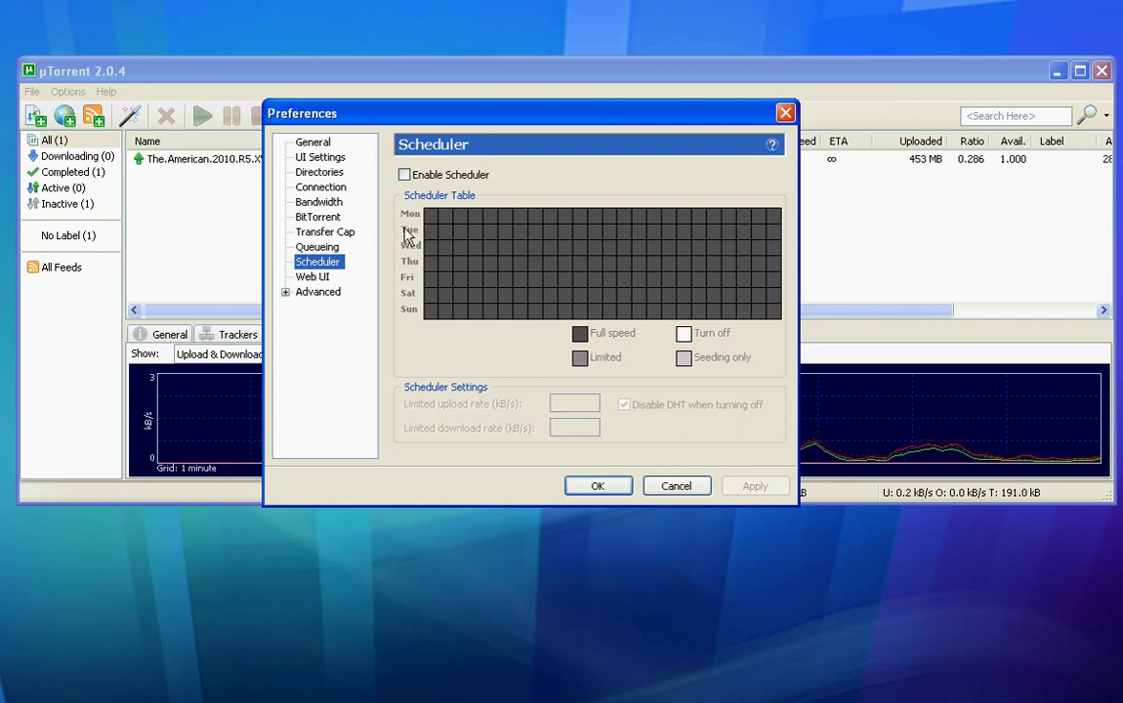
click(404, 175)
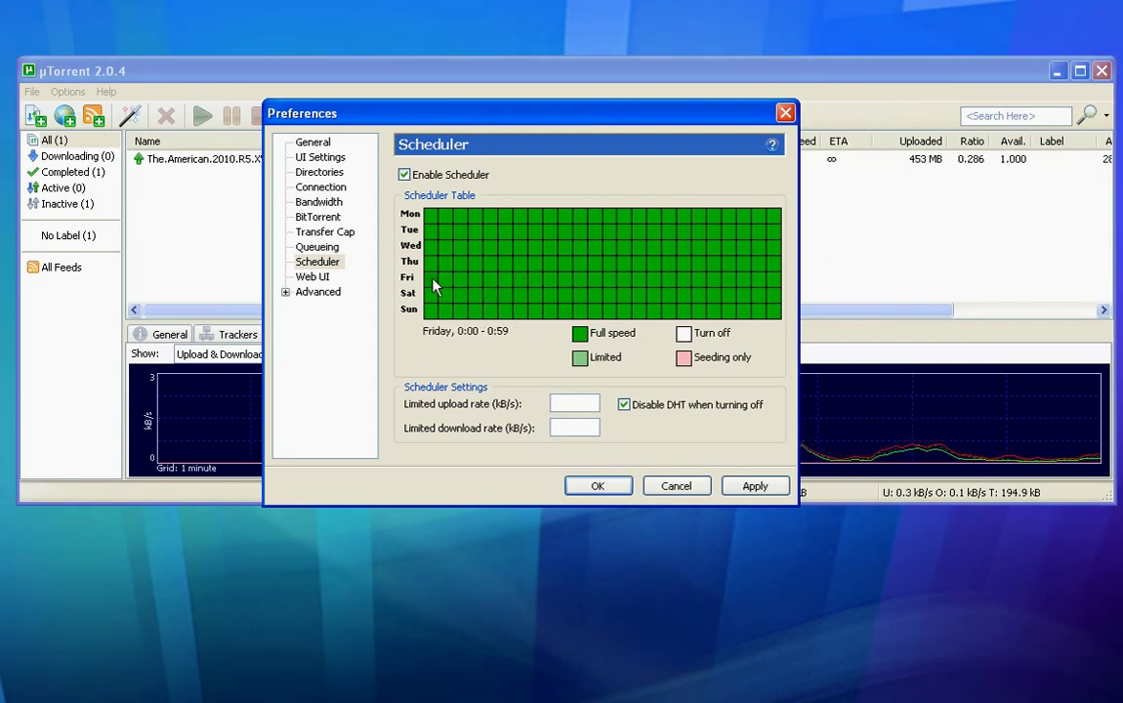
click(404, 175)
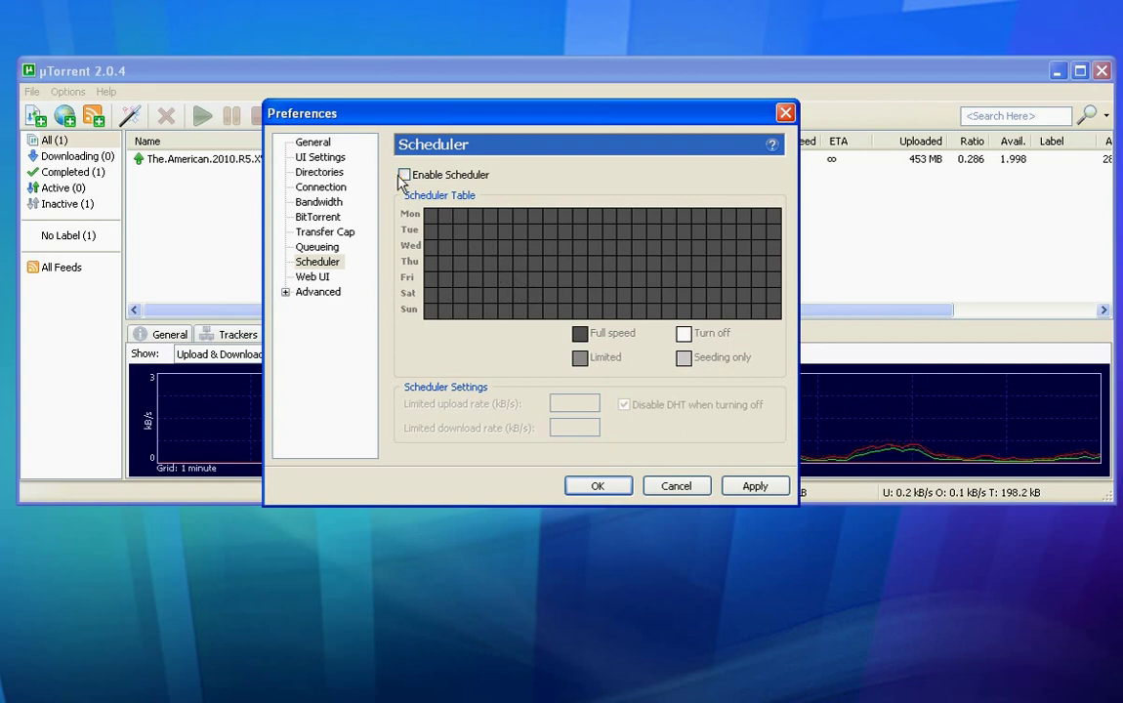
Examine the Web UI and Advanced preferences, and go back through the earlier pages to check the download folders in Directories.
click(313, 279)
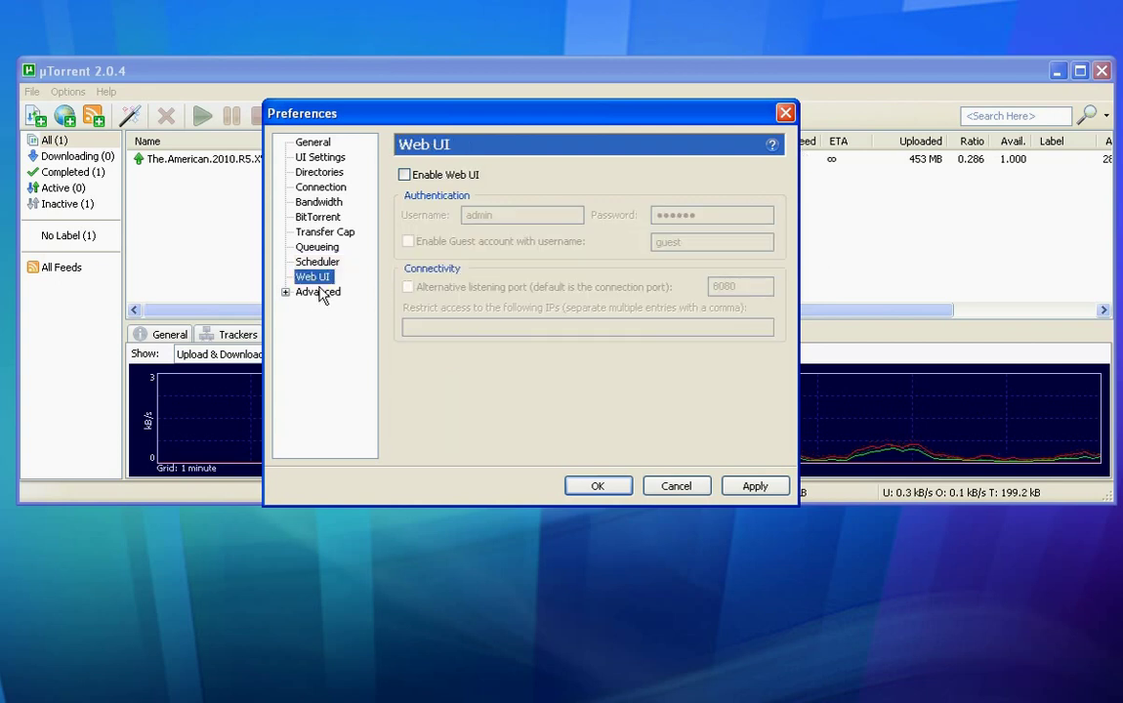
click(311, 295)
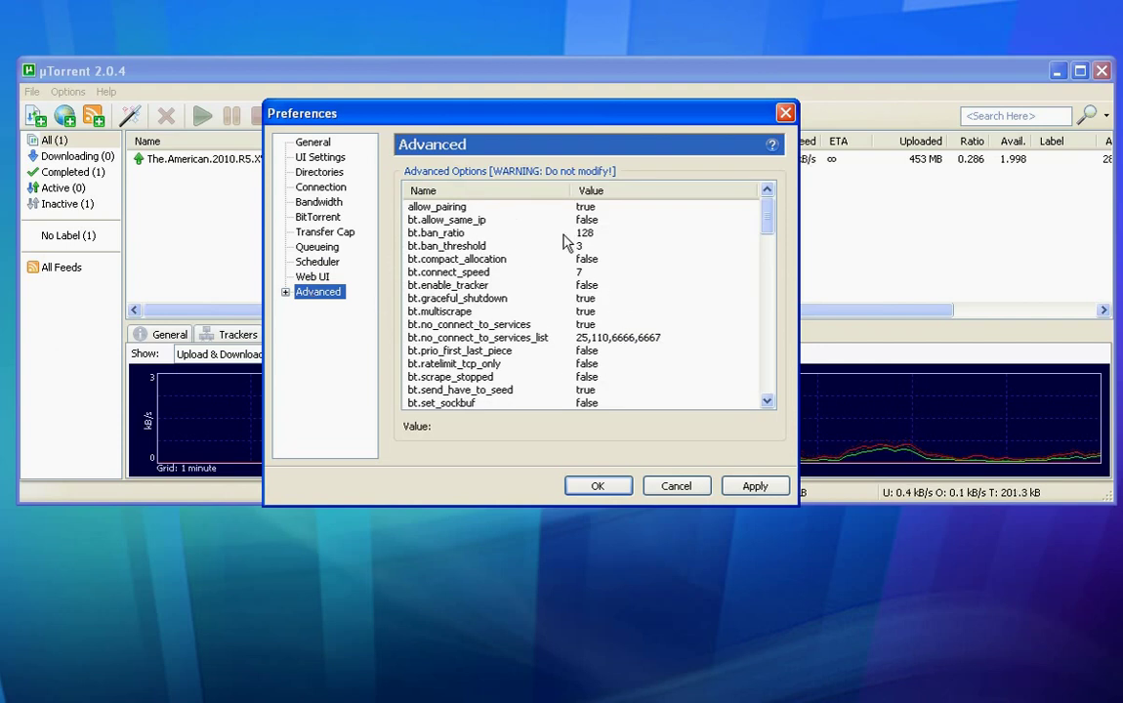
click(313, 278)
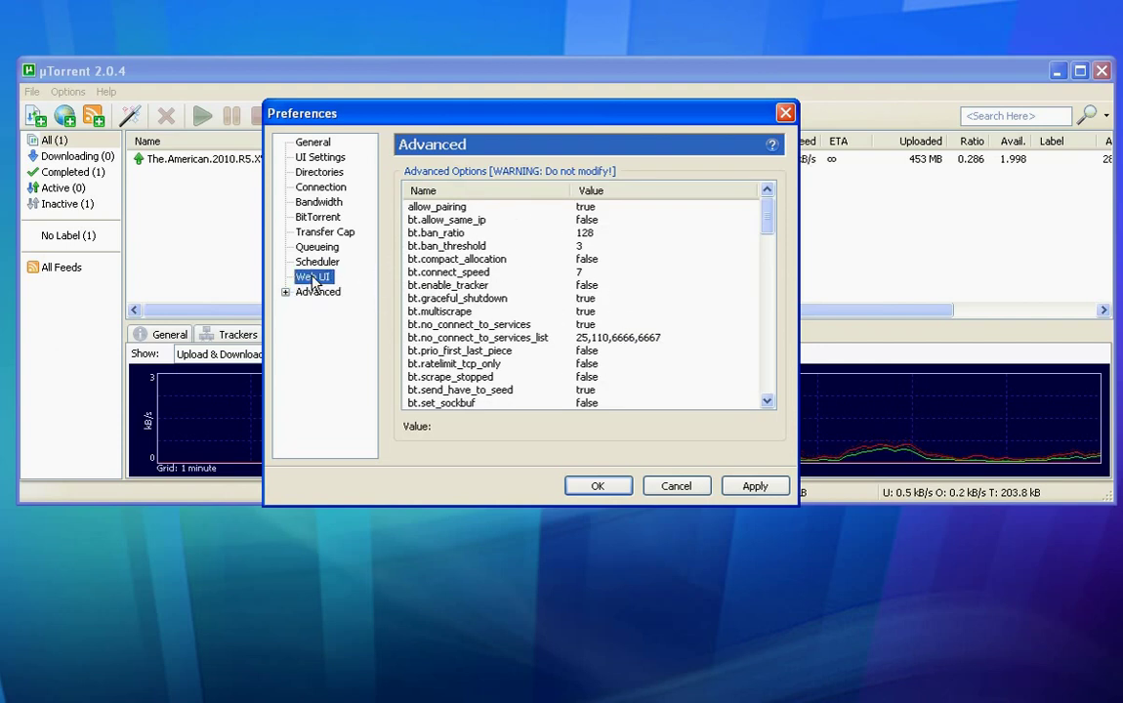
click(314, 261)
click(315, 247)
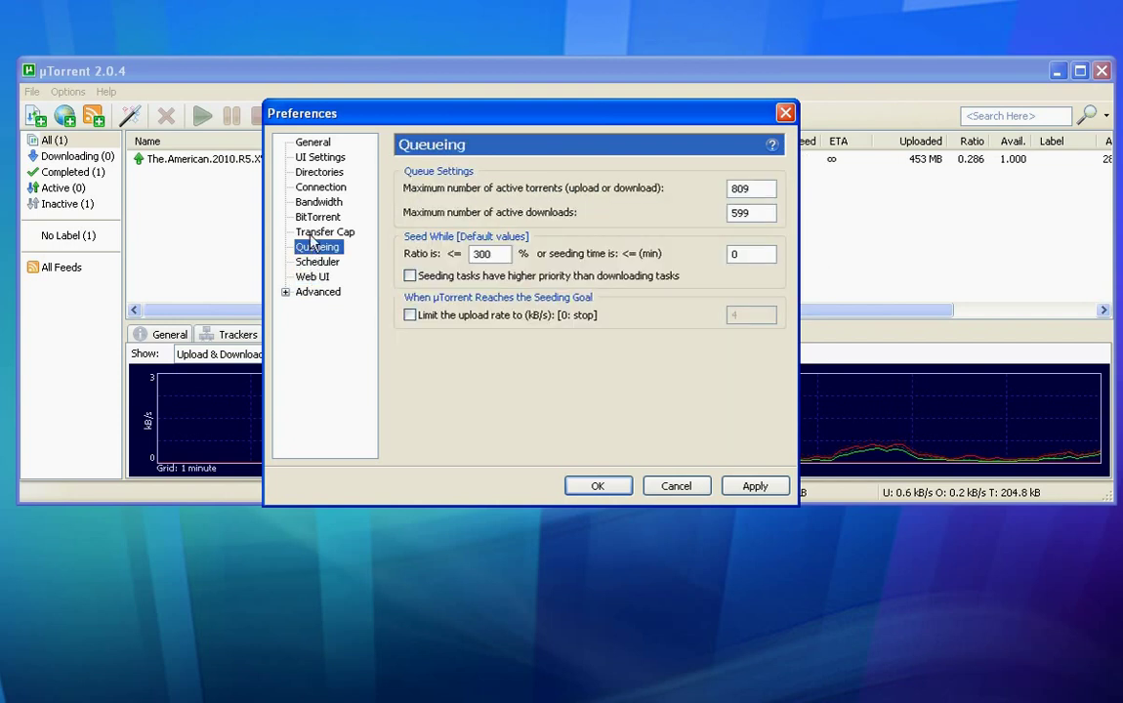
click(312, 232)
click(315, 218)
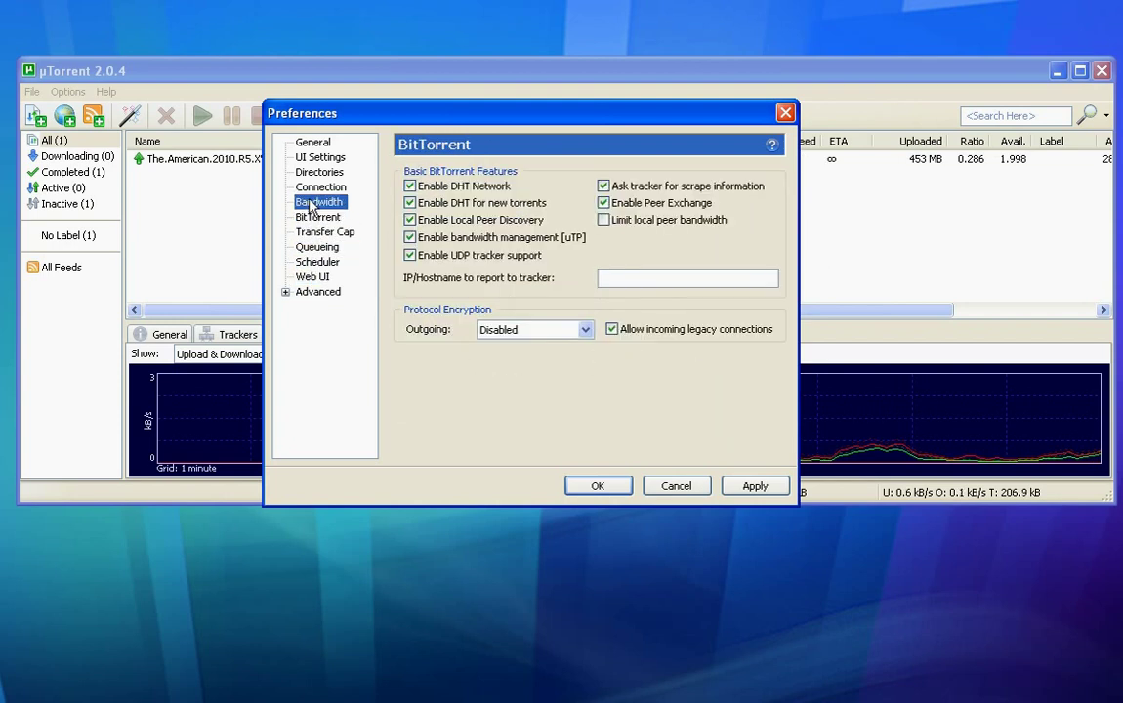
click(316, 202)
click(315, 187)
click(314, 172)
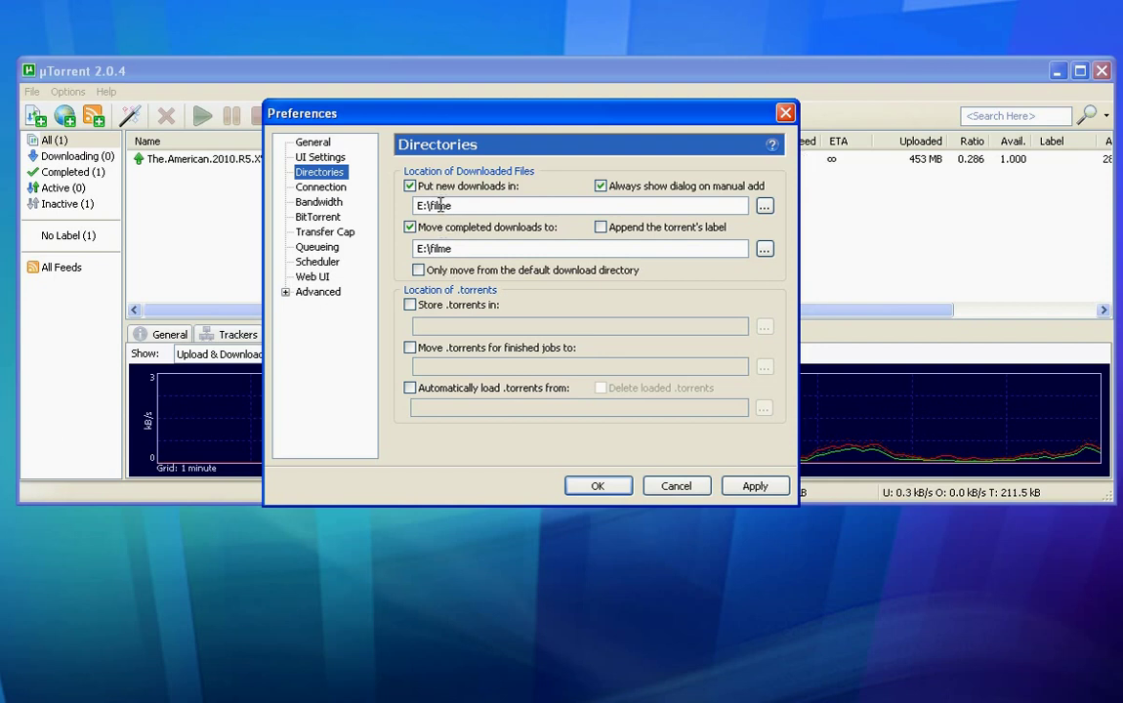
Review the Connection, Bandwidth, BitTorrent, Transfer Cap and Queueing preferences once more.
click(298, 187)
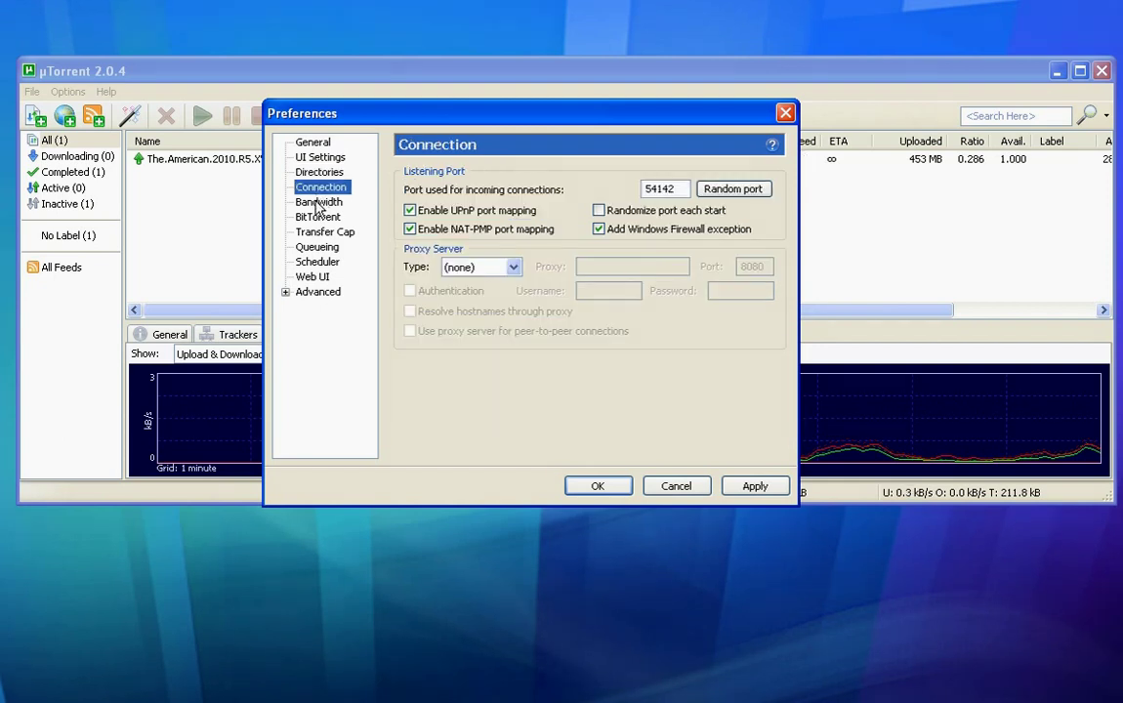
click(317, 203)
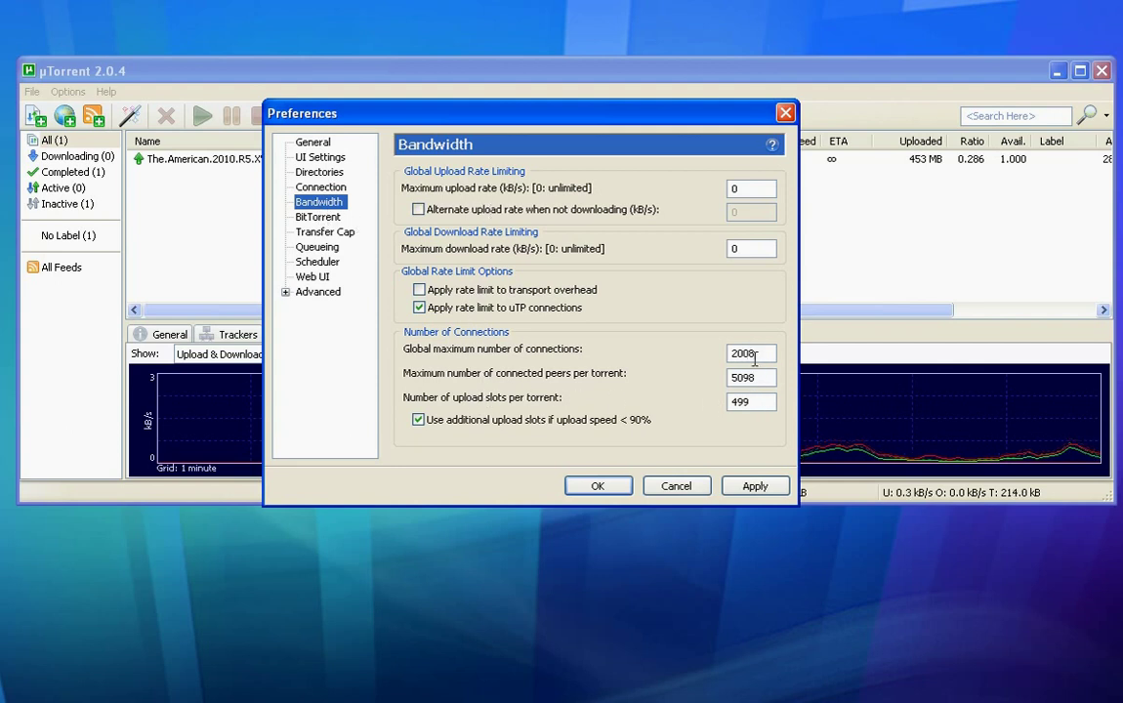
click(308, 218)
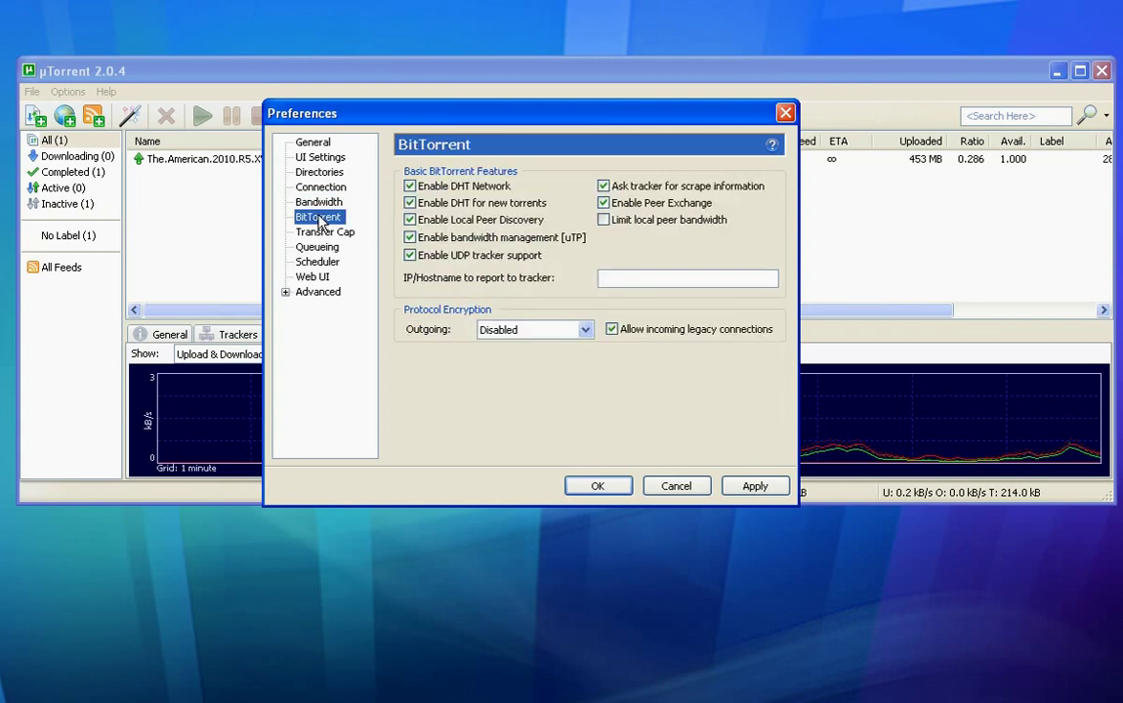
click(317, 234)
click(315, 247)
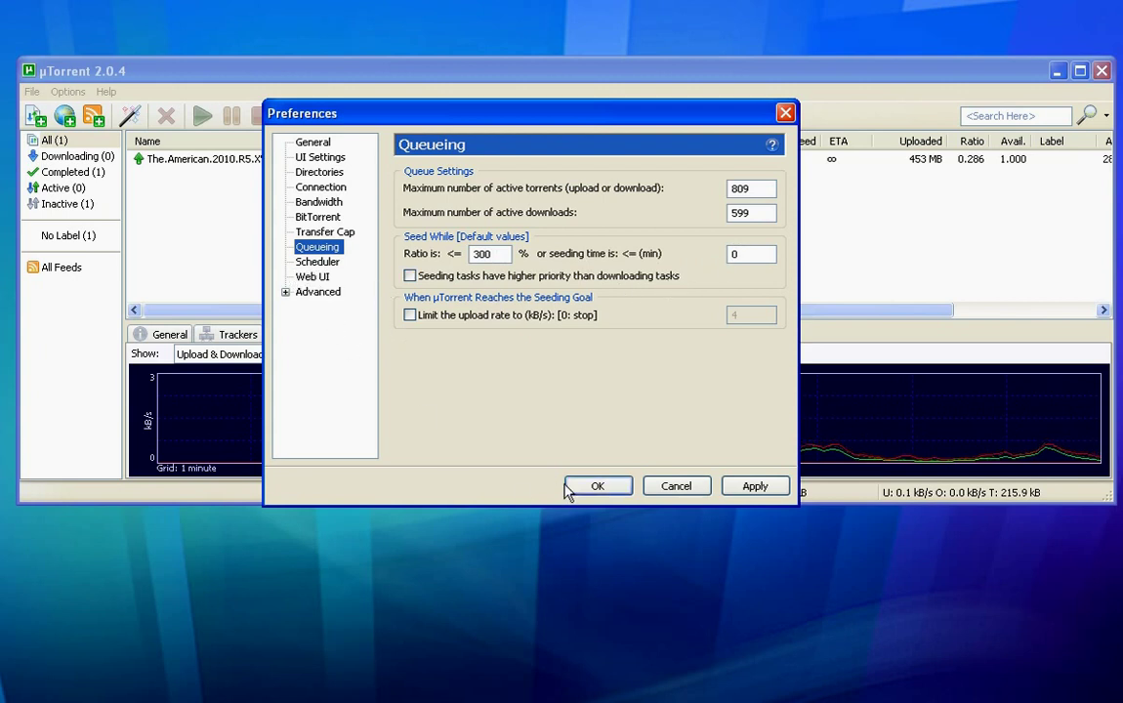
Apply the preferences and close the dialog, and minimize the µTorrent window after narrowing it slightly.
click(757, 487)
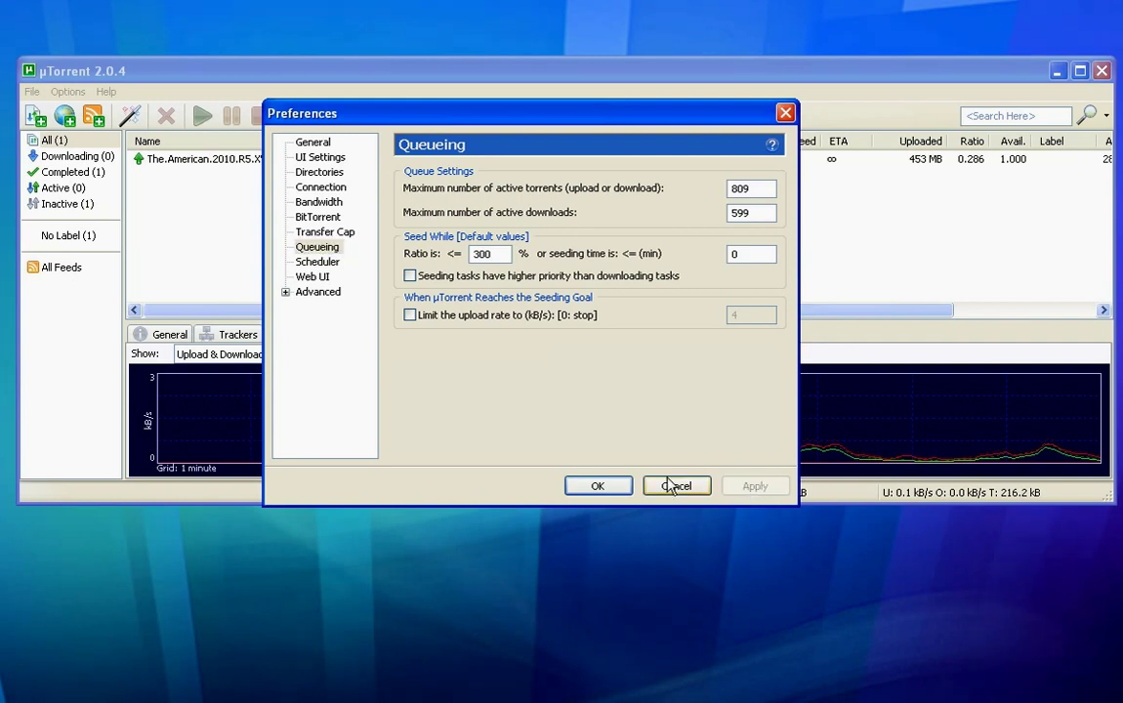
click(600, 489)
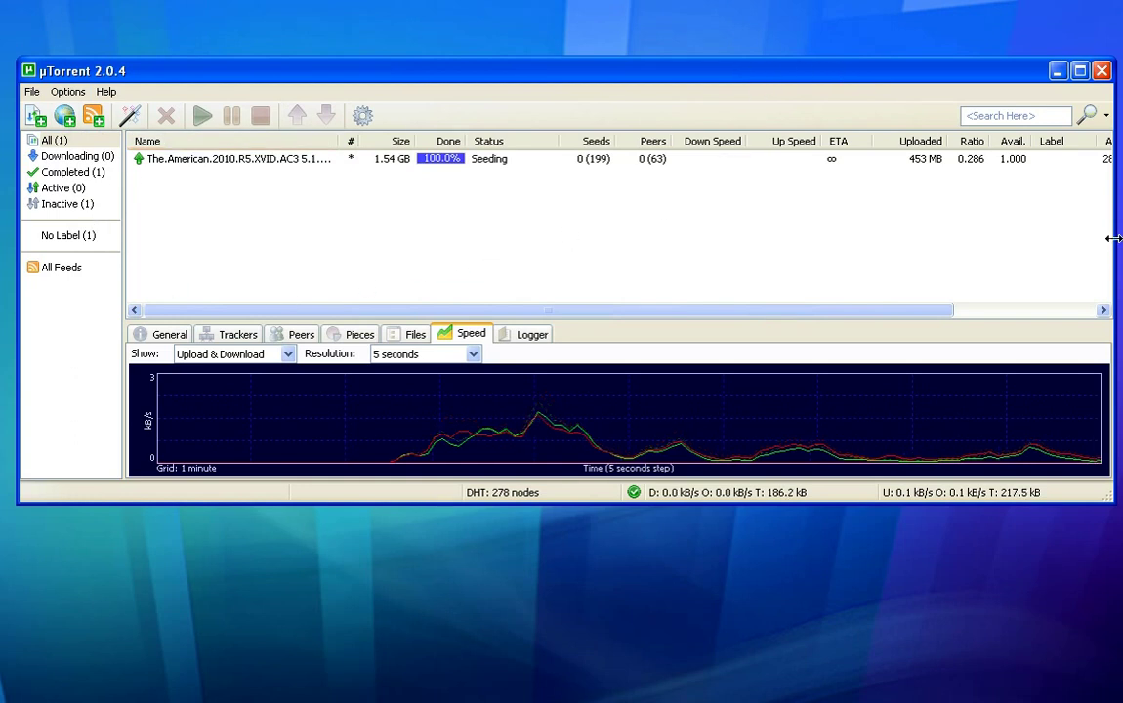
drag(1087, 236, 1048, 233)
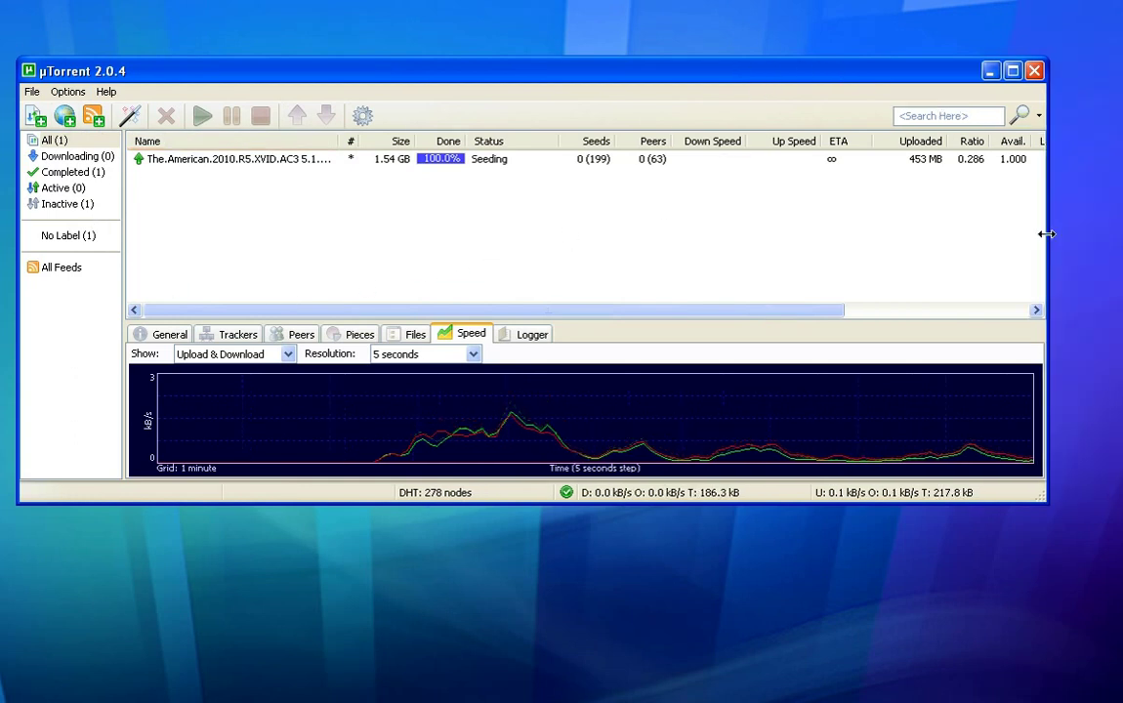
click(988, 76)
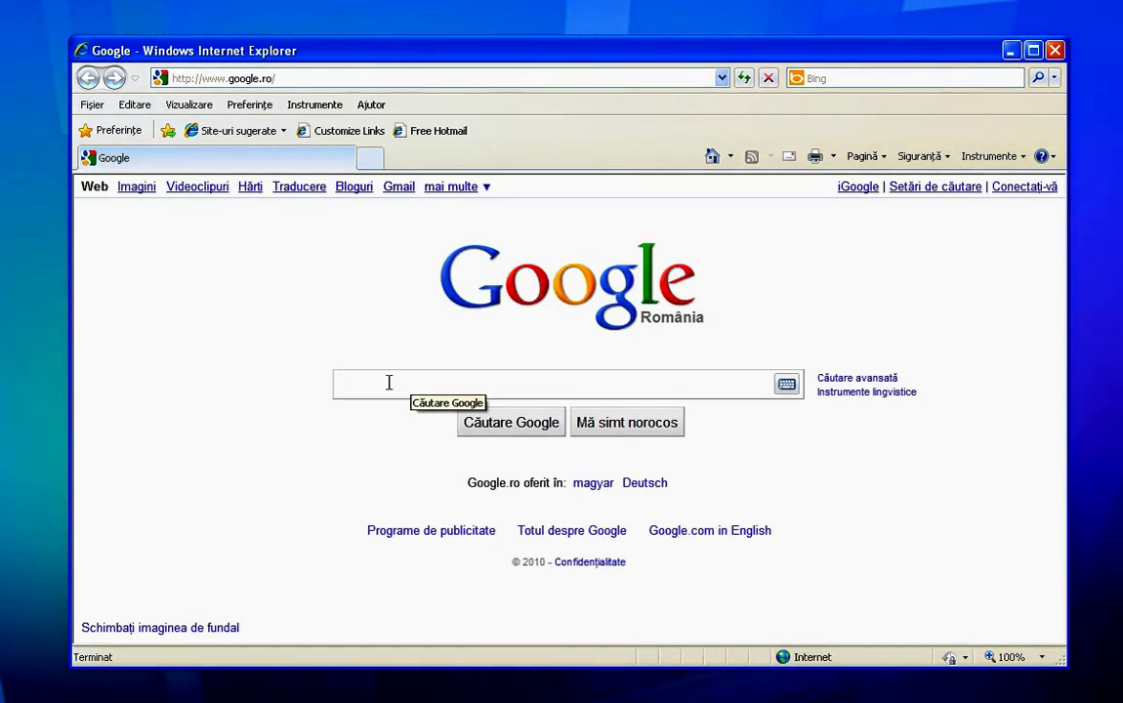
In Internet Explorer, search Google for "the pirate bay".
text(the)
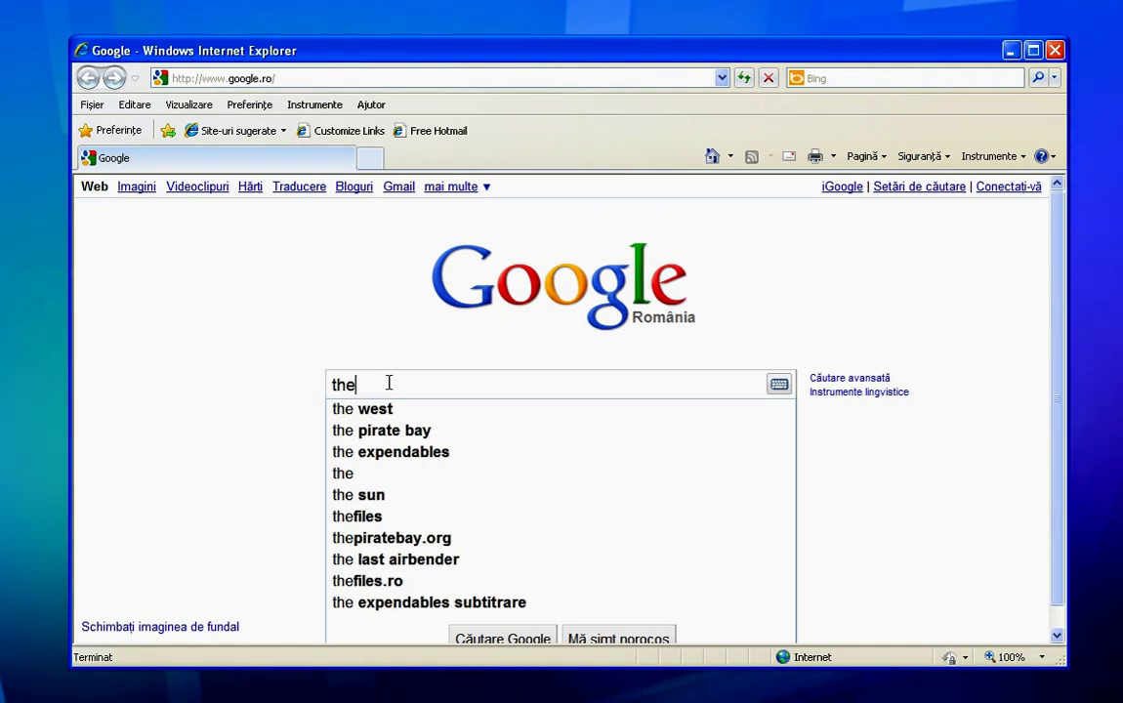
click(388, 431)
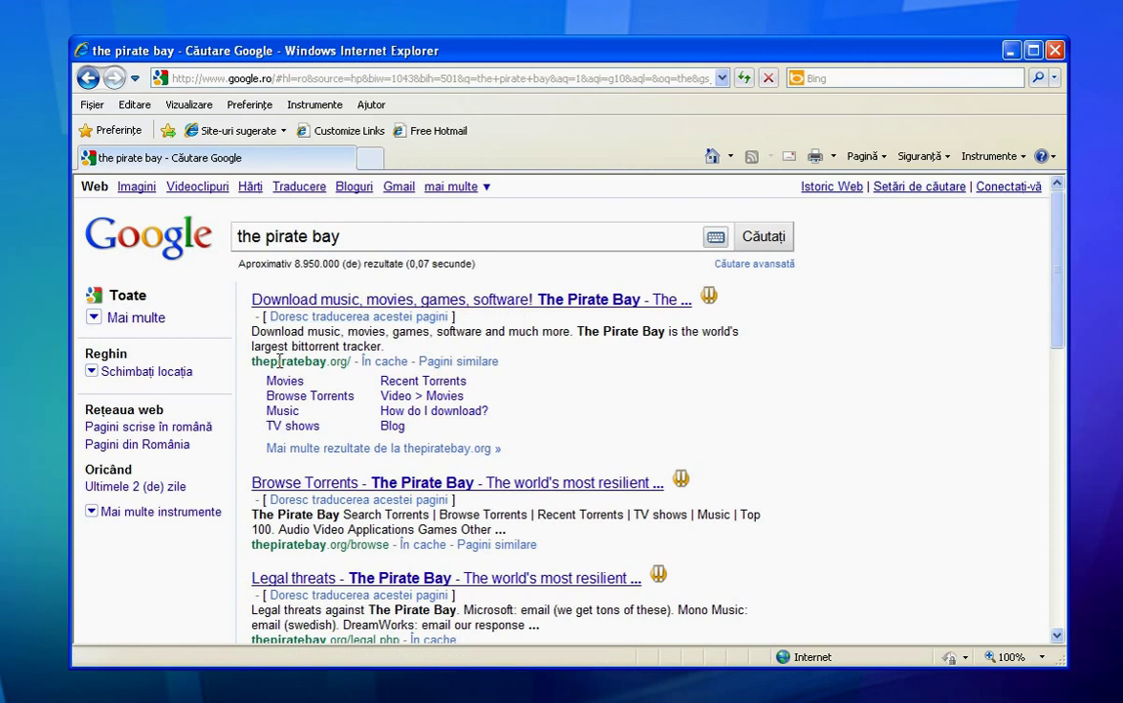
Open The Pirate Bay's home page from the first Google search result.
click(509, 306)
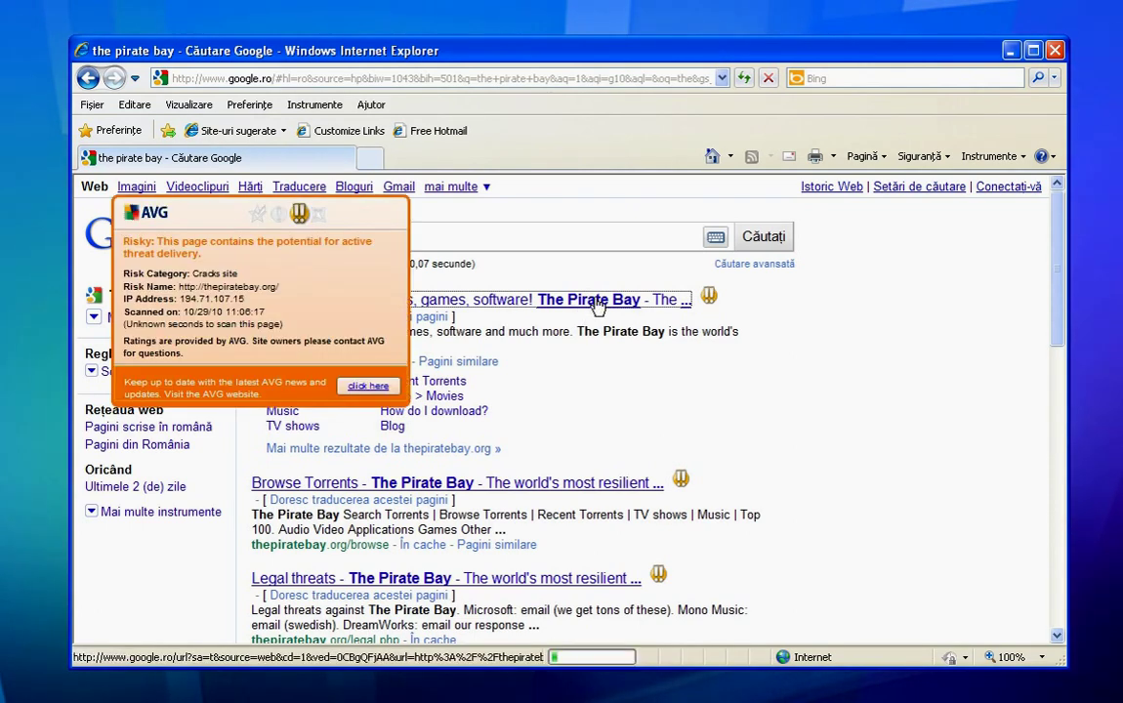
click(598, 306)
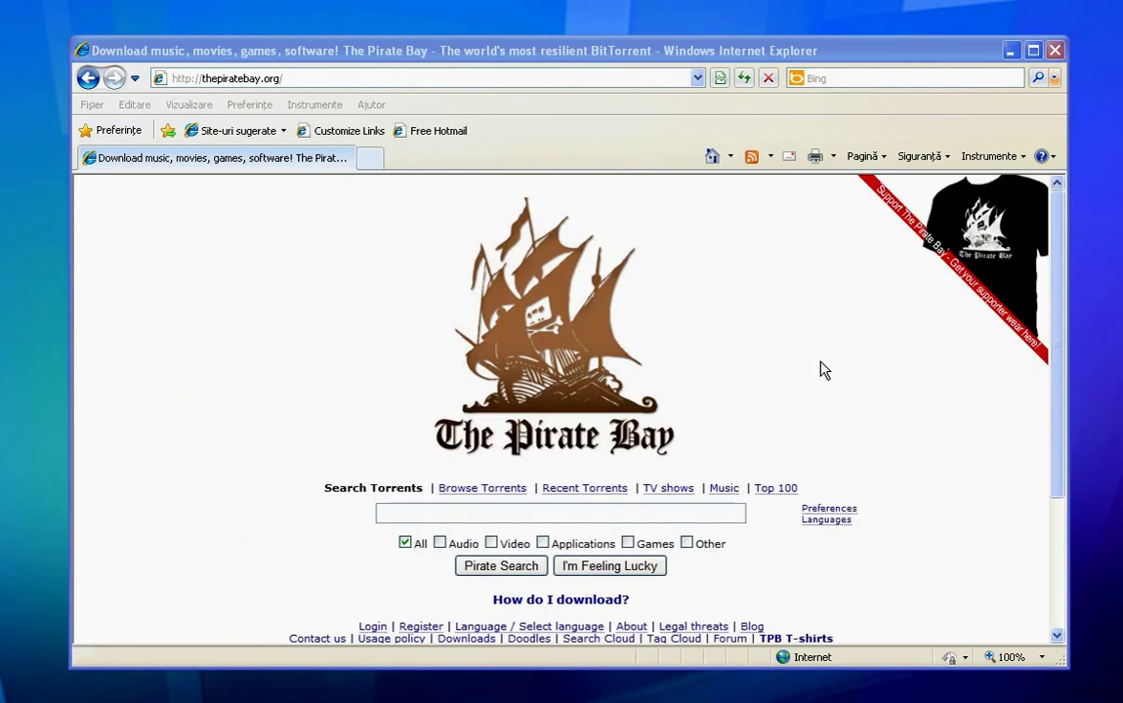
Search The Pirate Bay for "gladiator" across all categories.
drag(1060, 318, 1068, 394)
click(382, 386)
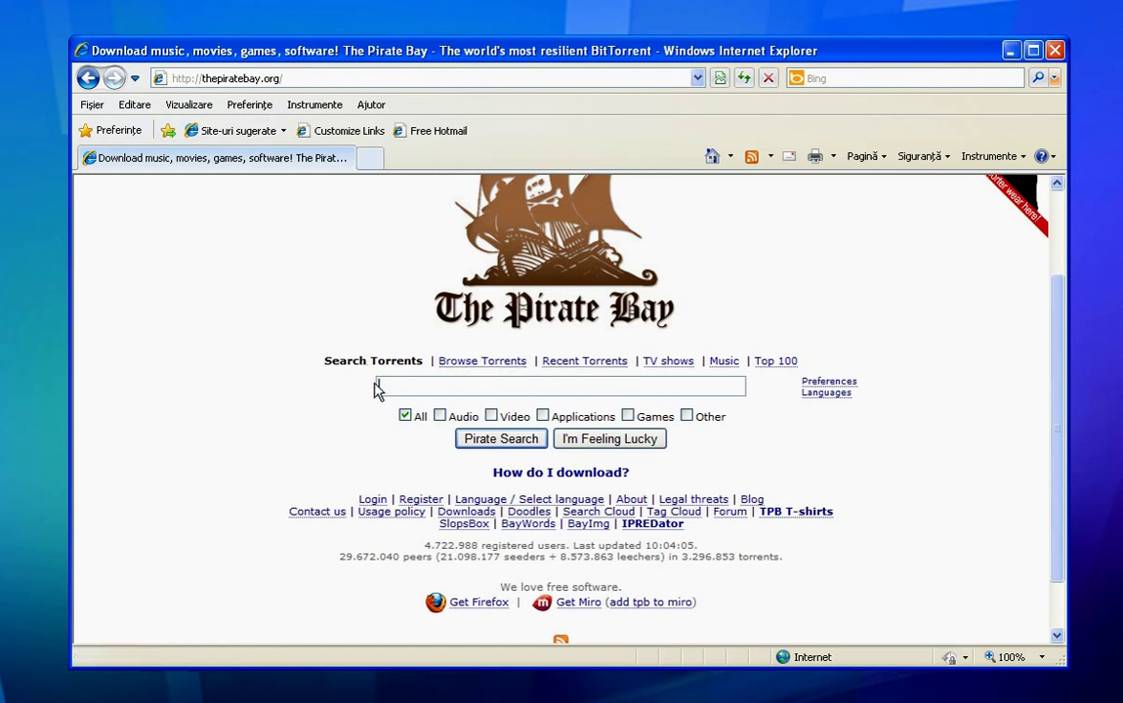
click(408, 386)
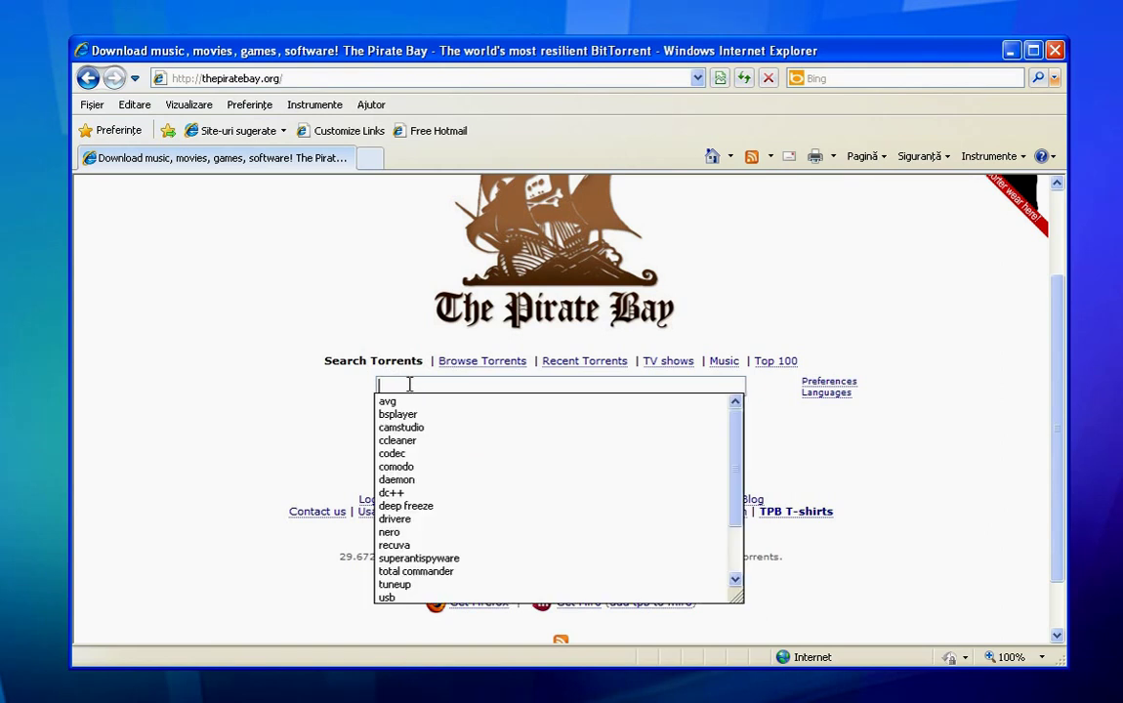
click(283, 399)
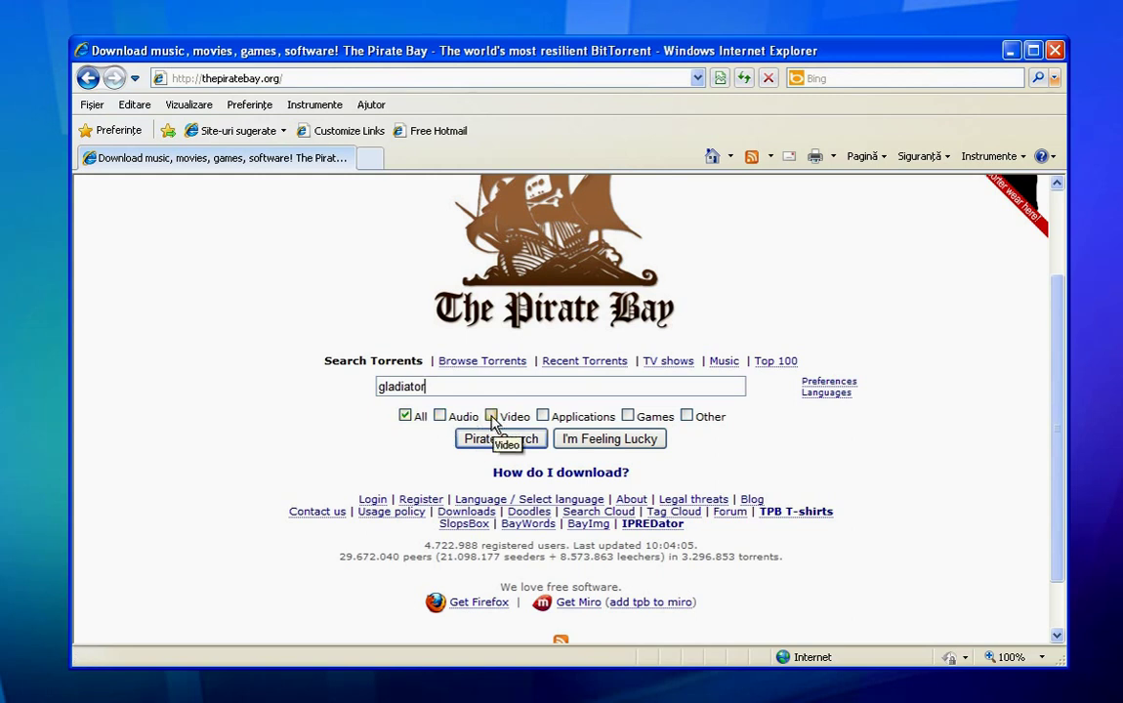
click(491, 416)
click(405, 416)
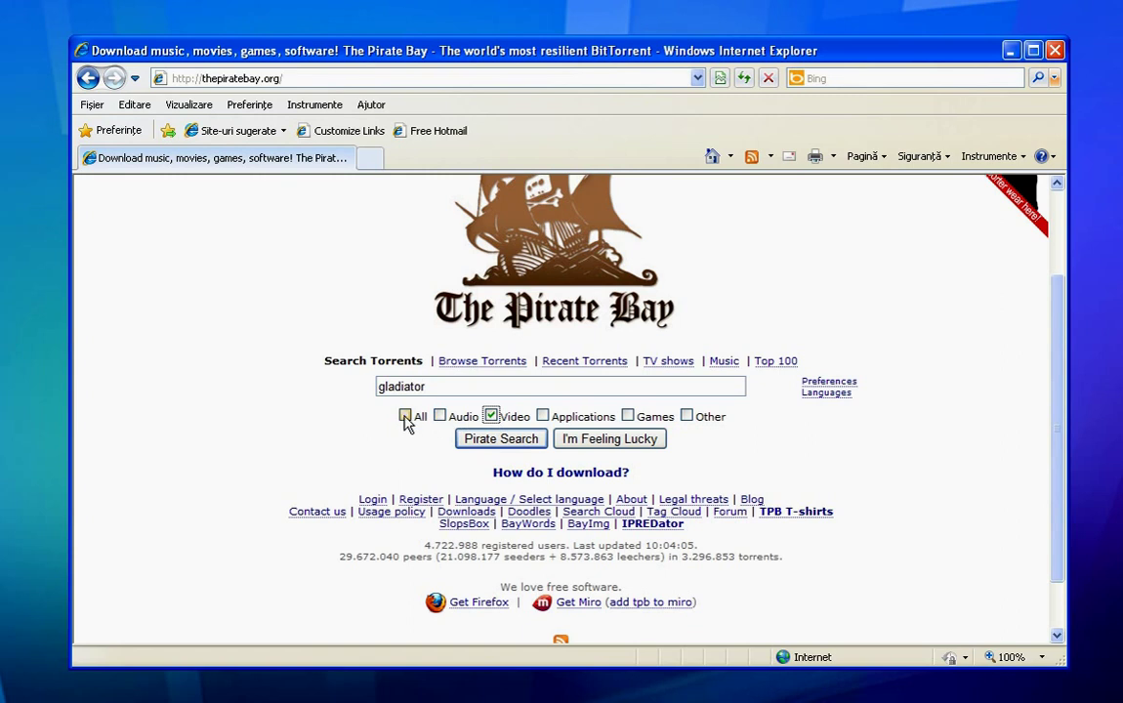
click(498, 440)
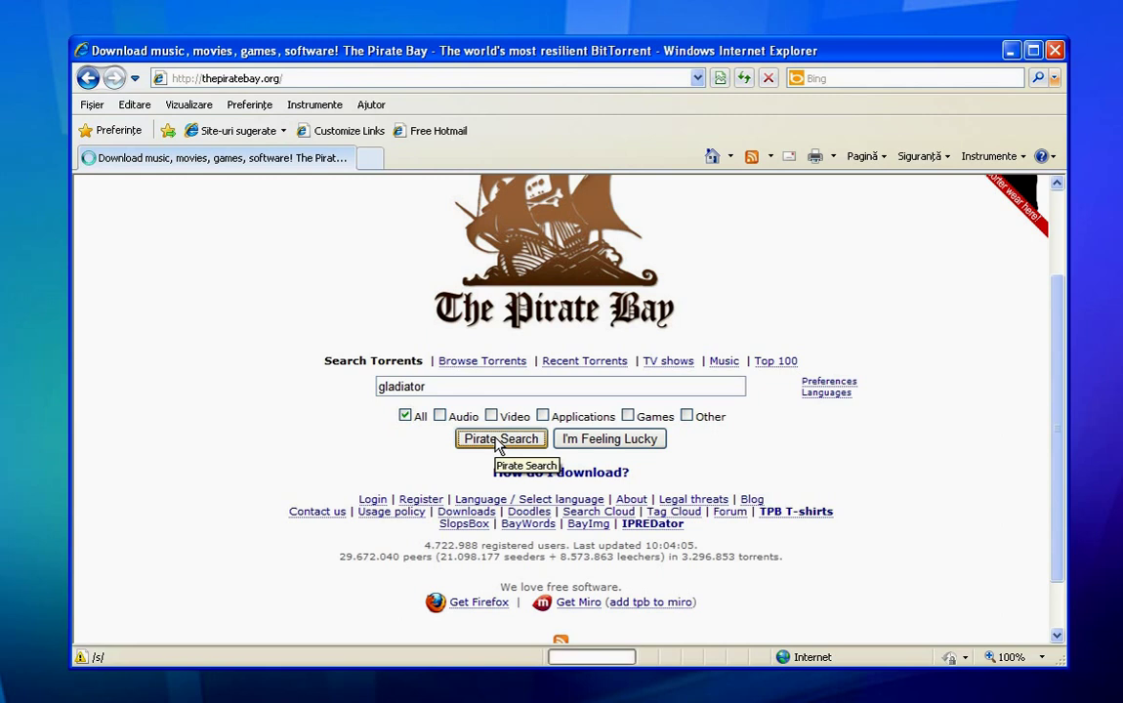
click(499, 441)
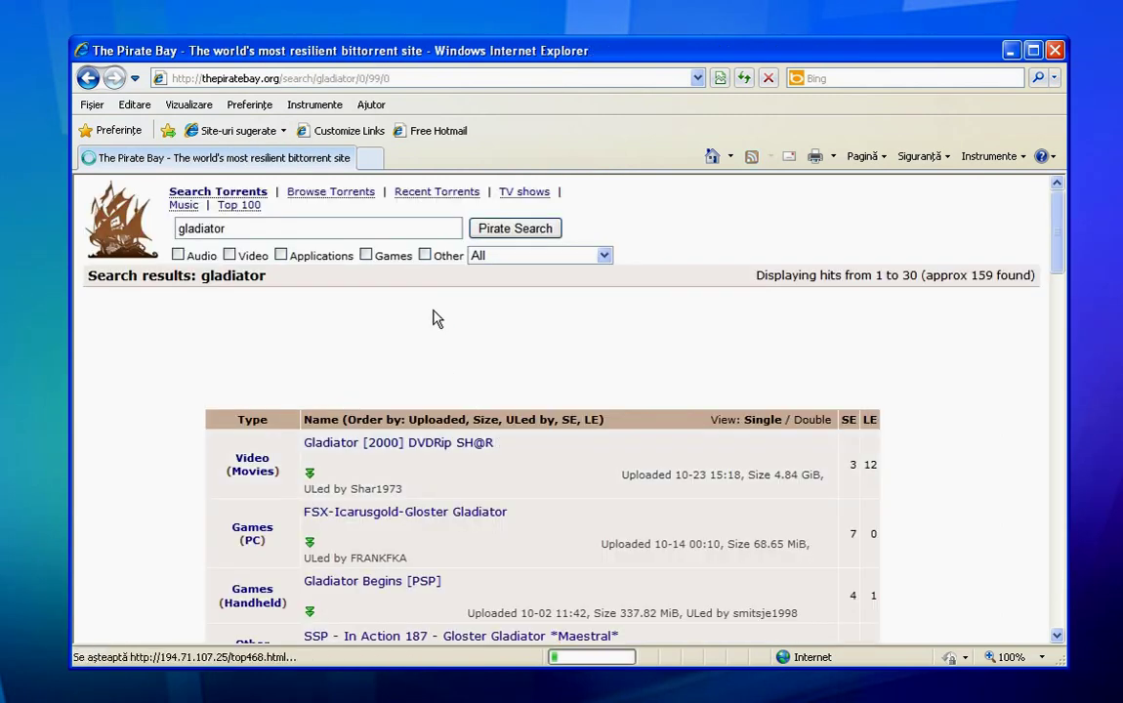
Look through the gladiator search results, comparing the torrents' types, names, sizes, seeders and leechers.
scroll(454, 342, down, 2)
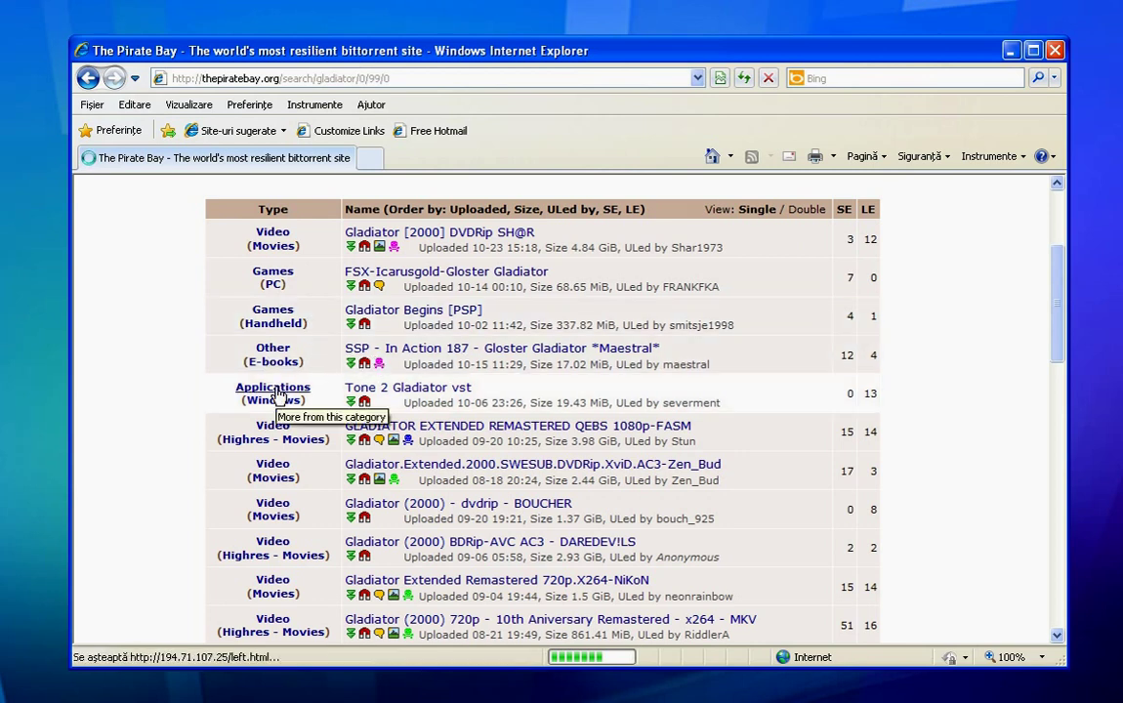
scroll(282, 390, down, 1)
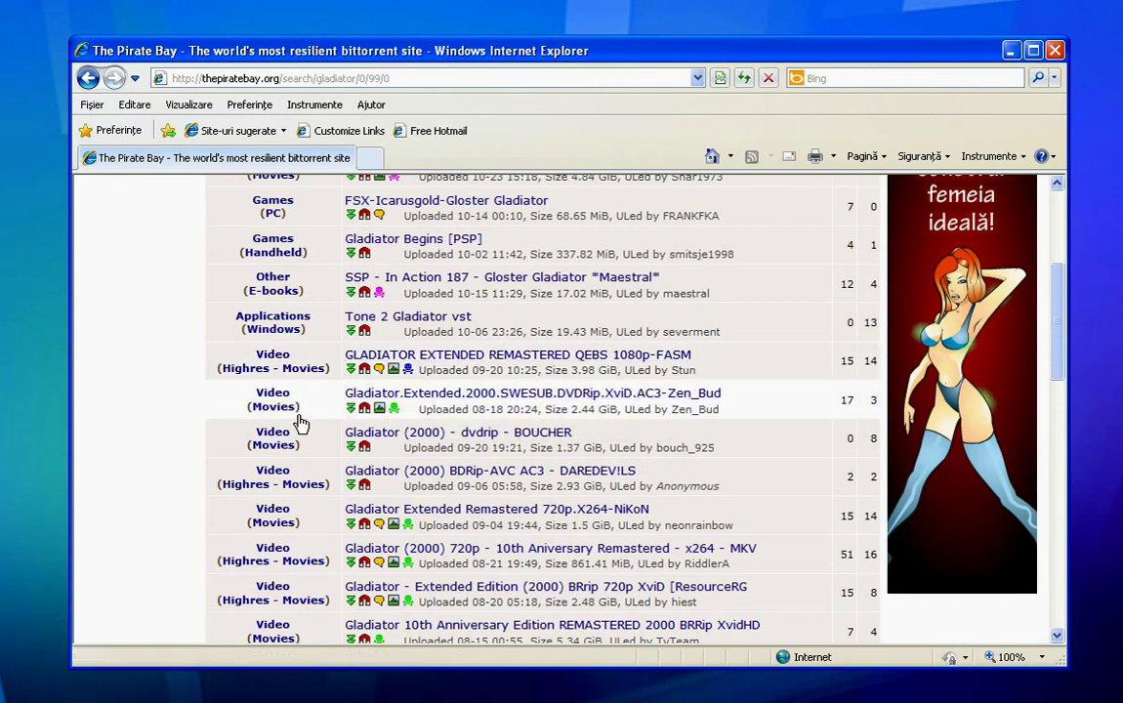
scroll(299, 423, down, 4)
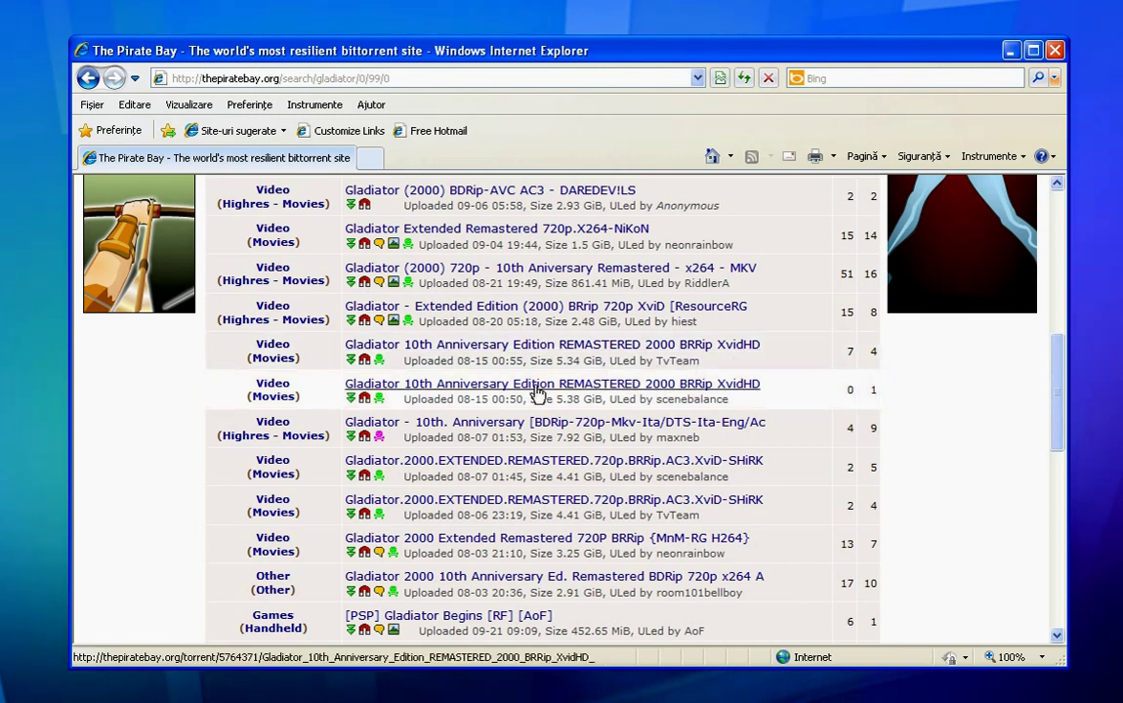
scroll(536, 393, up, 5)
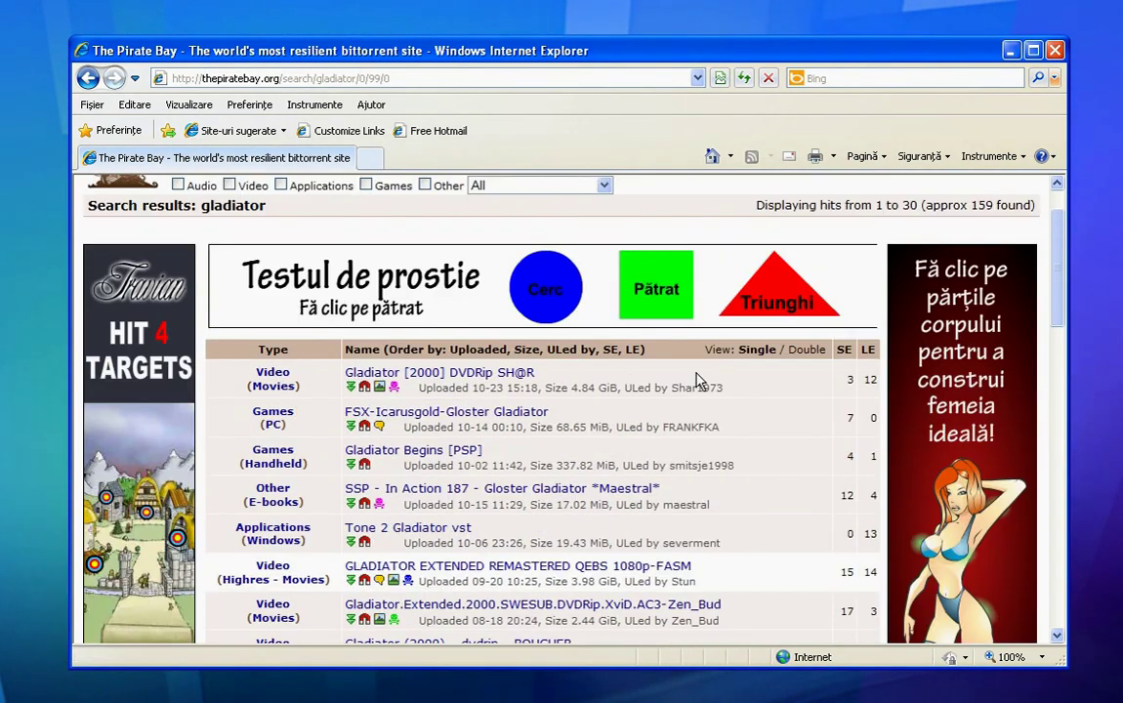
scroll(690, 312, down, 2)
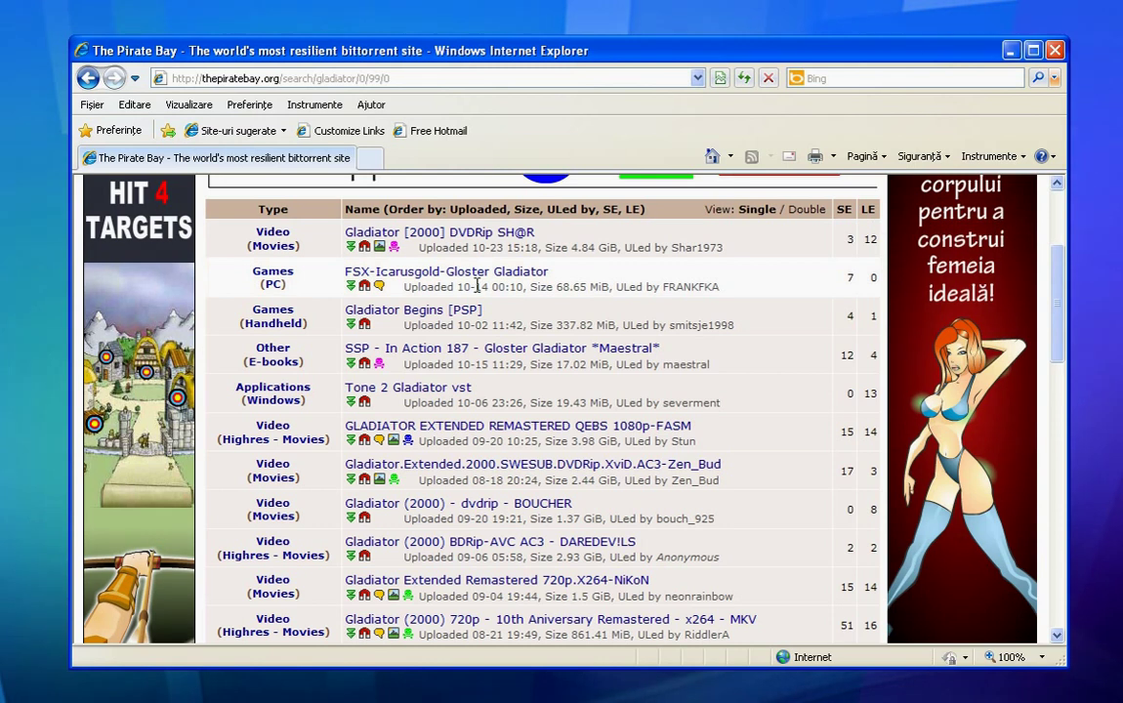
scroll(477, 286, down, 5)
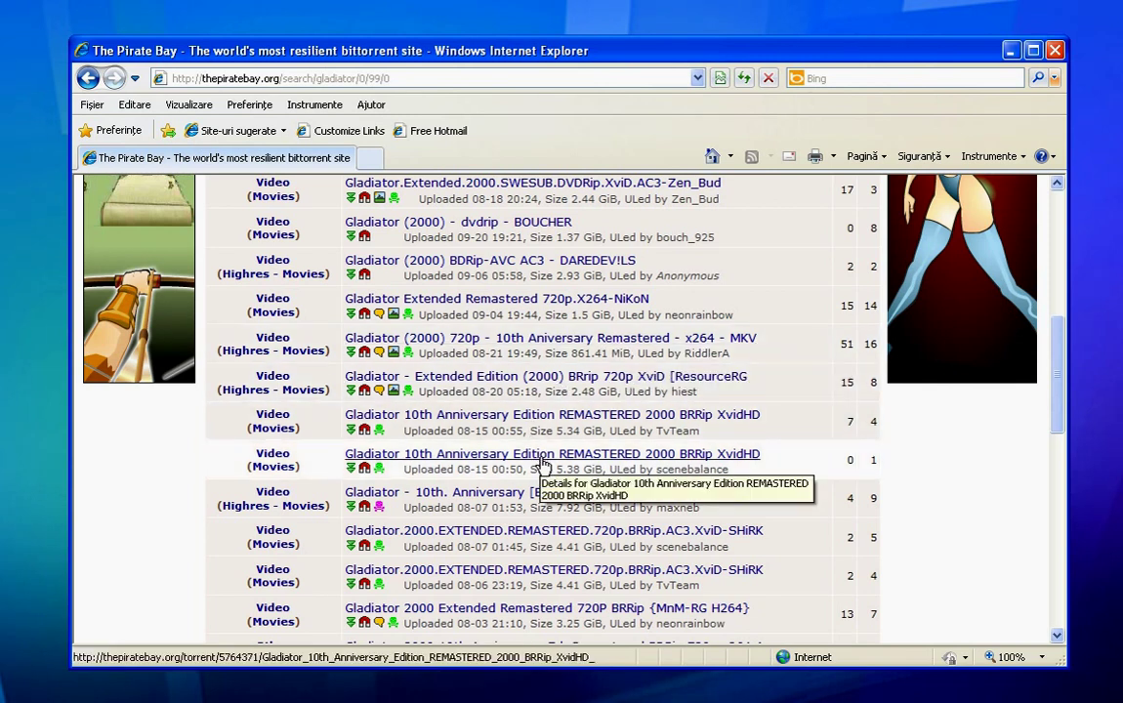
scroll(536, 422, down, 1)
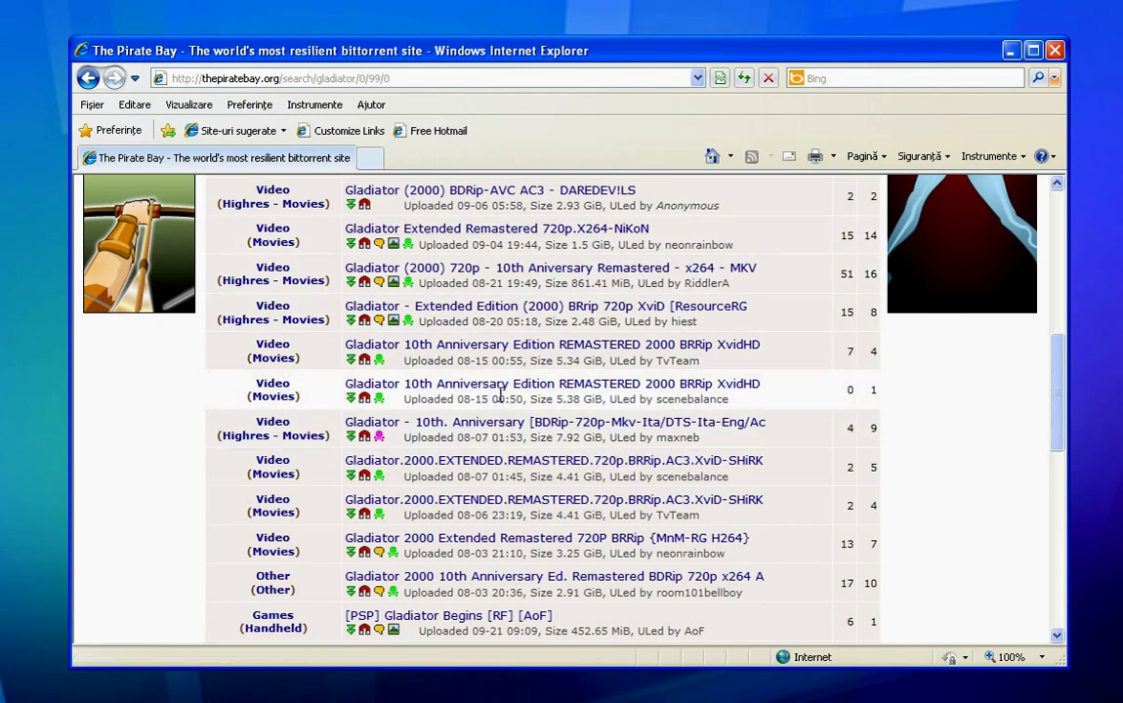
scroll(632, 459, down, 1)
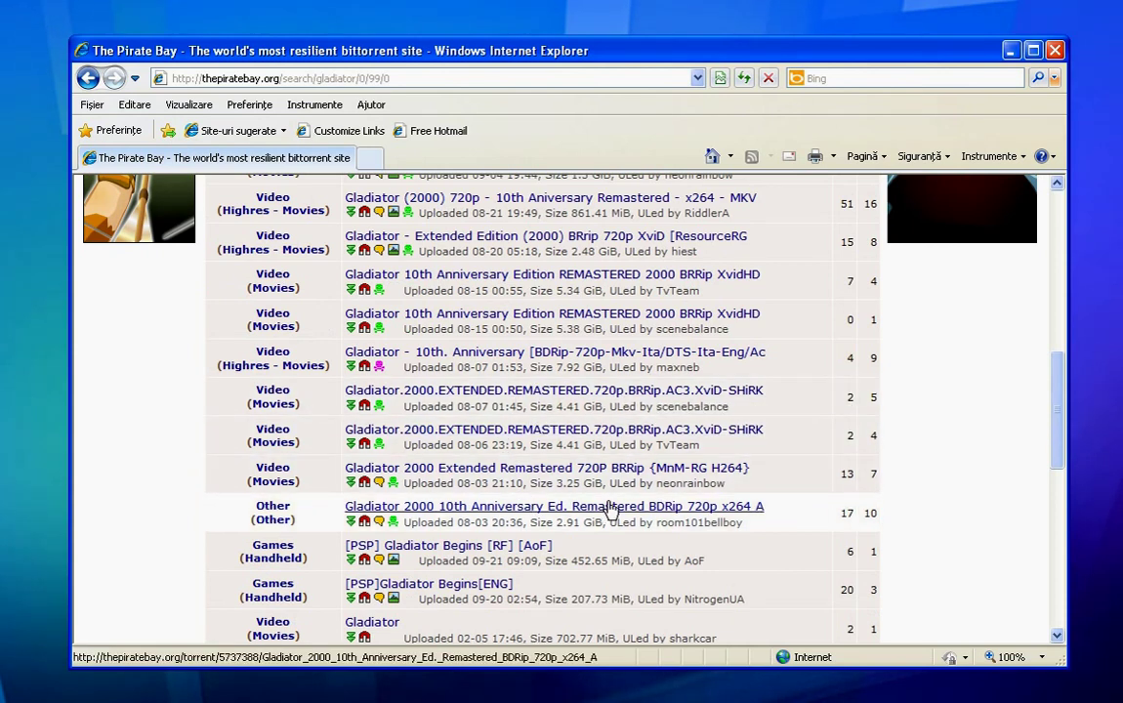
Open the details of the Gladiator.2000.EXTENDED.REMASTERED.720p.BRRip.AC3.XviD-SHiRK torrent uploaded 08-07 and examine its description.
click(495, 397)
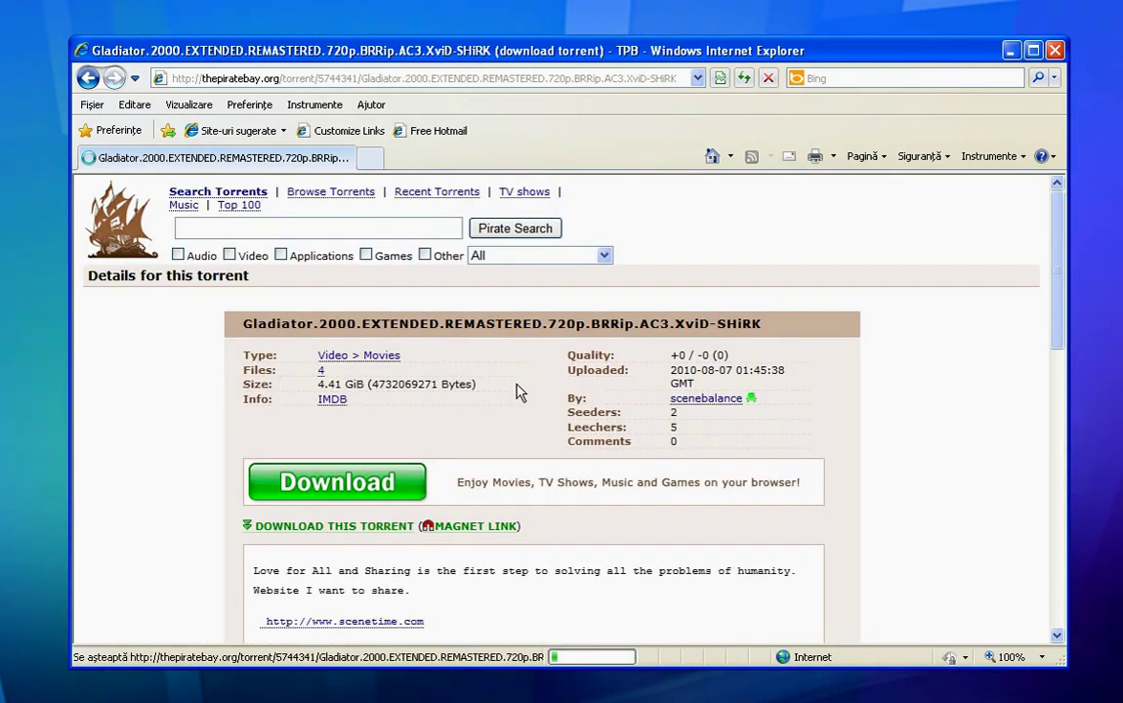
scroll(522, 394, down, 3)
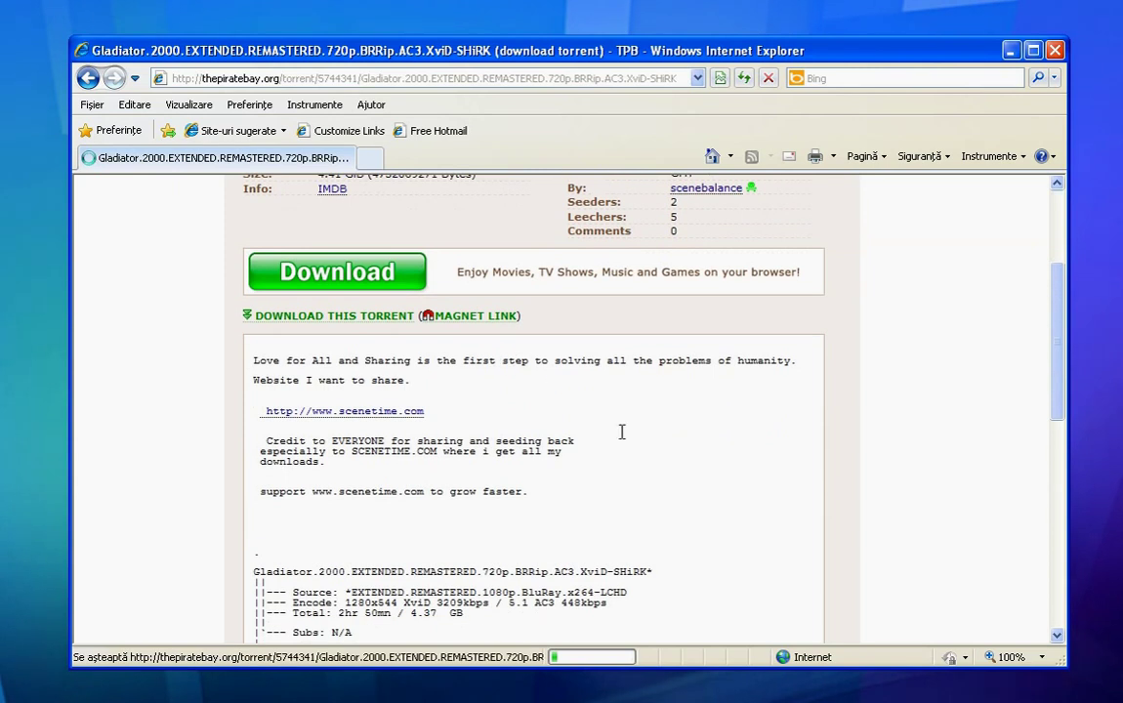
scroll(1038, 375, down, 5)
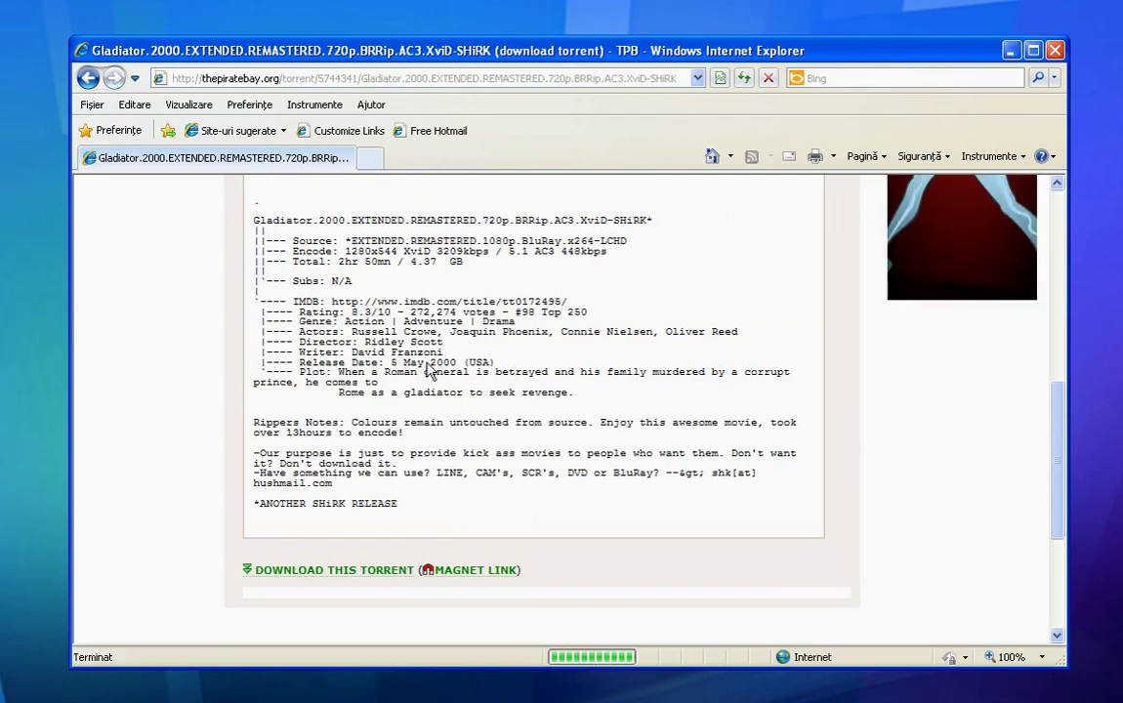
scroll(468, 381, up, 5)
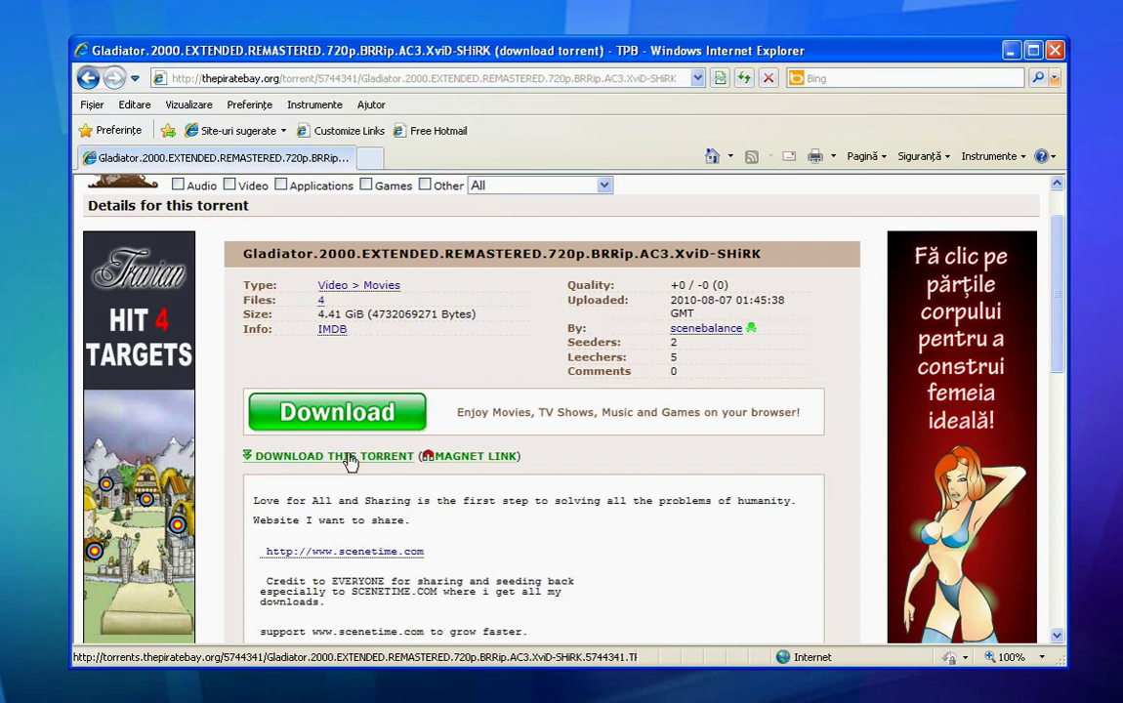
Download the torrent file, open it directly in µTorrent, and start downloading all its contents into the E:\filme folder.
click(326, 456)
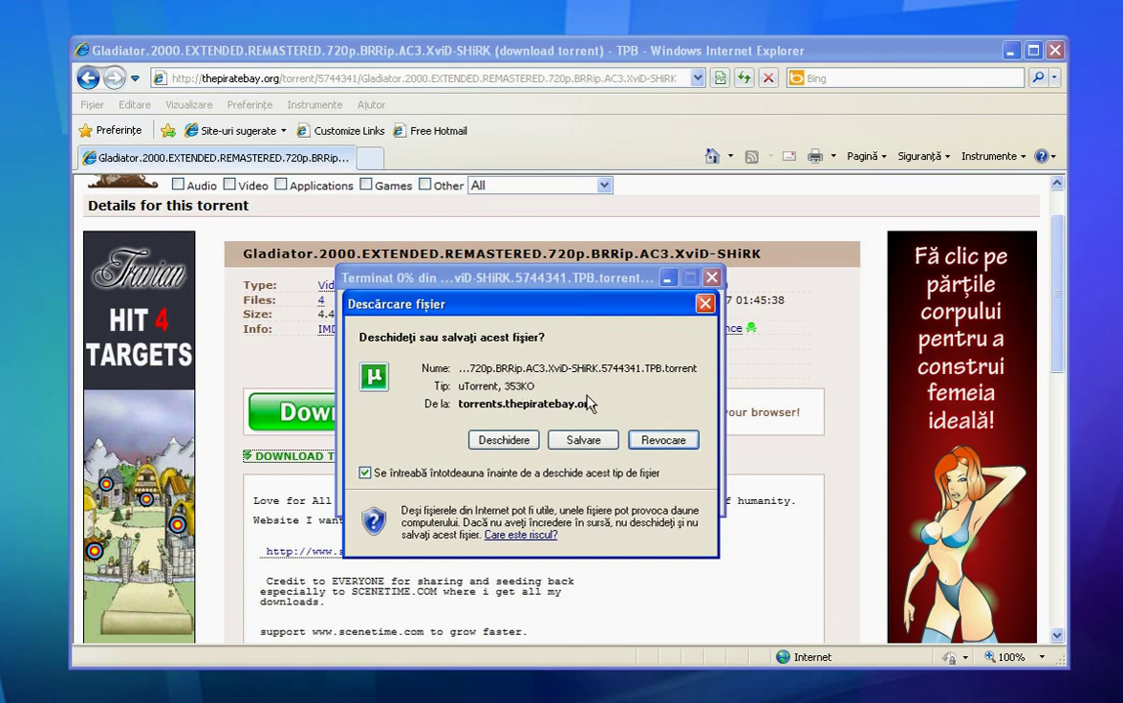
click(502, 440)
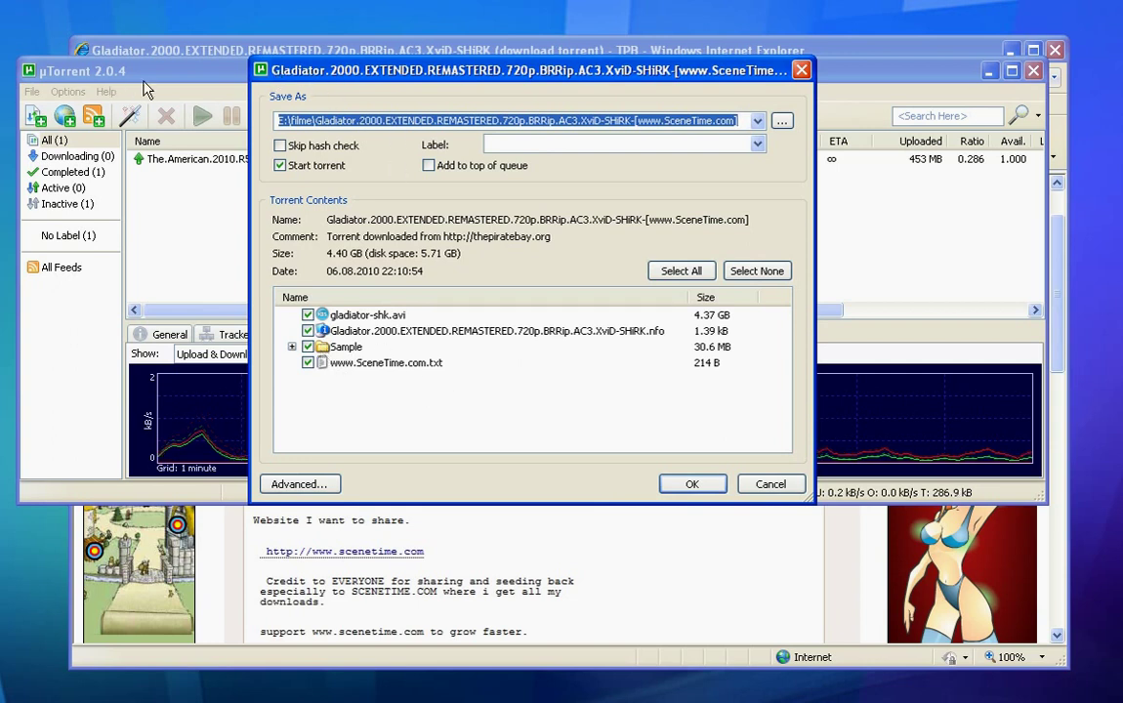
drag(430, 70, 477, 76)
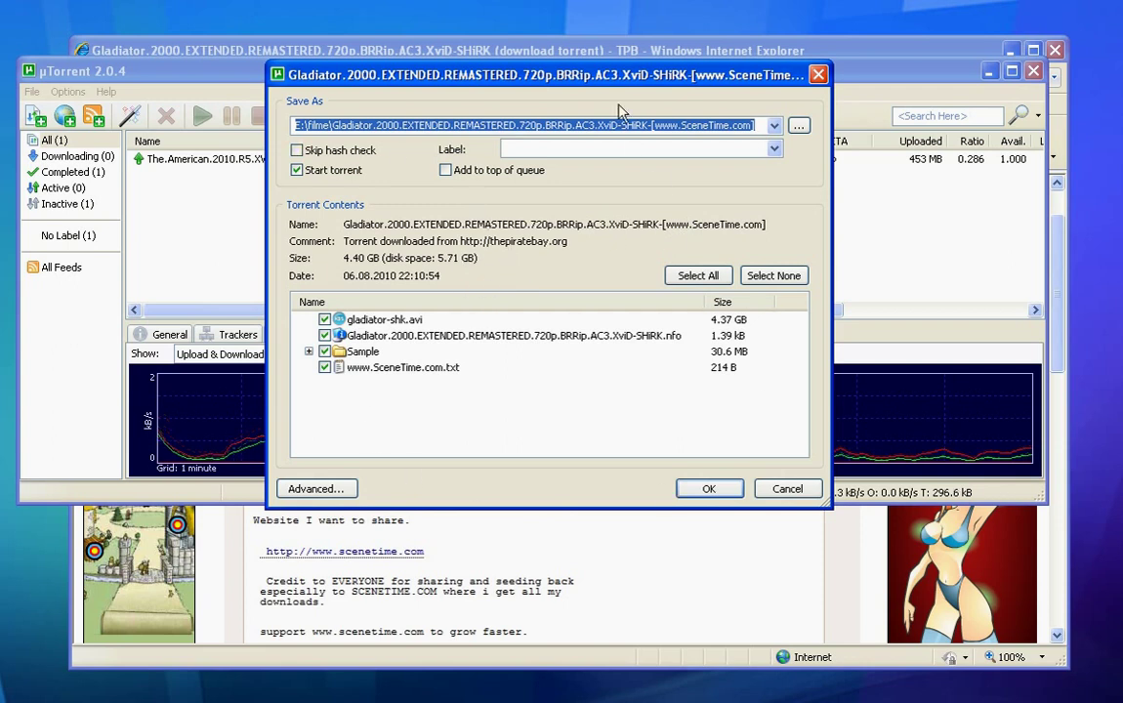
drag(612, 78, 563, 95)
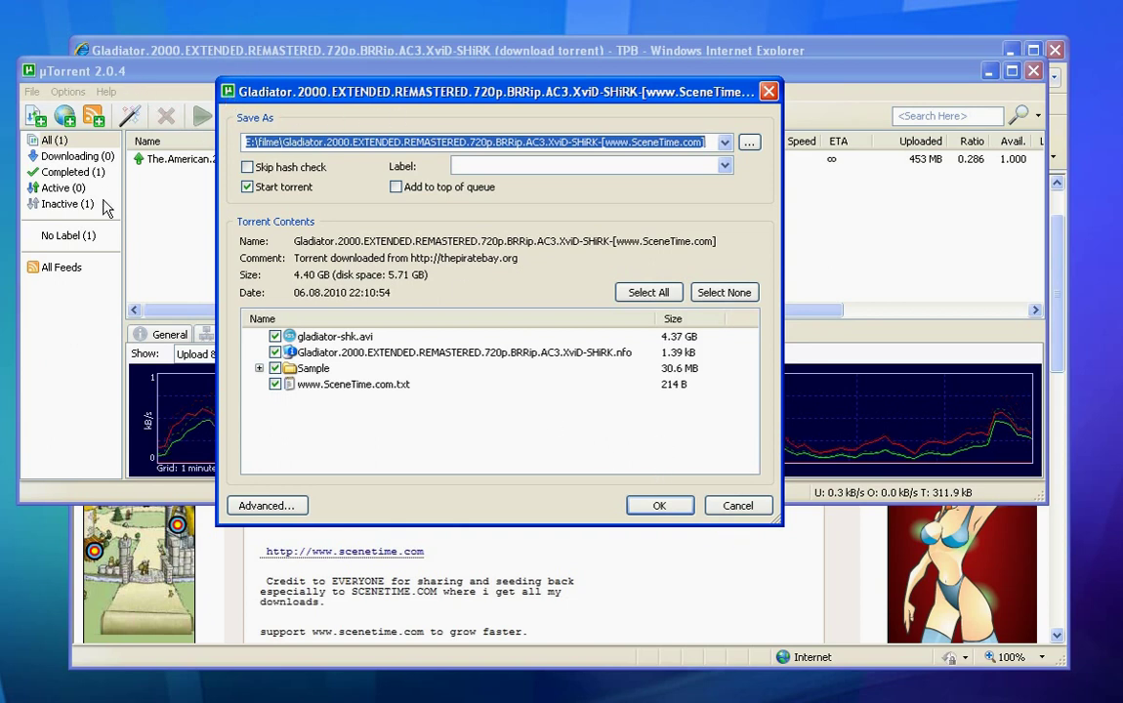
drag(644, 98, 645, 105)
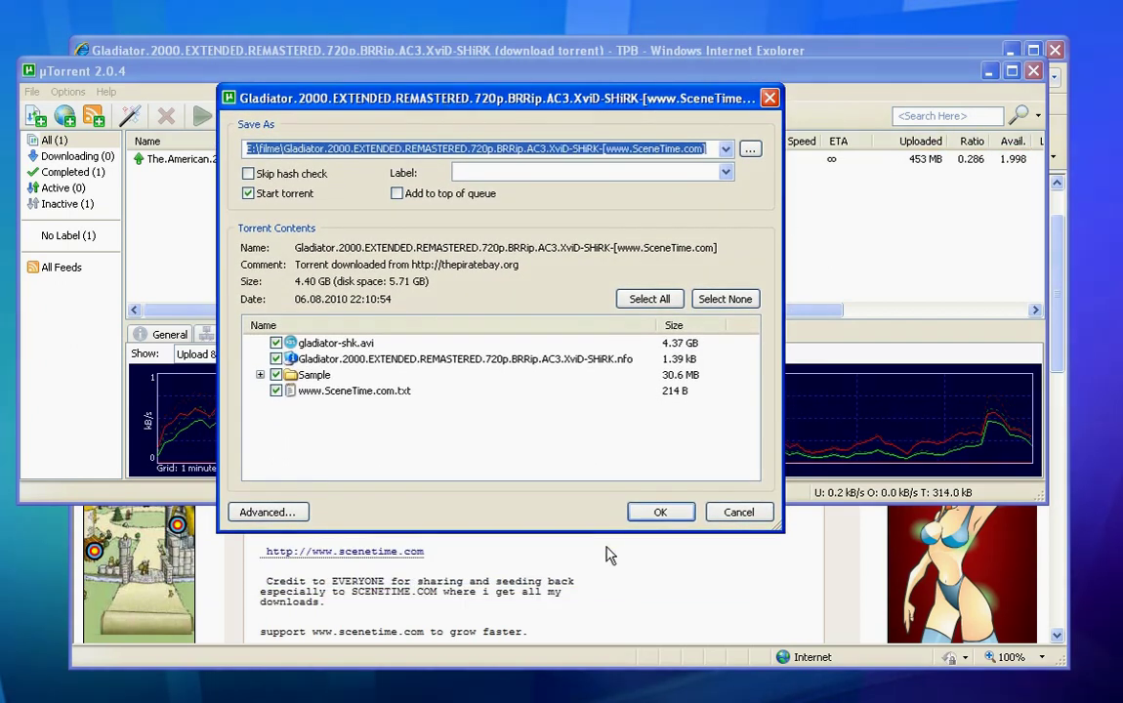
click(659, 511)
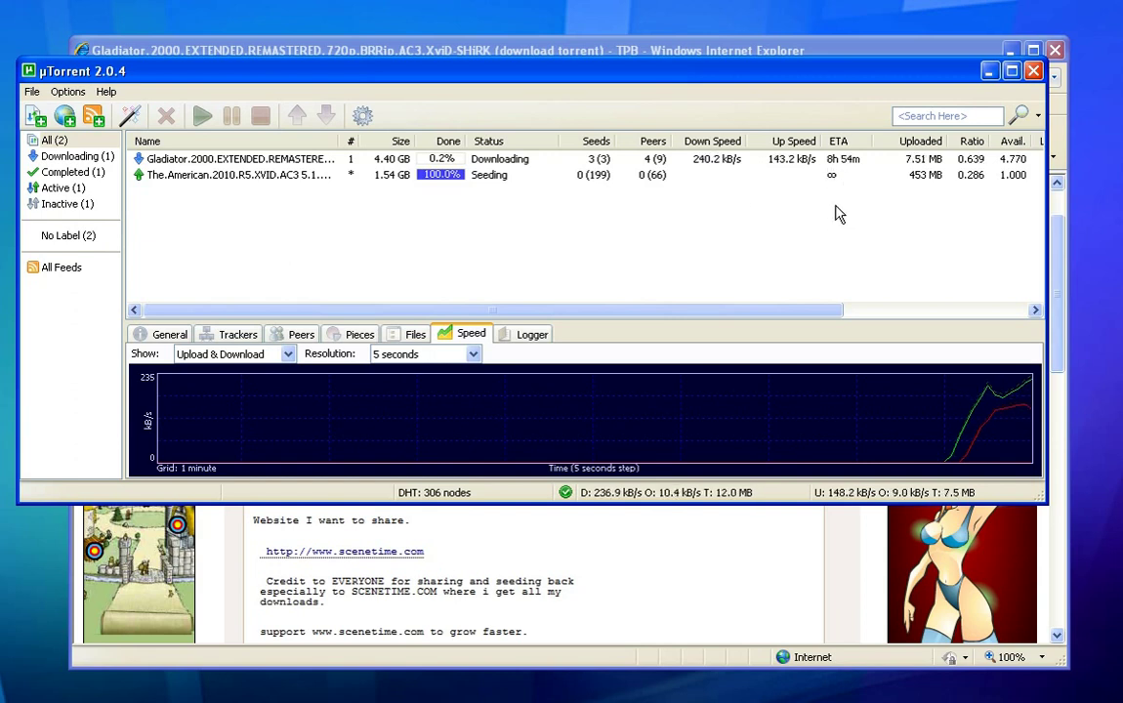
drag(802, 72, 835, 70)
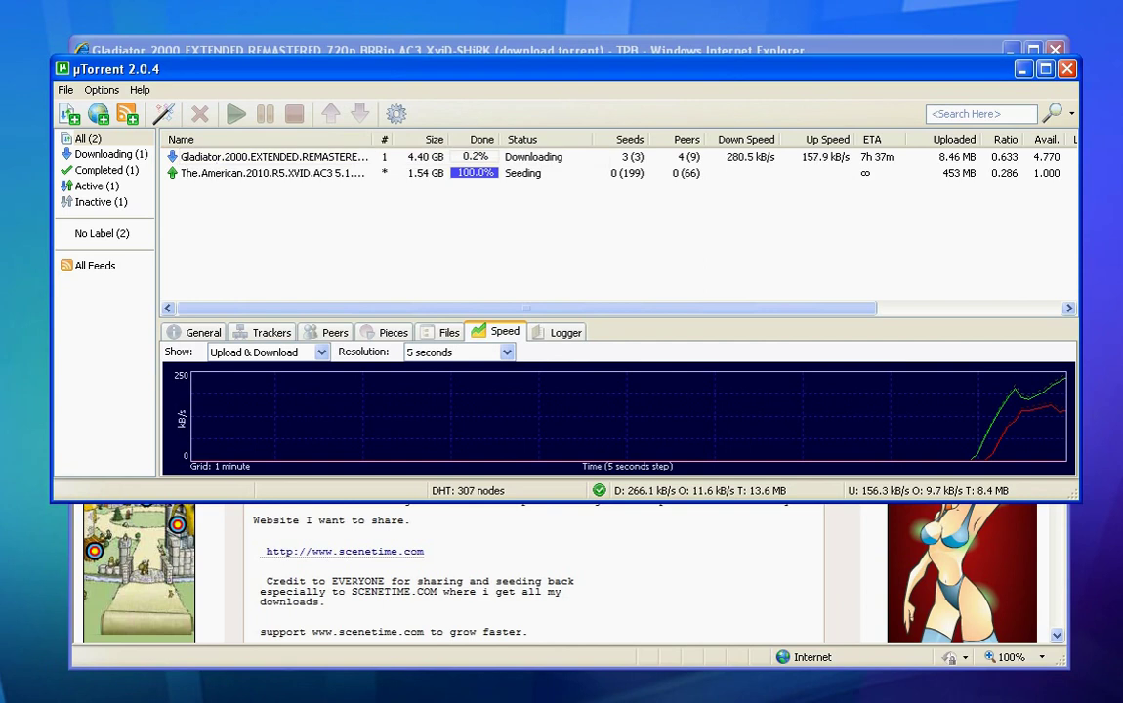
Switch to Total Commander, check the downloading files in the Gladiator folder under e:\filme with wider columns, and close the file manager.
key(alt+Tab)
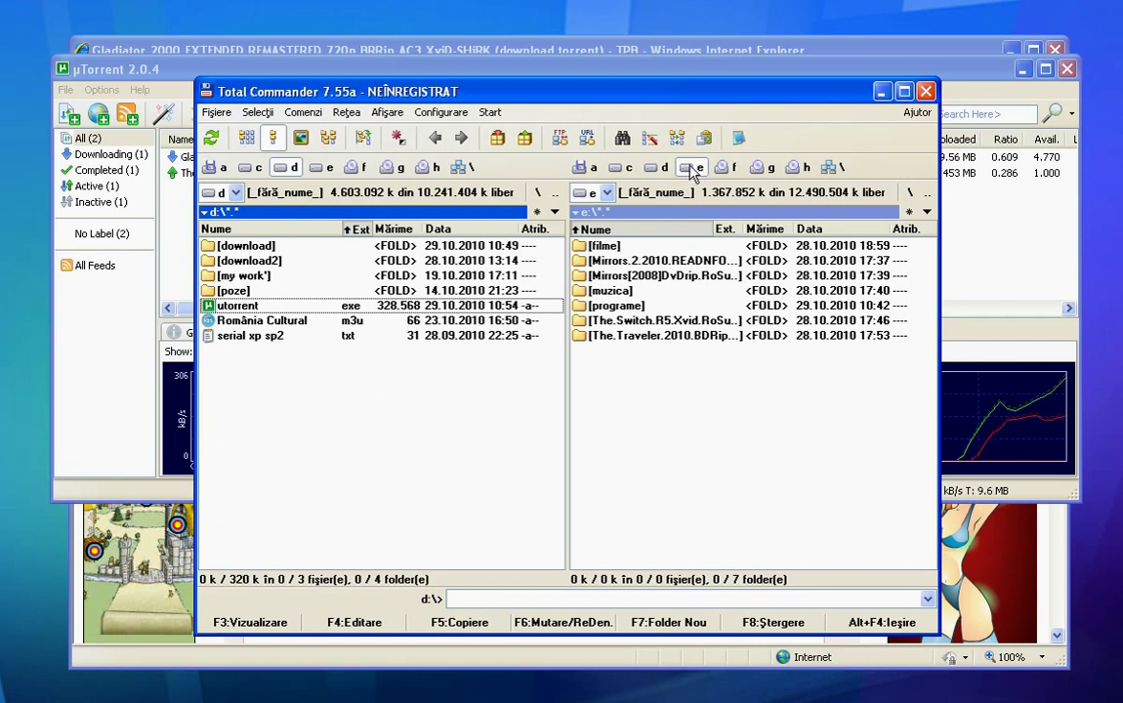
double_click(595, 247)
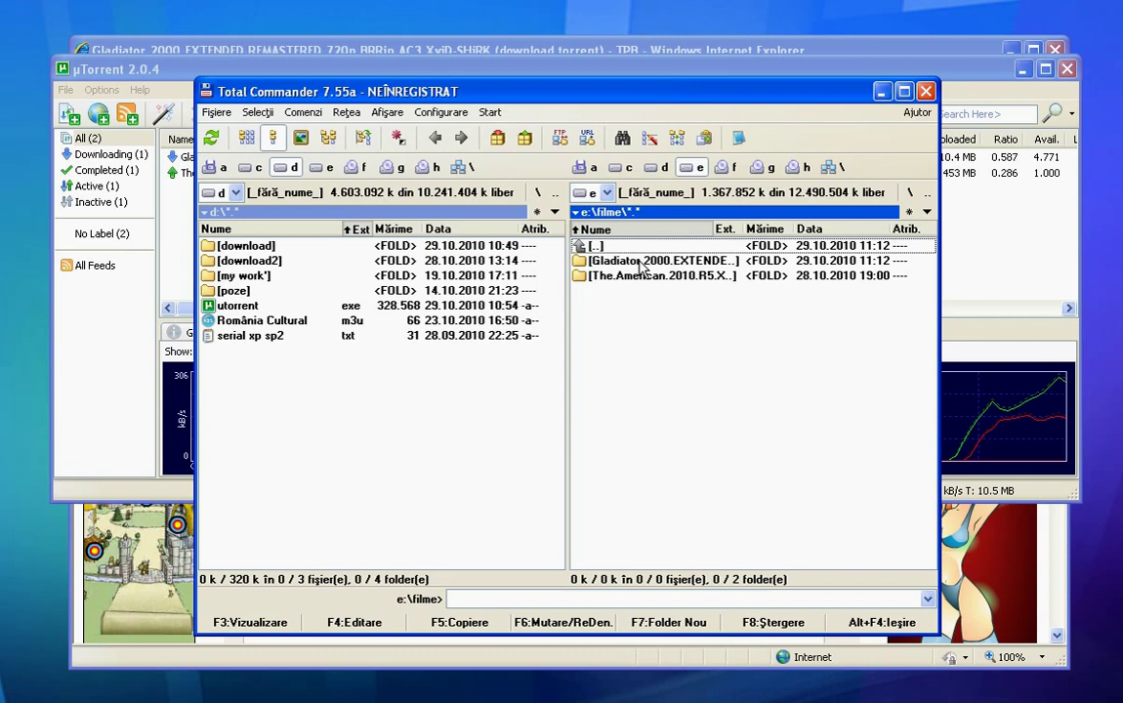
double_click(639, 266)
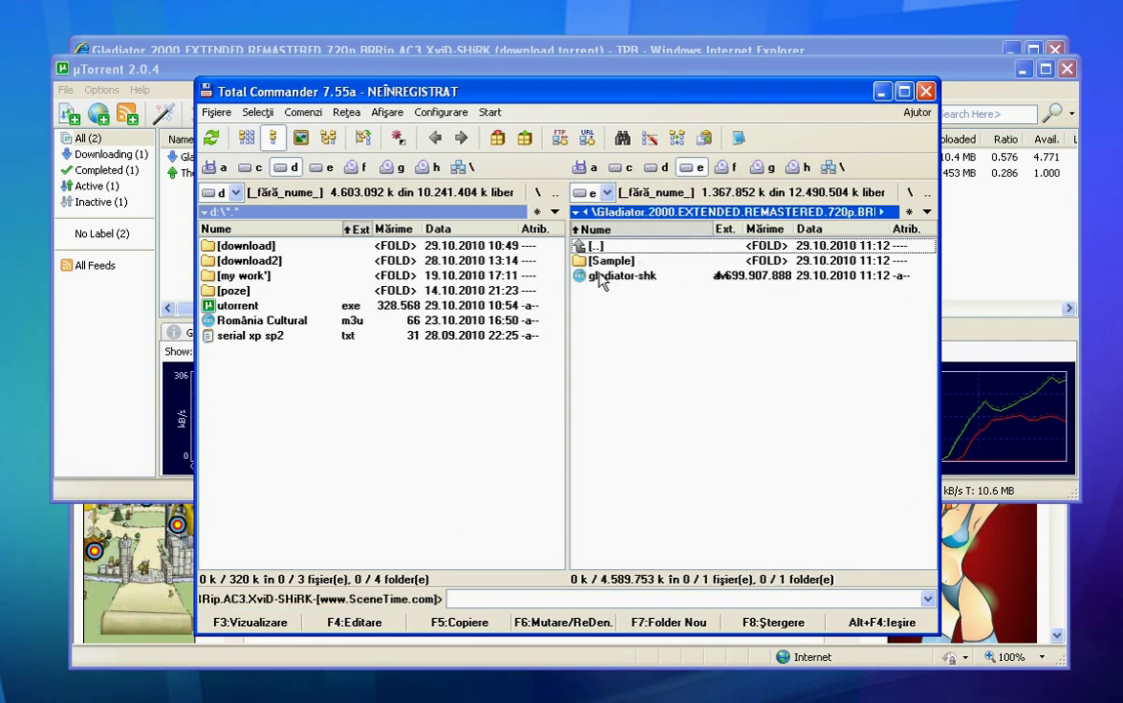
drag(744, 229, 773, 228)
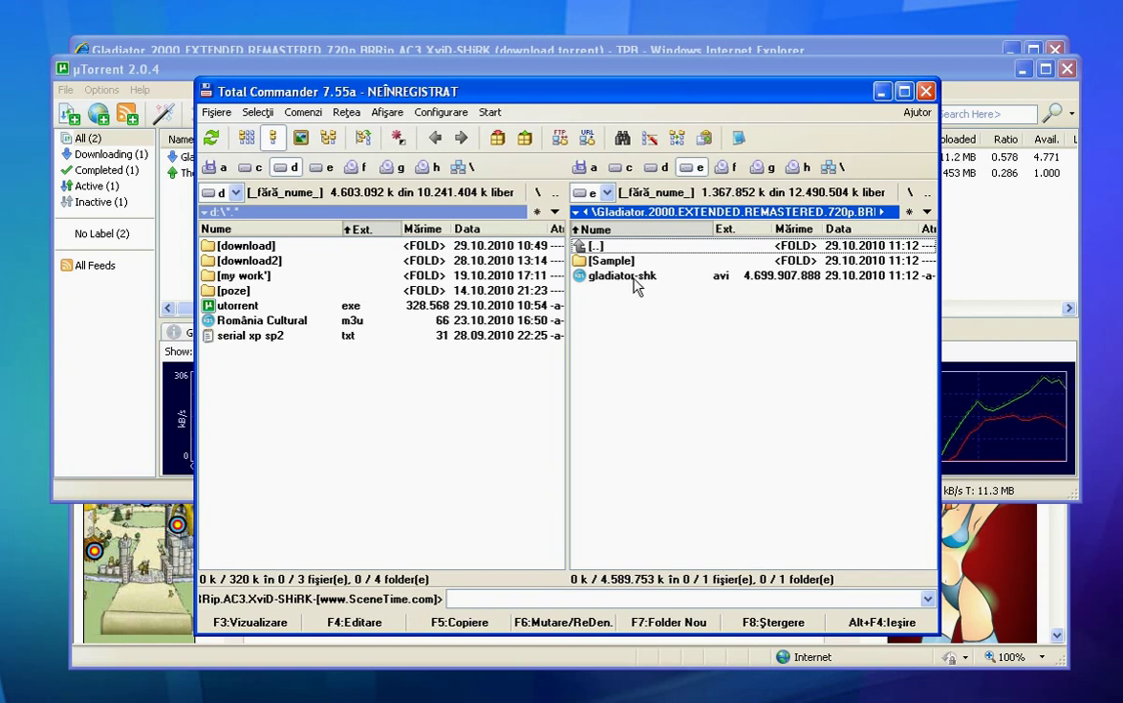
click(926, 91)
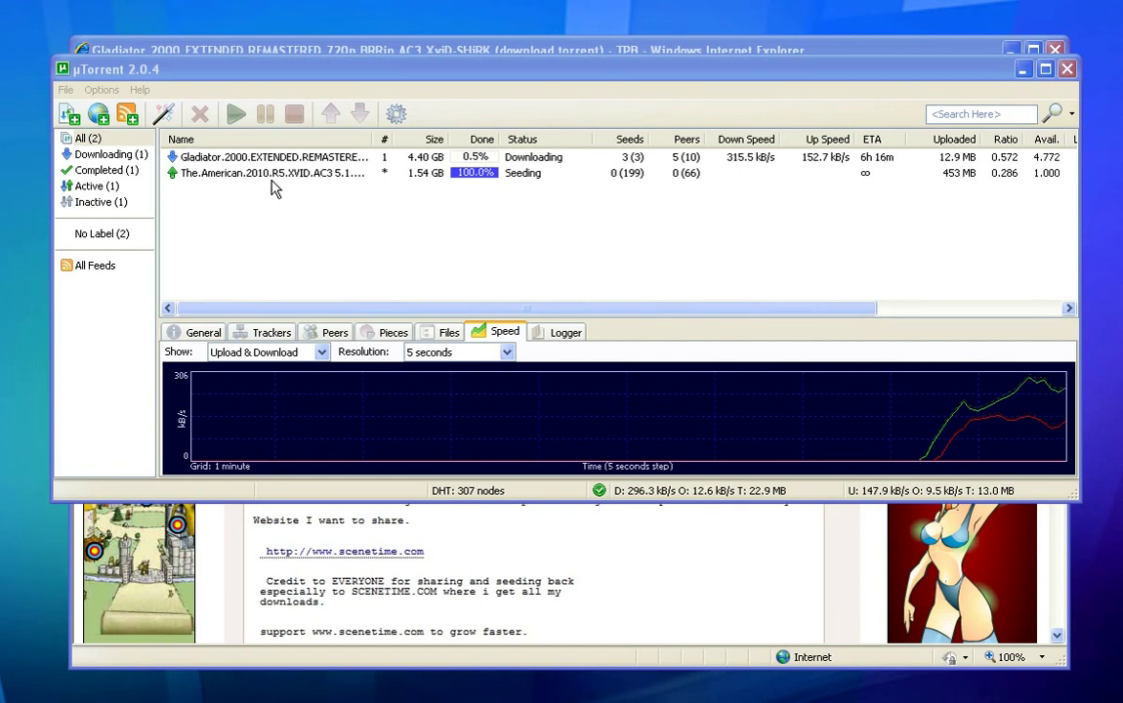
Remove the Gladiator torrent from the µTorrent list.
click(244, 156)
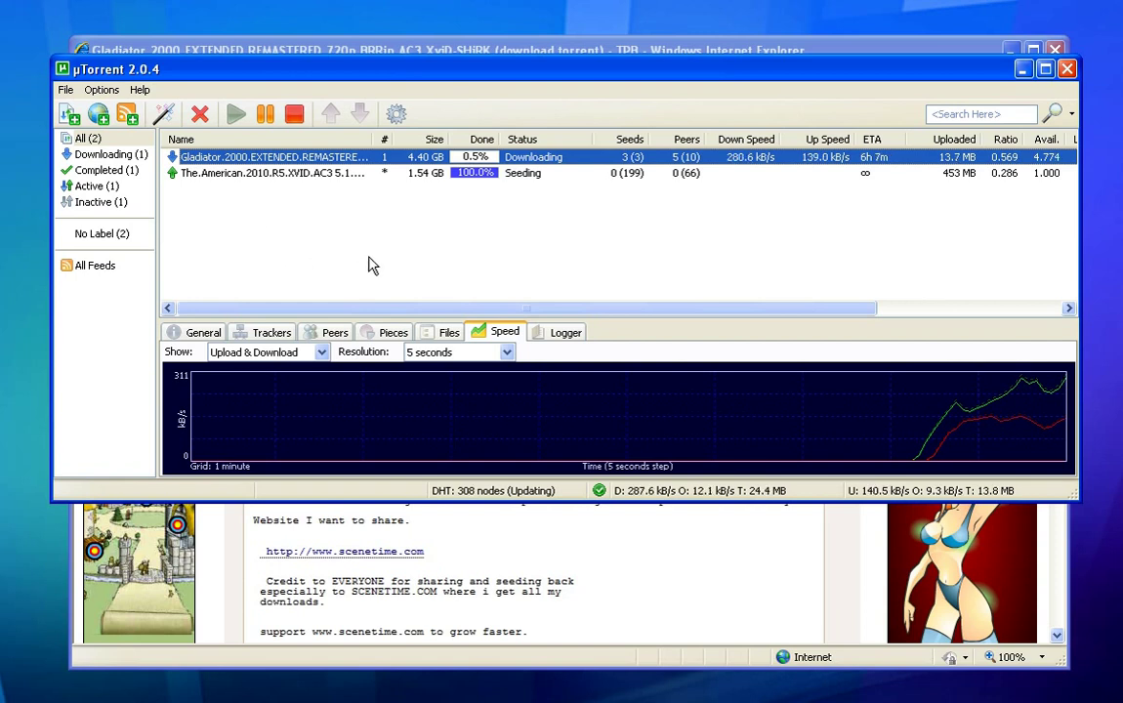
key(Delete)
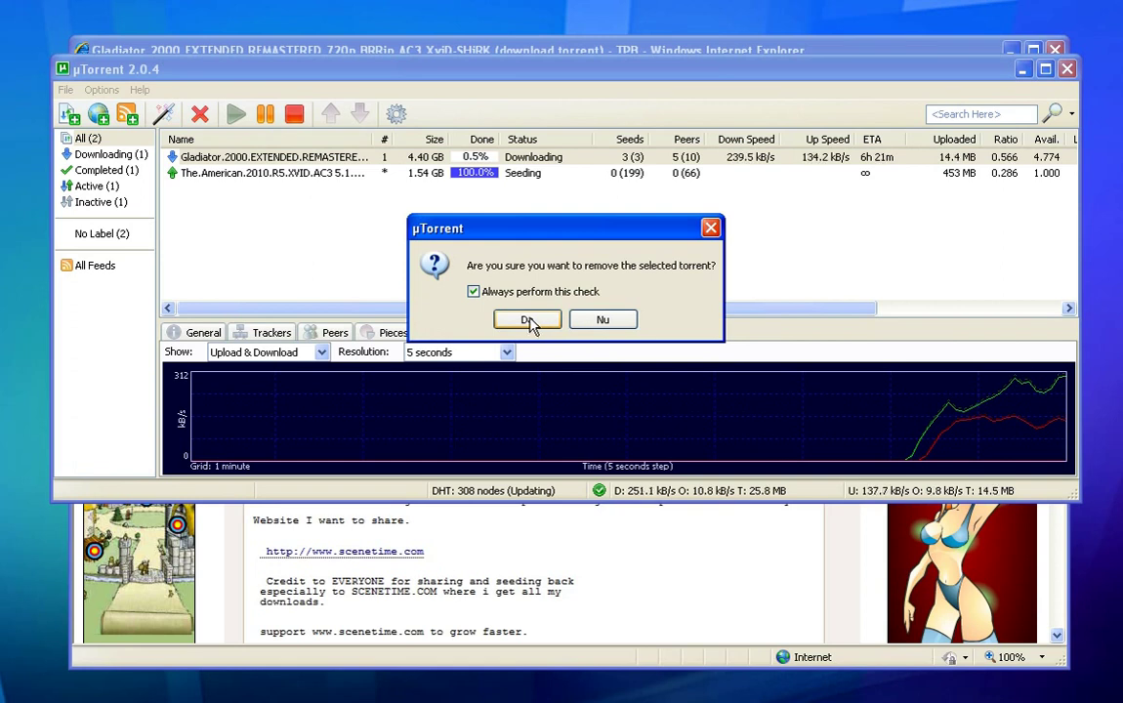
click(527, 320)
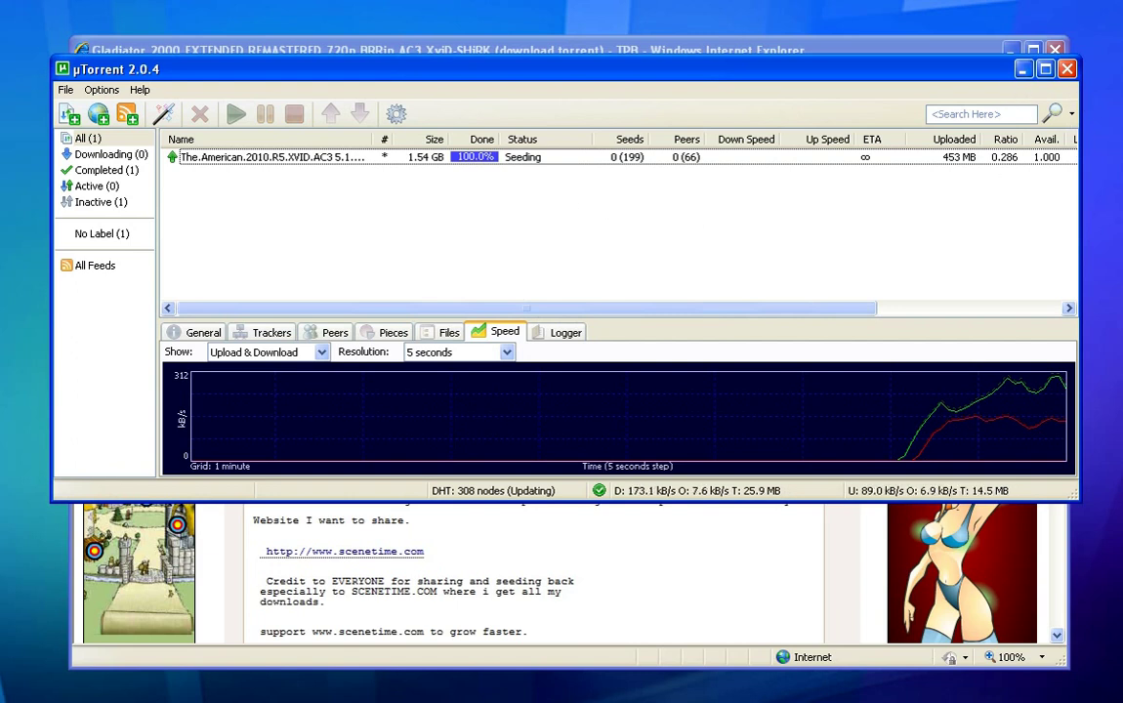
Switch to The Pirate Bay page in Internet Explorer, tick the Audio search category, and open the recent torrents list.
click(1022, 68)
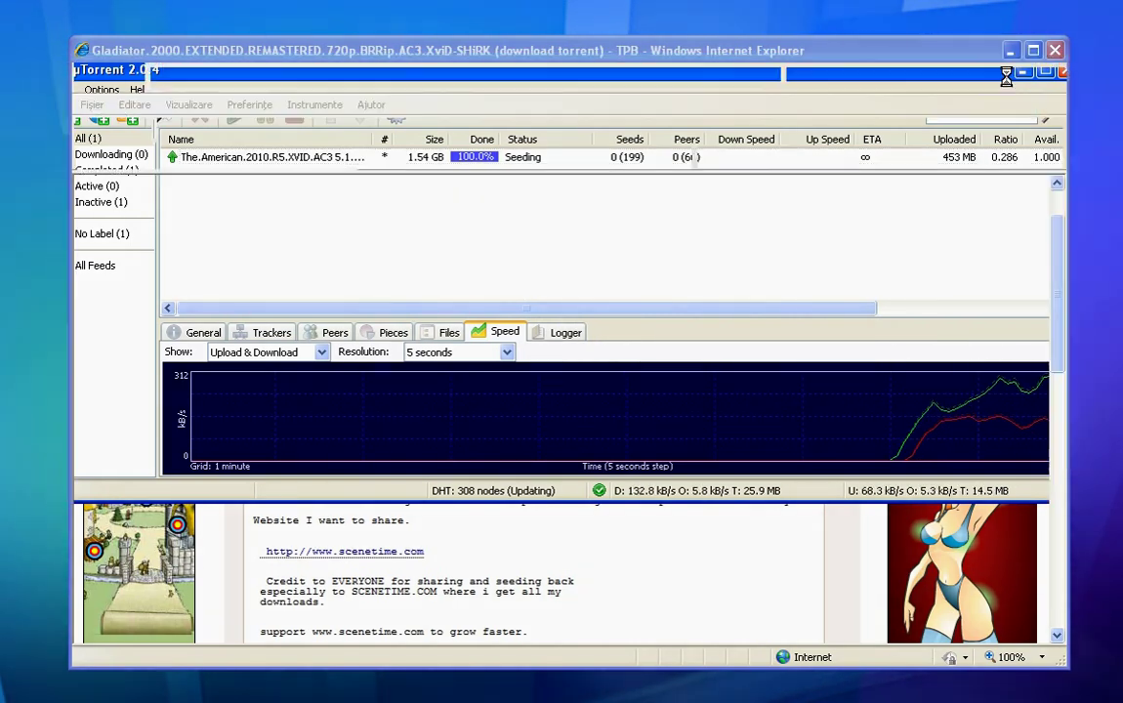
scroll(532, 371, up, 2)
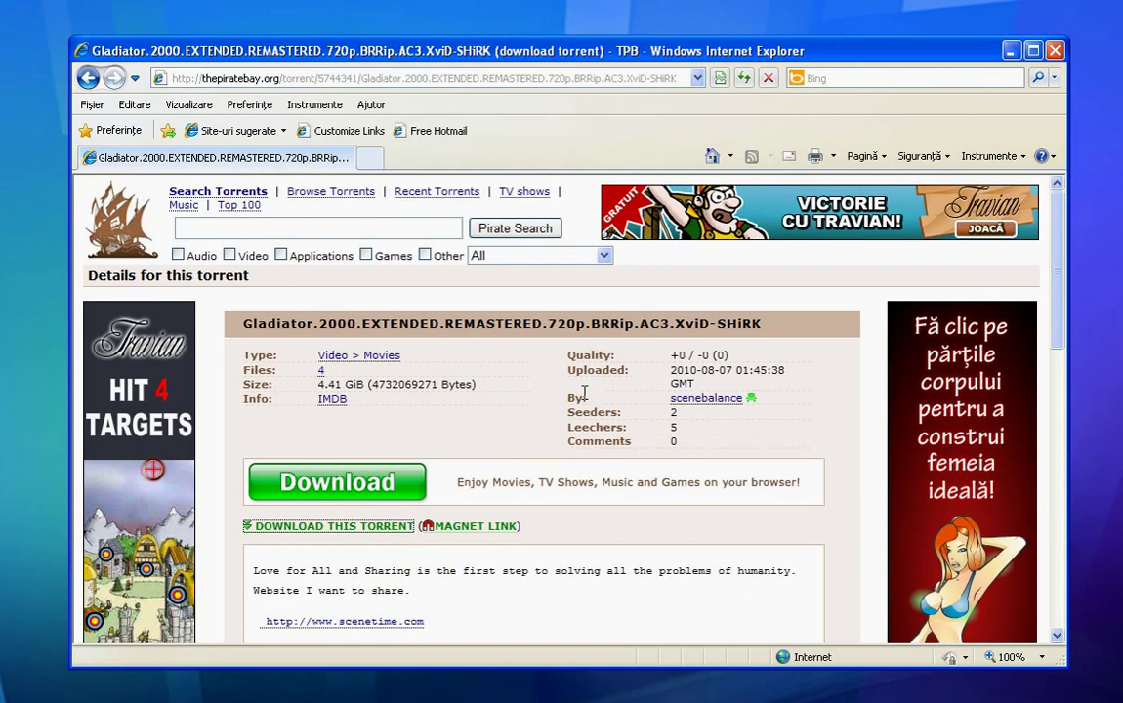
click(177, 255)
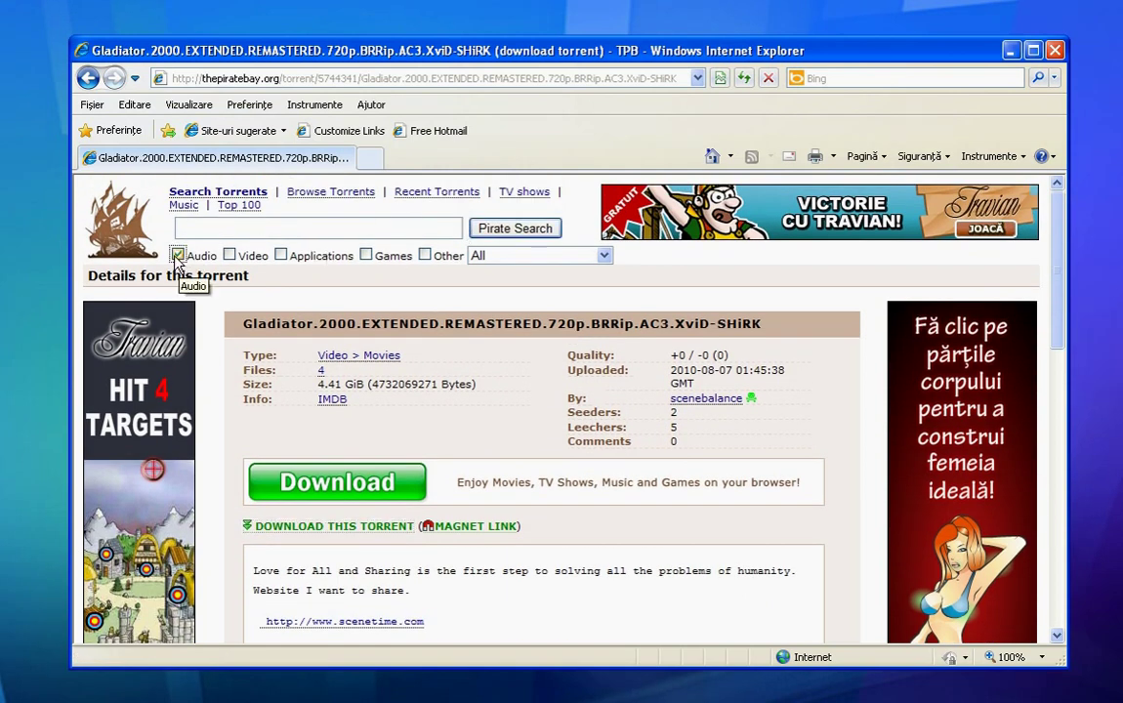
click(518, 233)
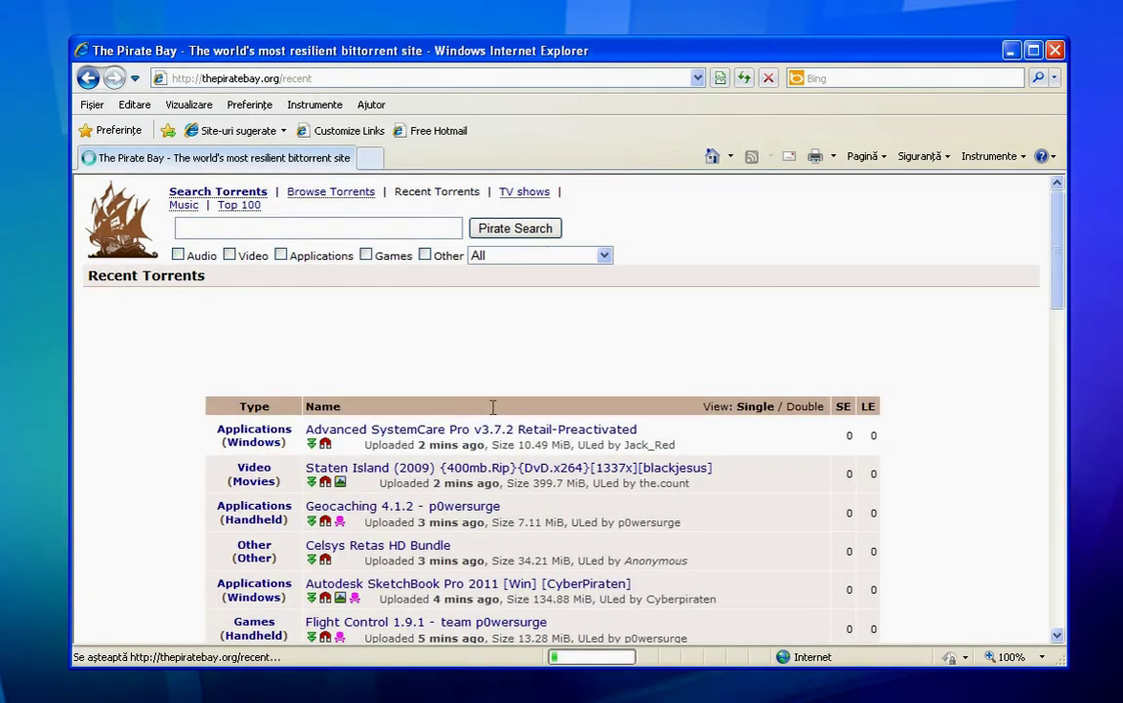
Examine the recent torrents list for its upload types, names, ages and sizes, and return to the site's search area.
scroll(744, 455, down, 4)
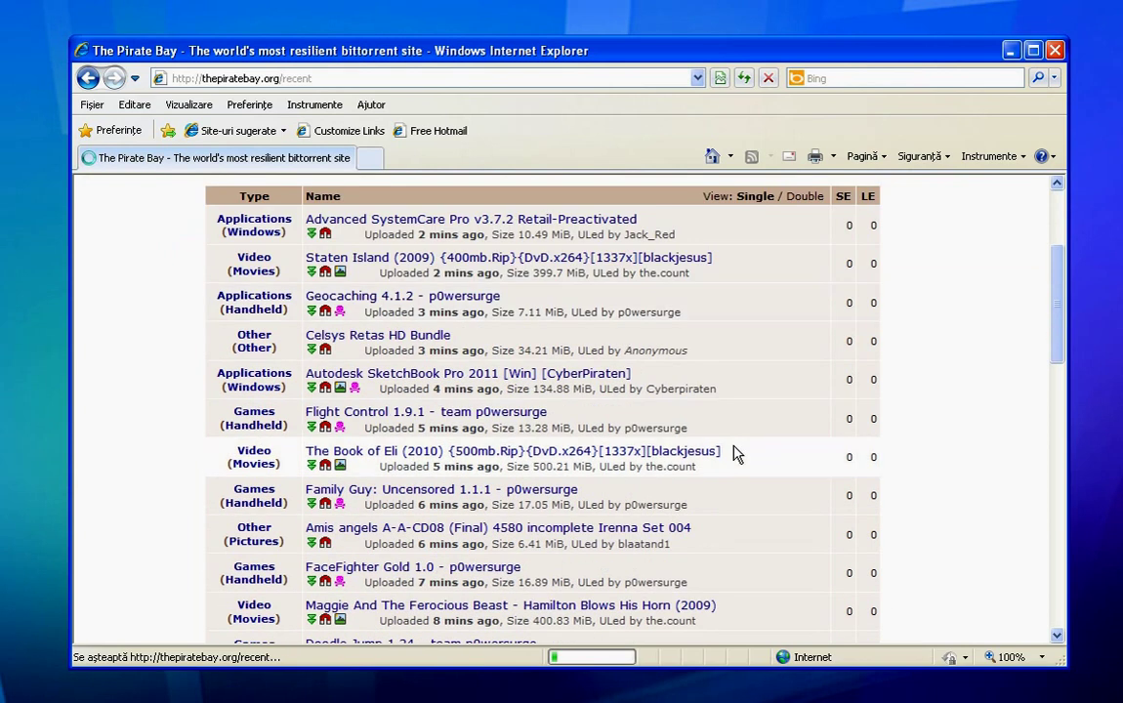
scroll(735, 451, down, 1)
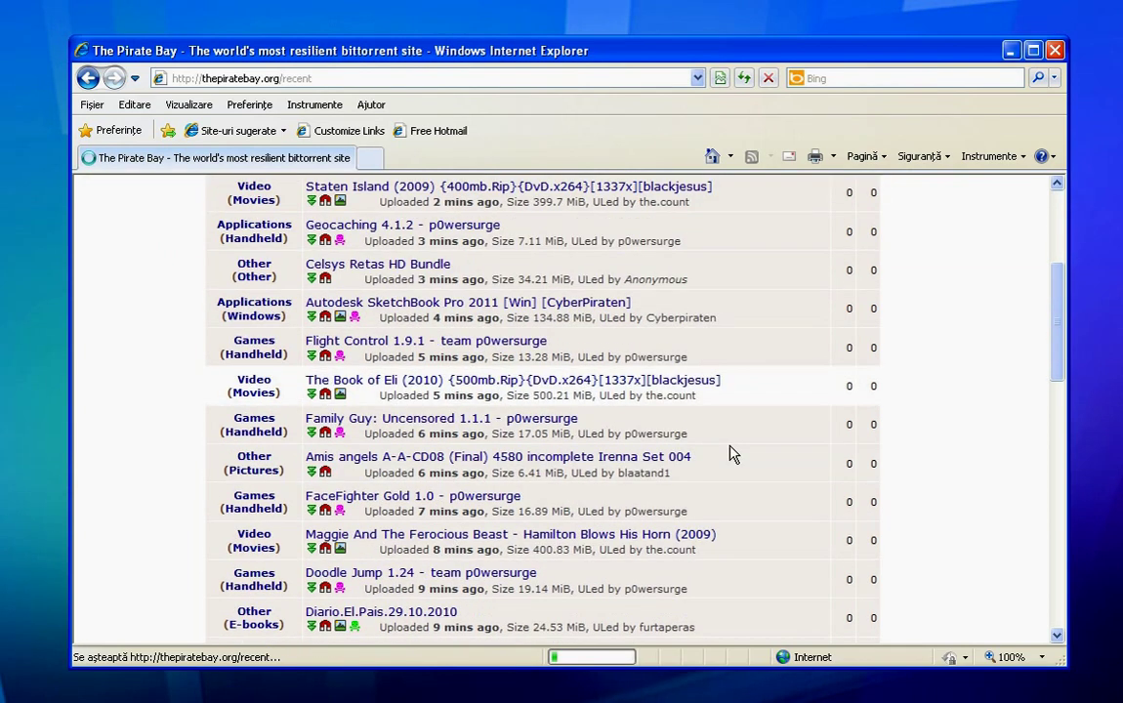
scroll(733, 456, down, 2)
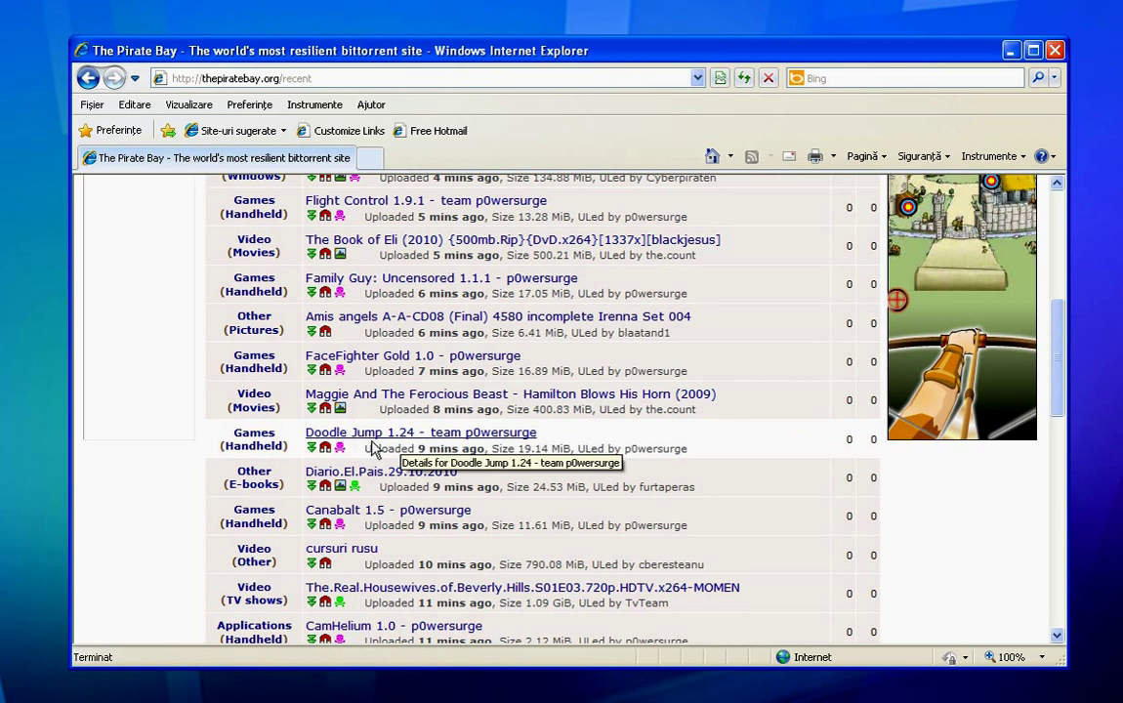
scroll(408, 456, down, 6)
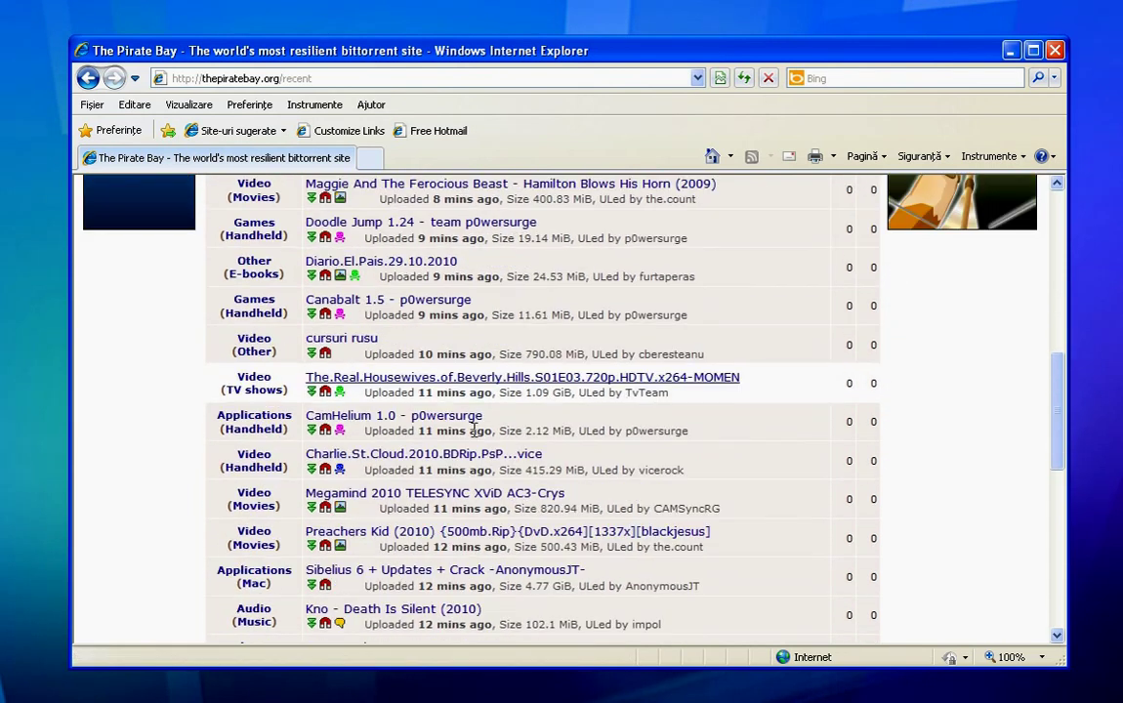
scroll(477, 439, down, 4)
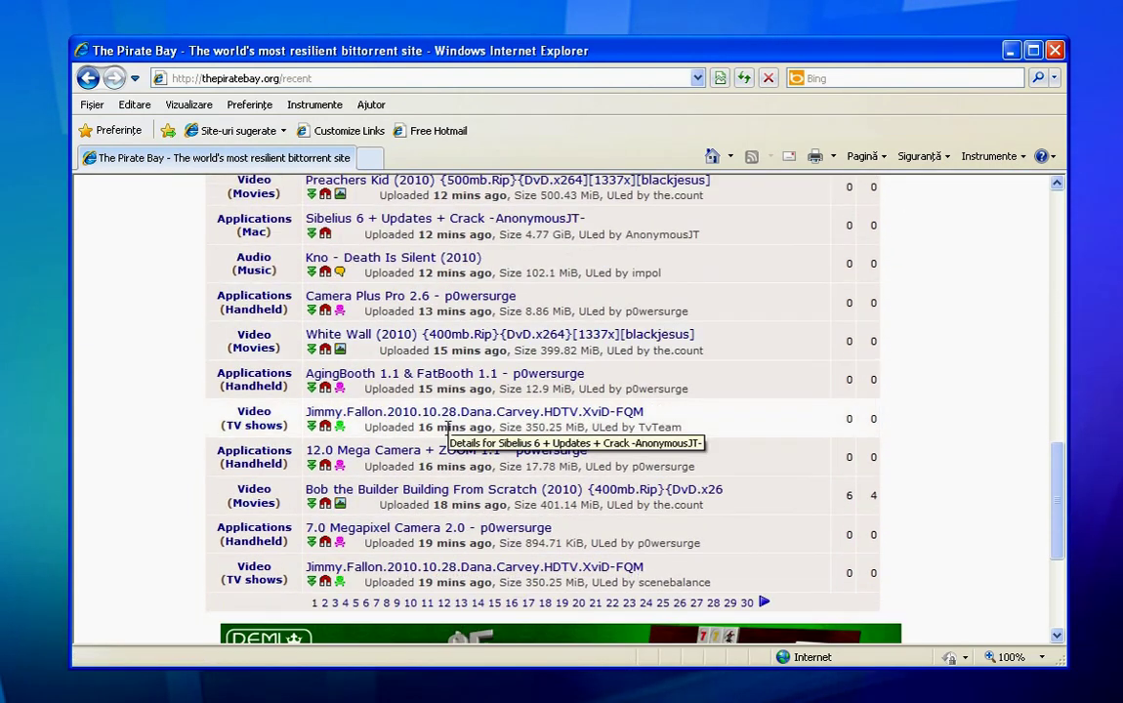
scroll(449, 430, up, 13)
scroll(448, 422, up, 4)
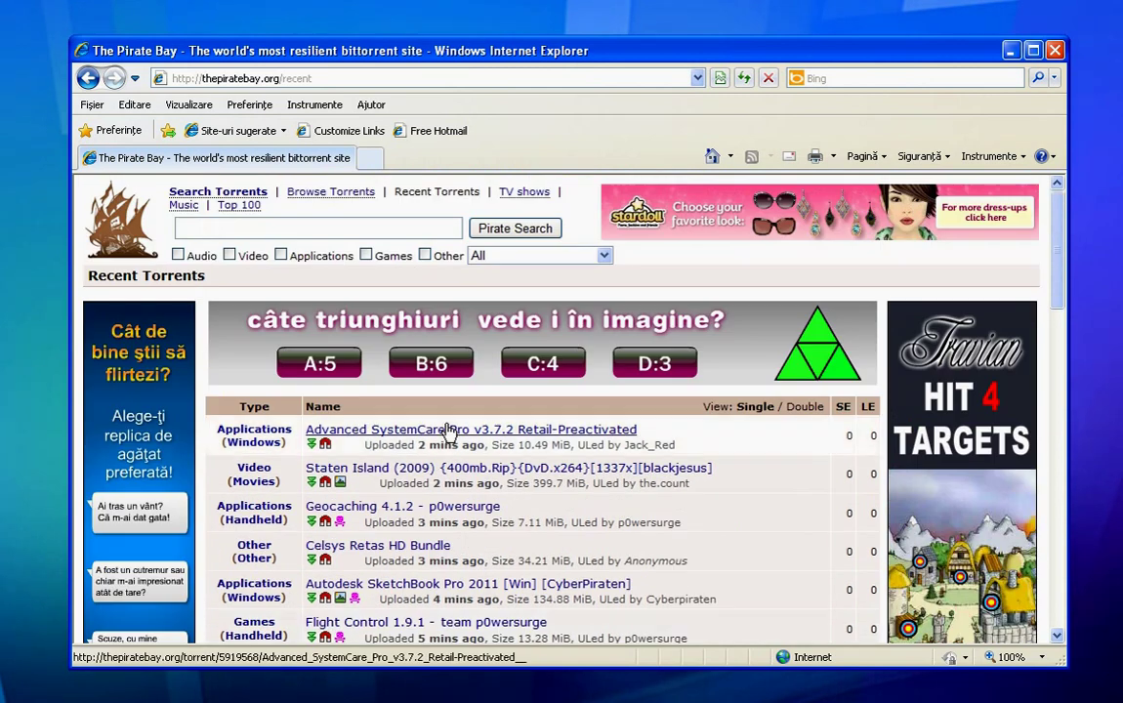
click(227, 229)
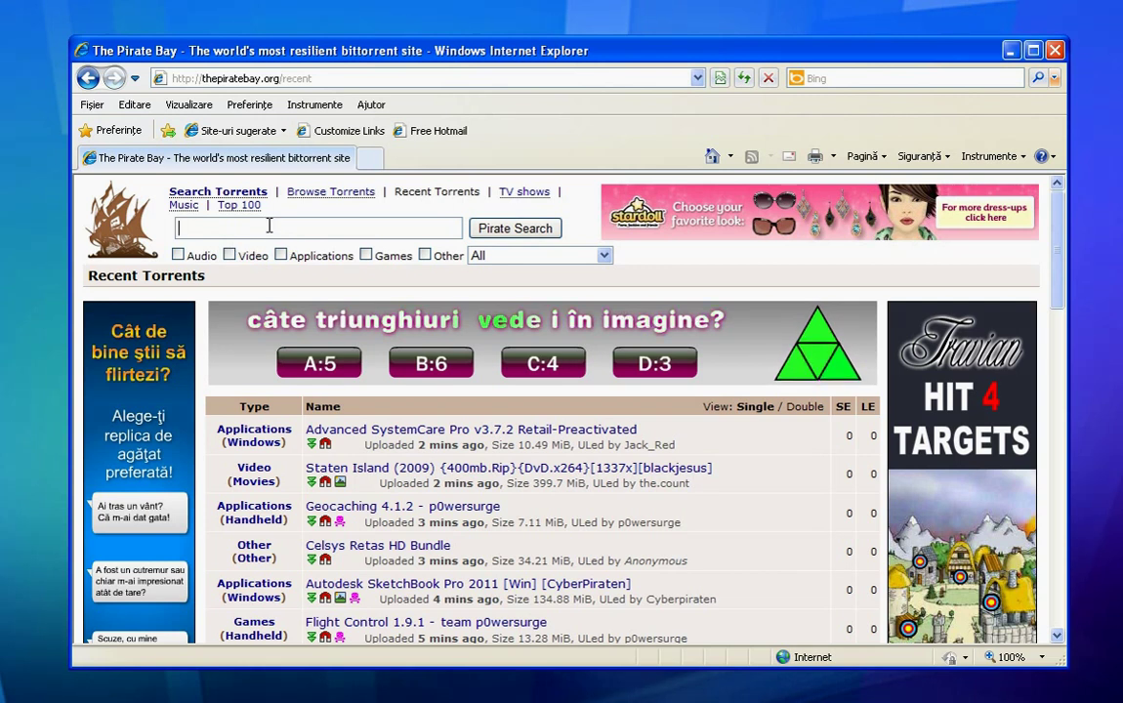
Open The Pirate Bay's Music section and look over the alphabetical genres and the decade categories.
click(181, 207)
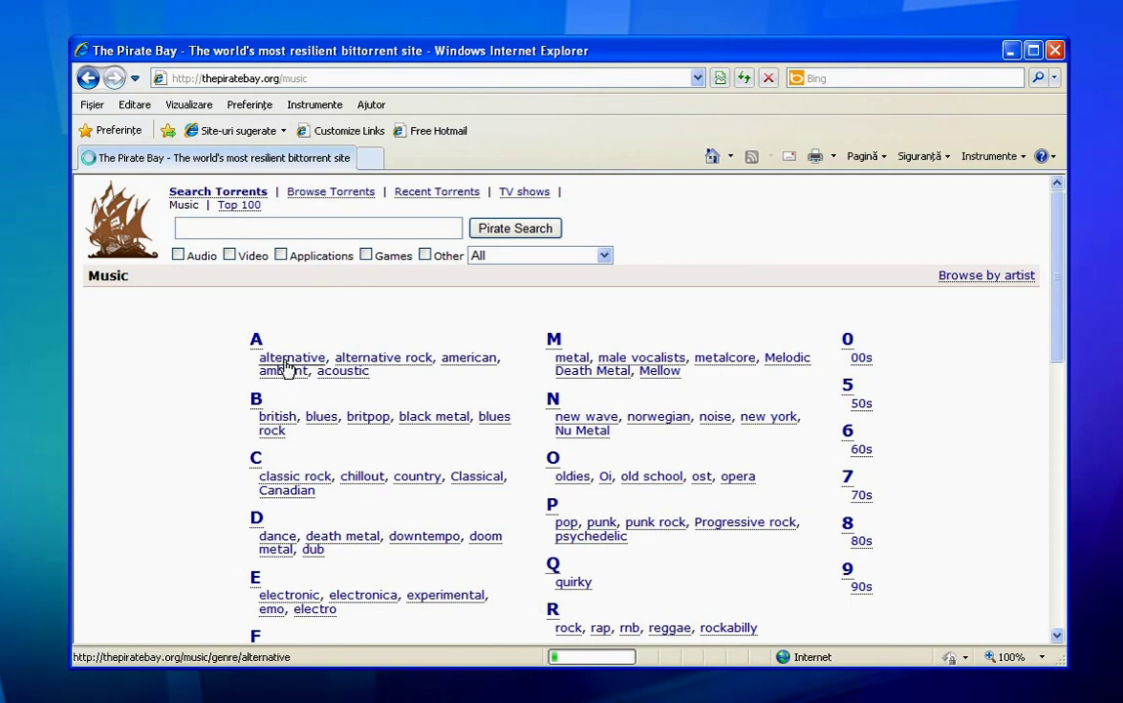
scroll(439, 455, down, 2)
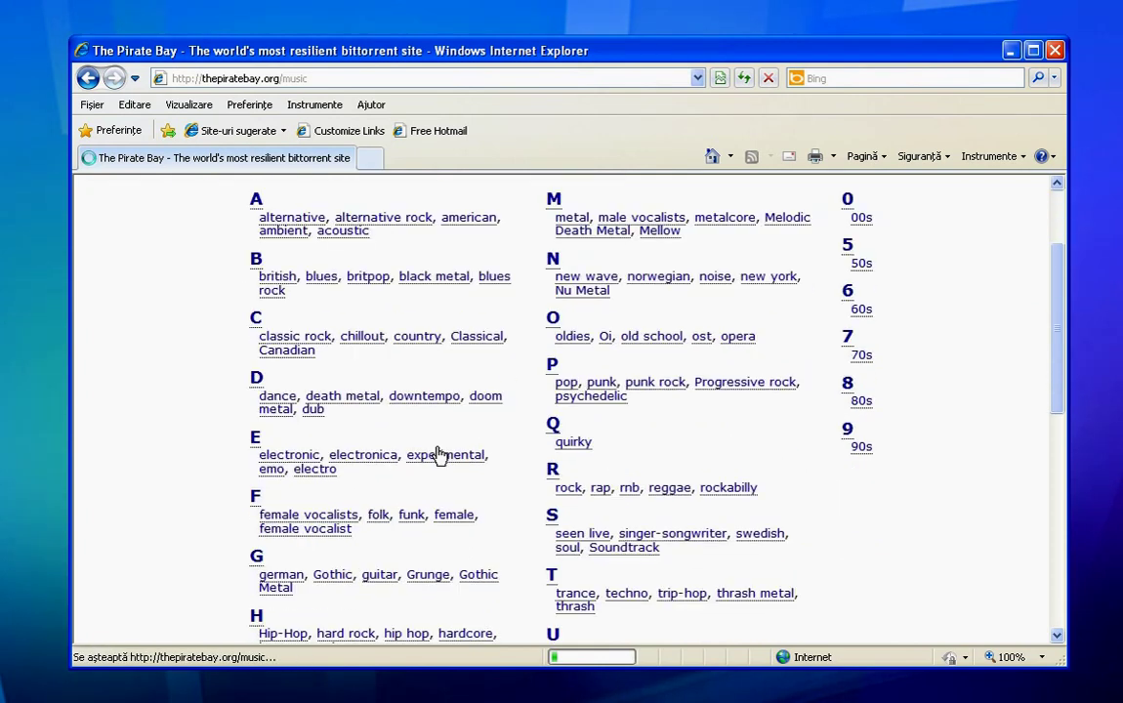
scroll(785, 291, up, 1)
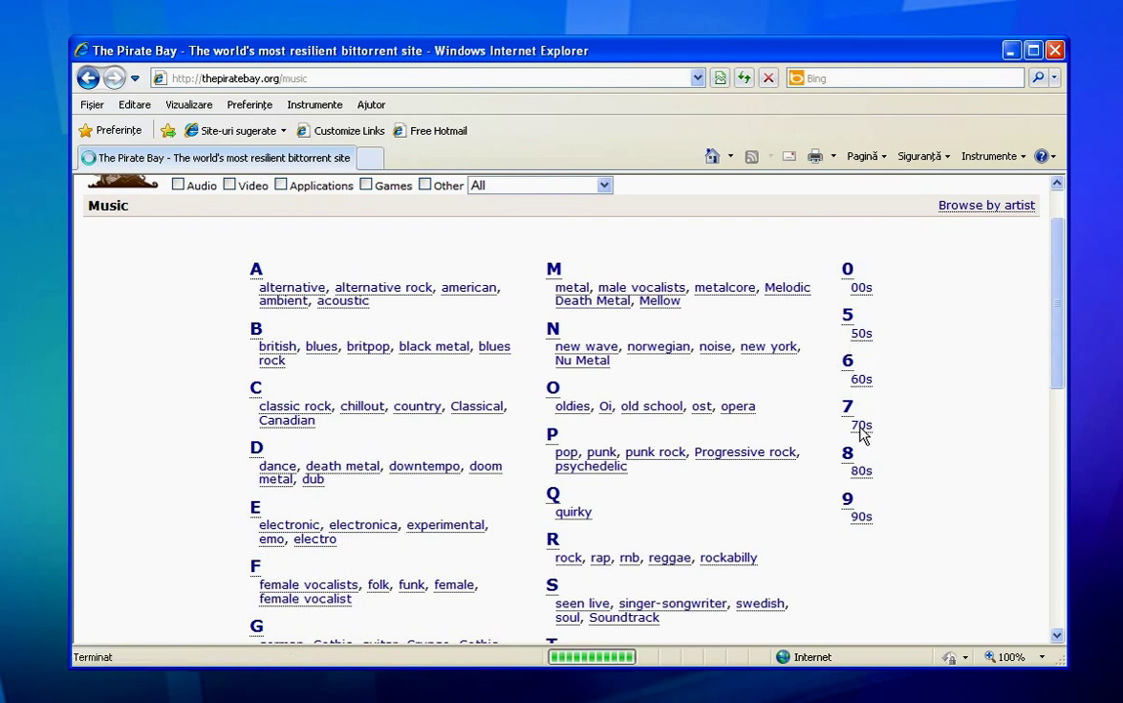
scroll(636, 472, down, 1)
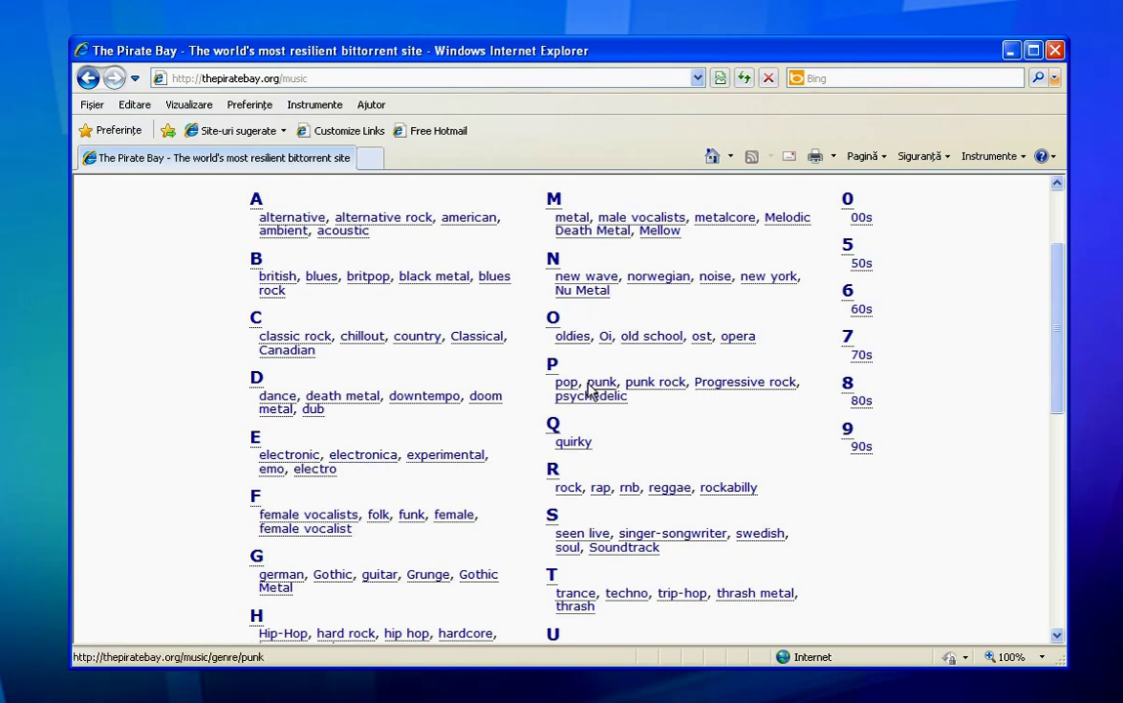
scroll(532, 390, down, 4)
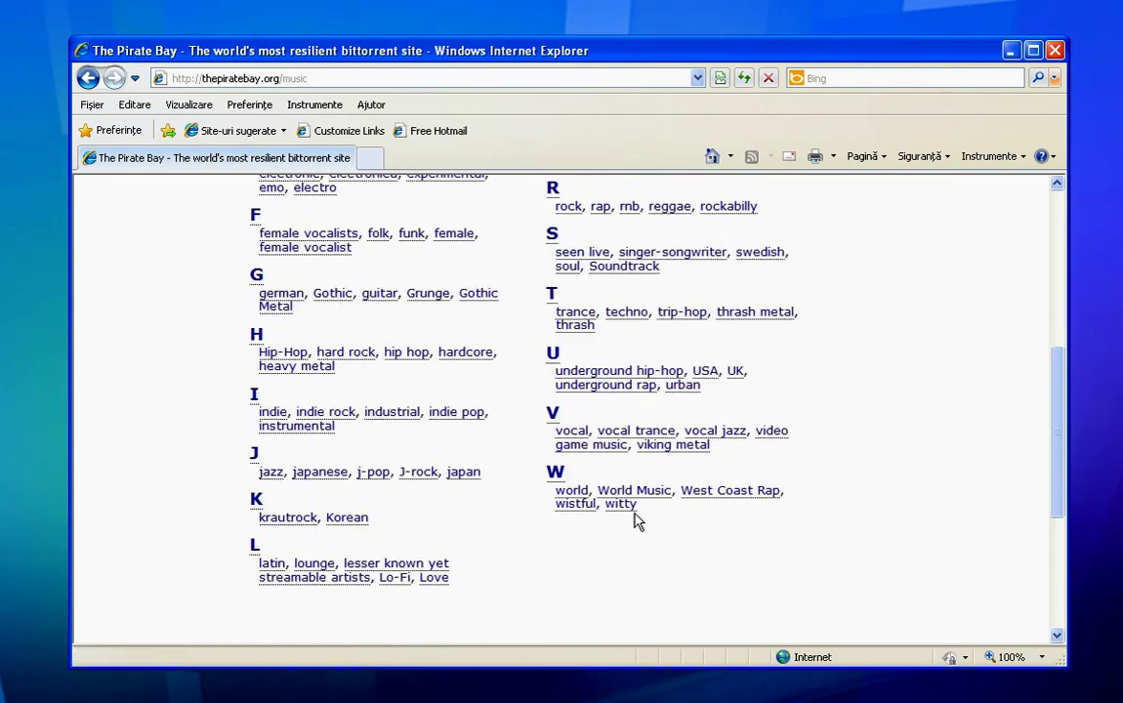
scroll(863, 449, up, 5)
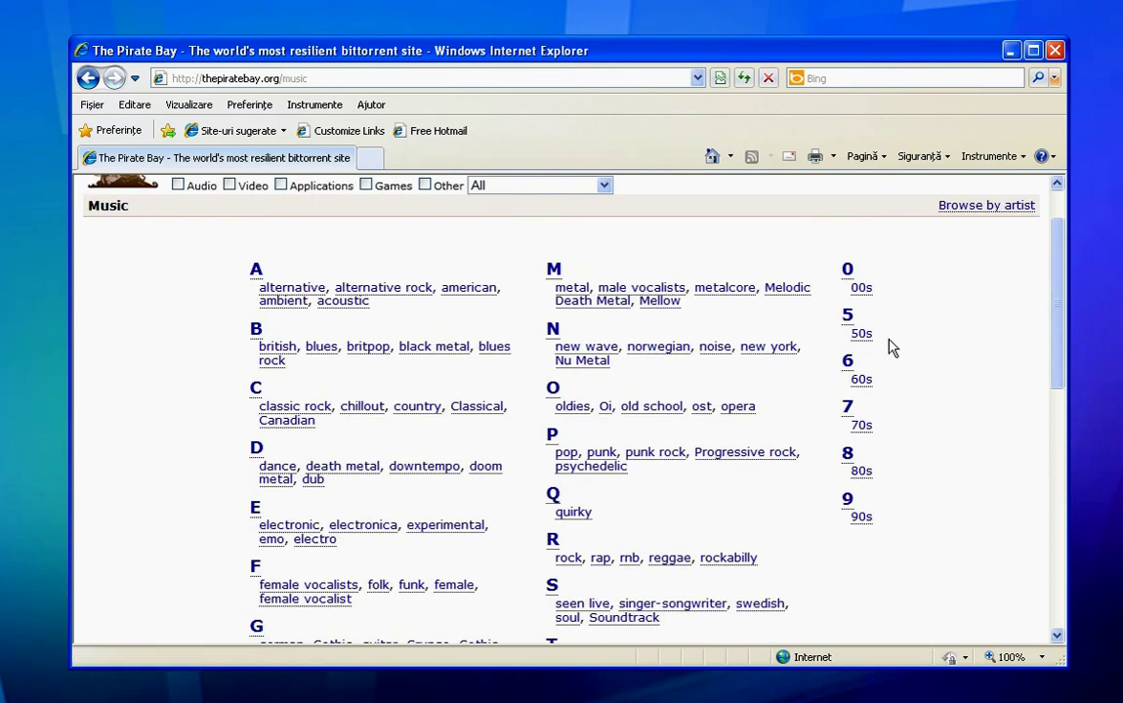
Open the 60s music category and look through its alphabetical list of artists.
click(861, 380)
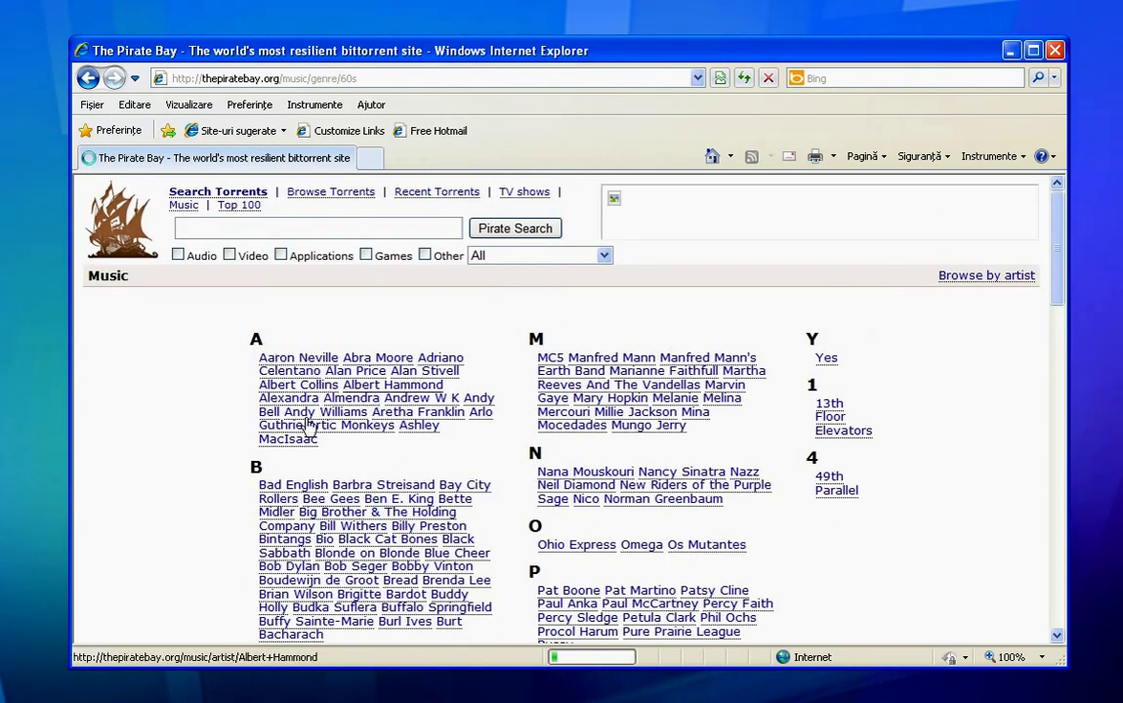
scroll(330, 403, down, 3)
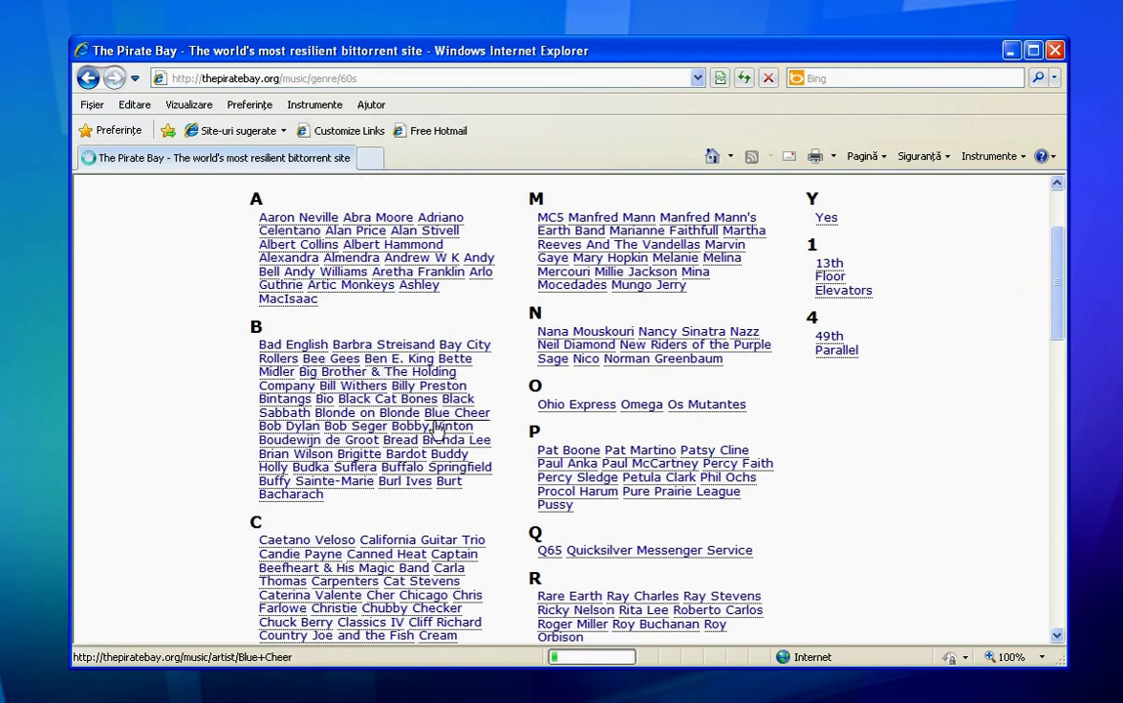
scroll(420, 401, down, 5)
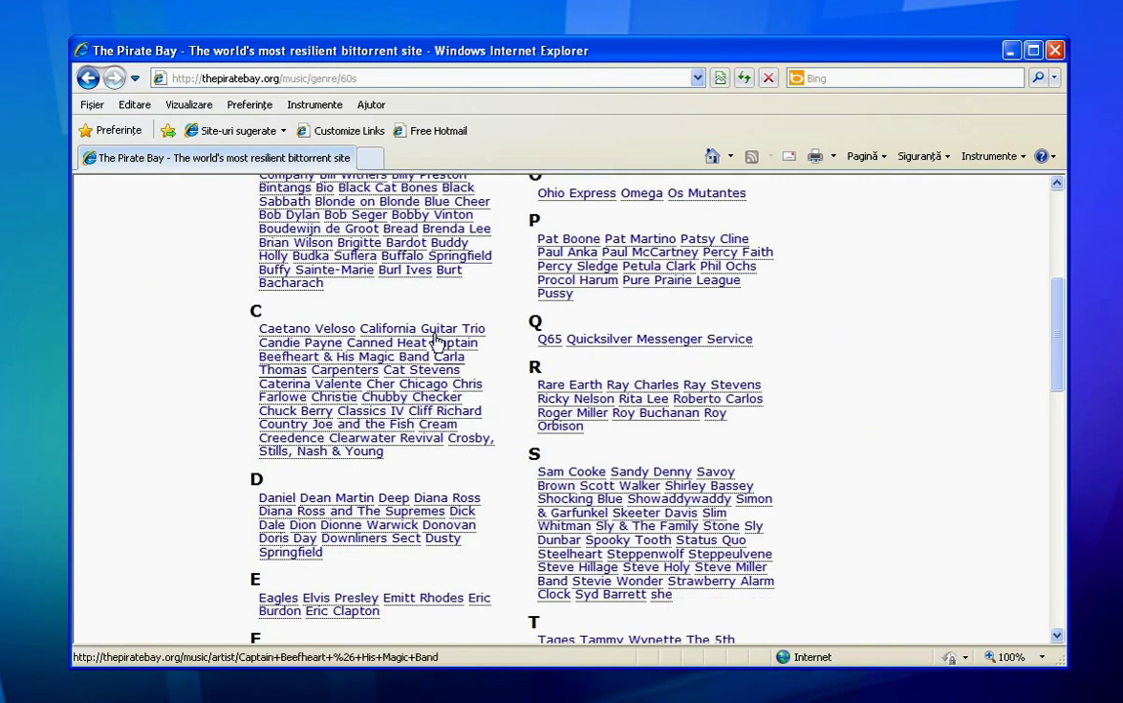
scroll(432, 351, down, 2)
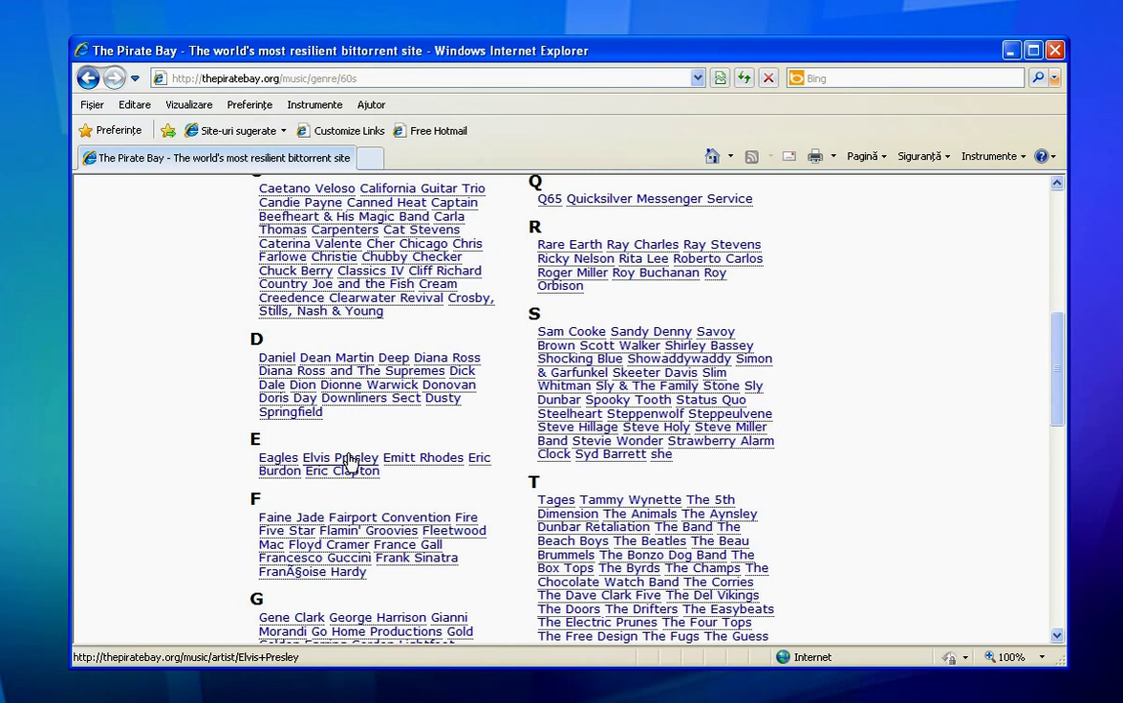
scroll(353, 459, down, 3)
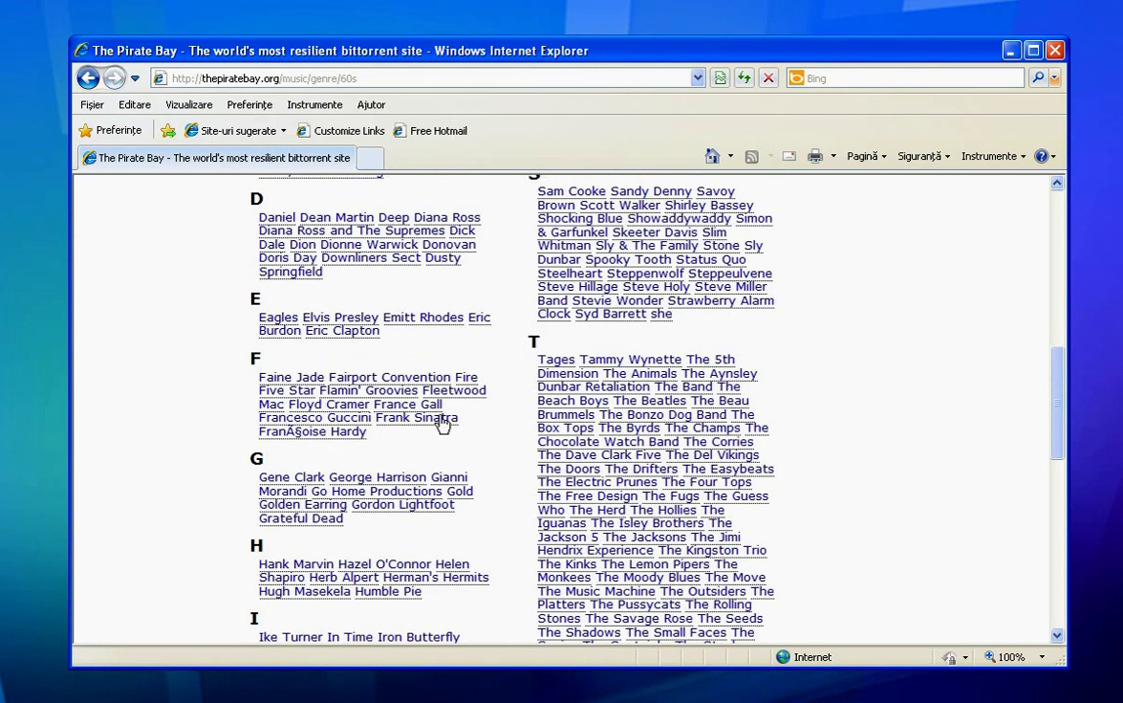
scroll(640, 469, down, 1)
scroll(637, 457, down, 2)
scroll(400, 457, down, 2)
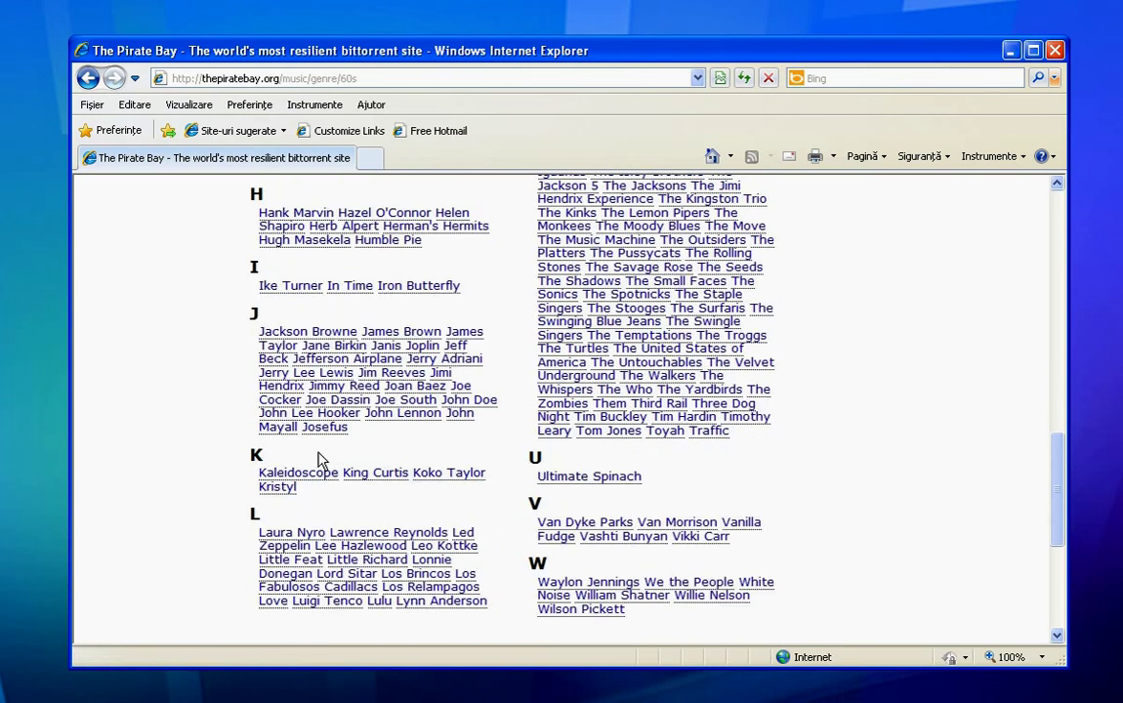
scroll(341, 459, down, 1)
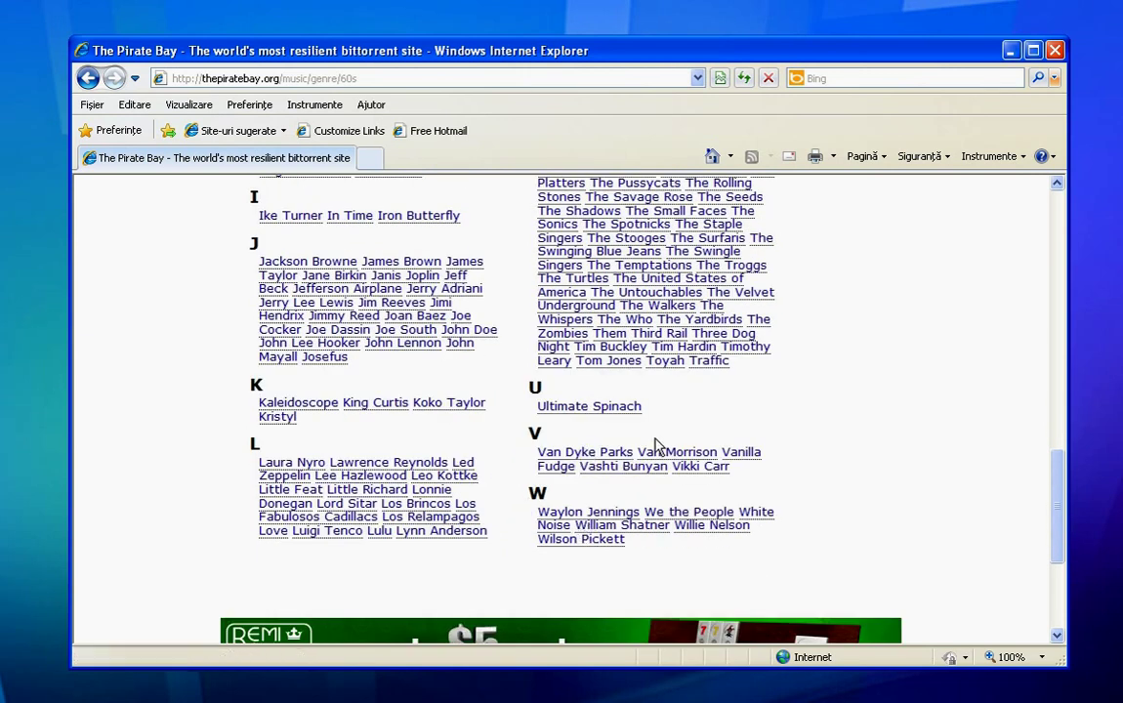
scroll(688, 439, up, 2)
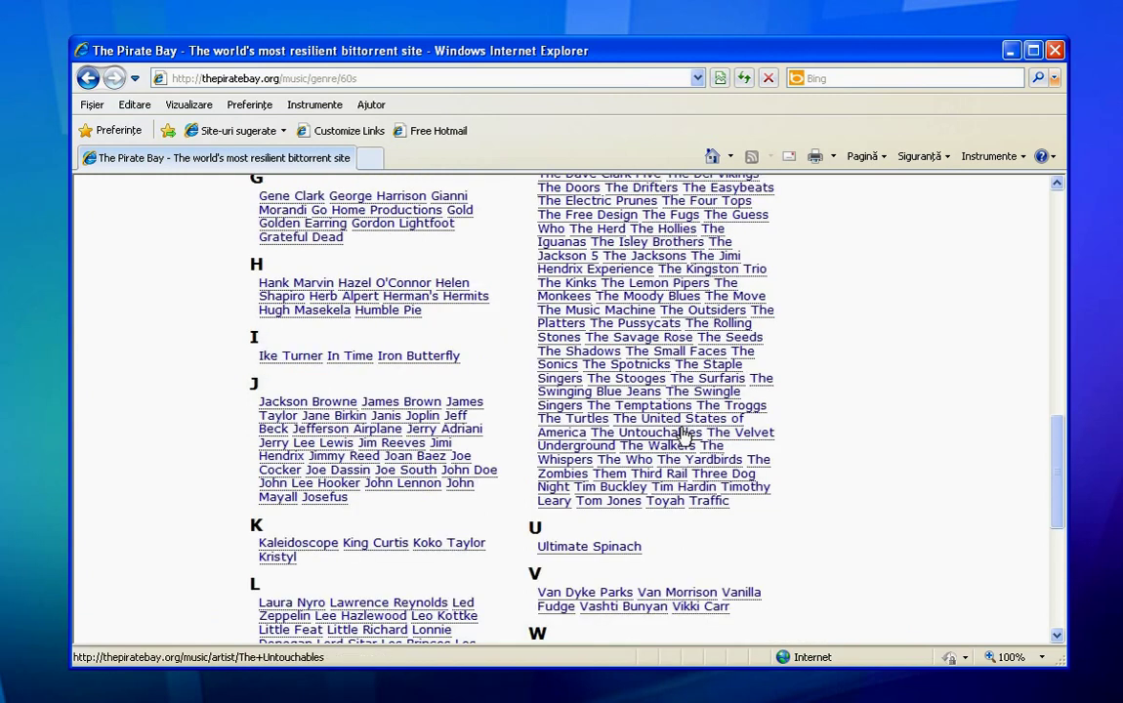
scroll(689, 435, up, 1)
scroll(684, 436, up, 2)
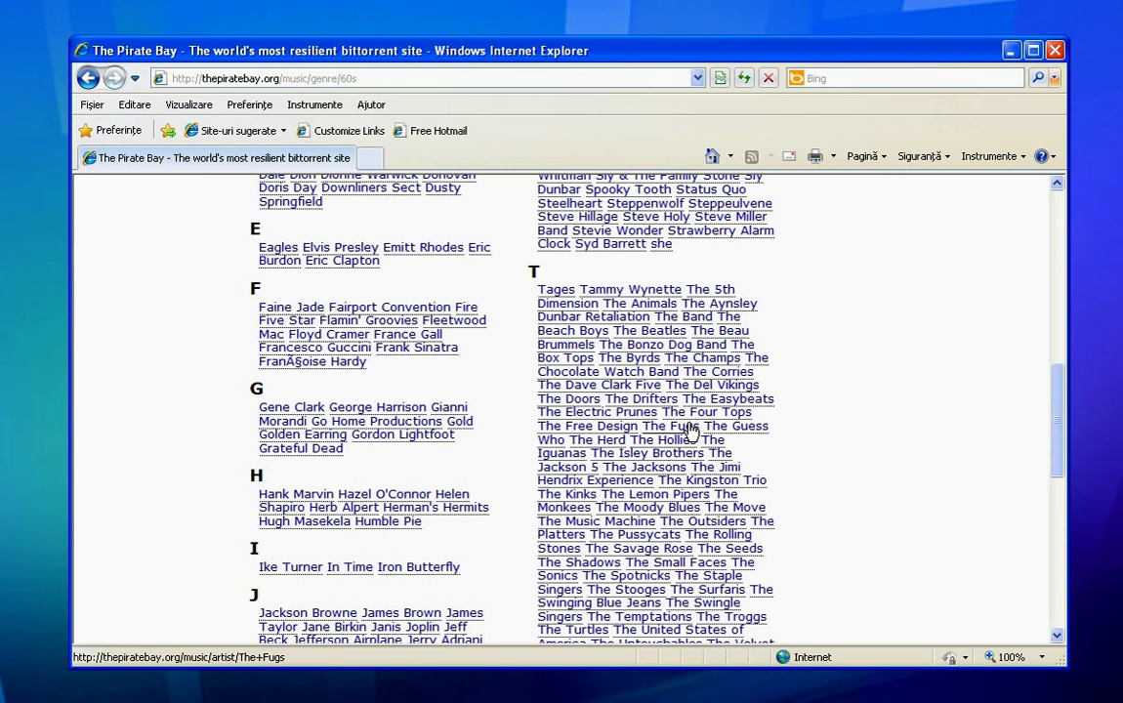
scroll(688, 429, up, 2)
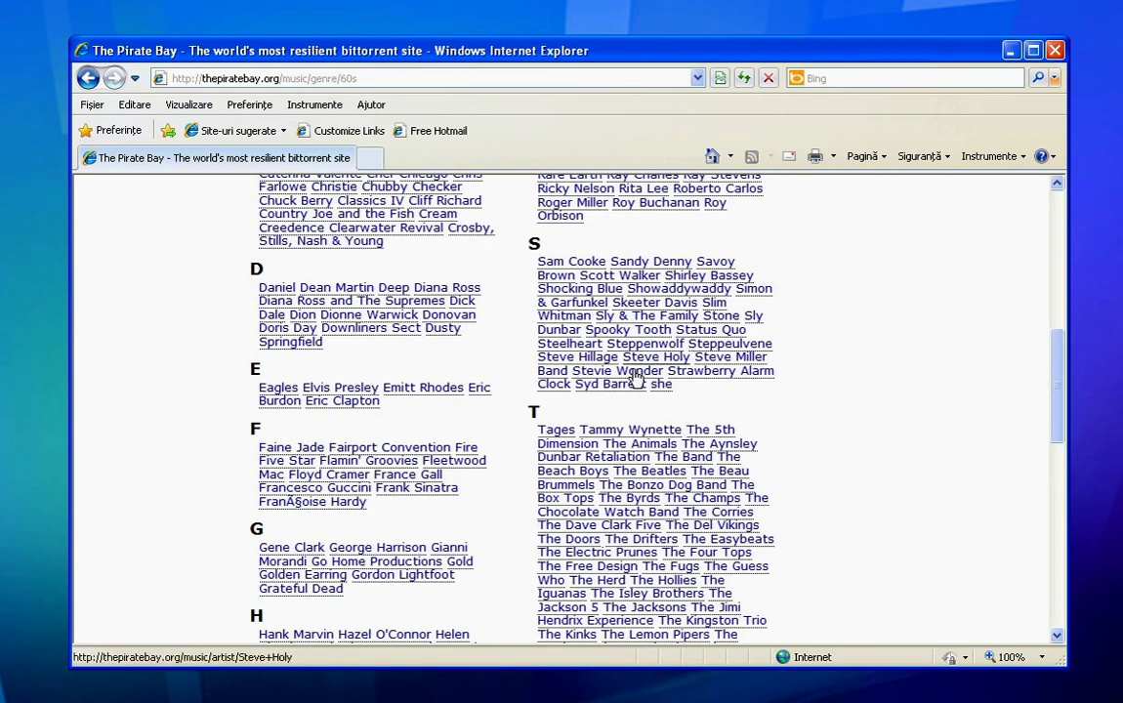
scroll(684, 386, up, 3)
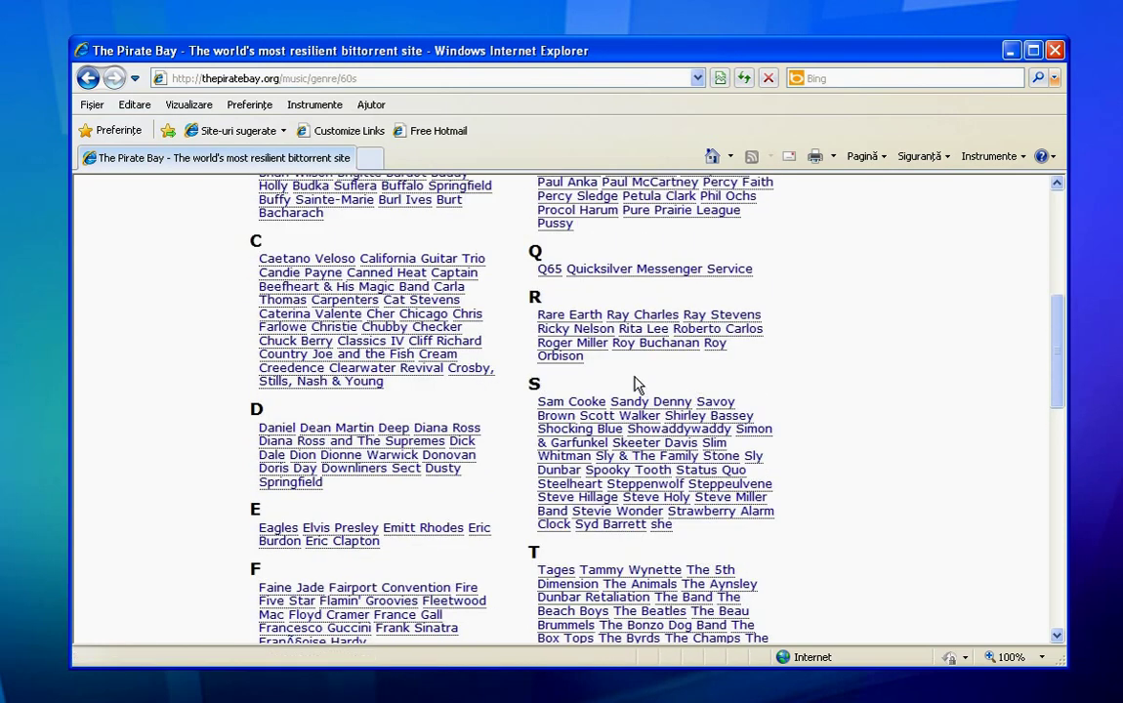
scroll(635, 383, up, 1)
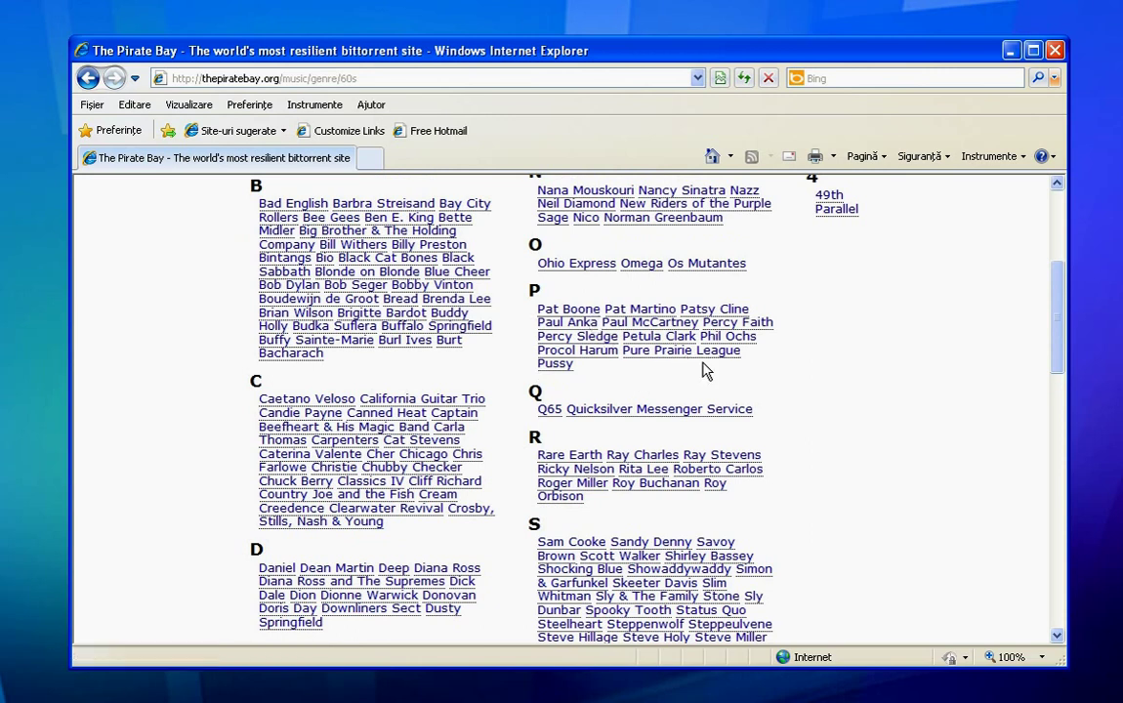
scroll(698, 369, up, 2)
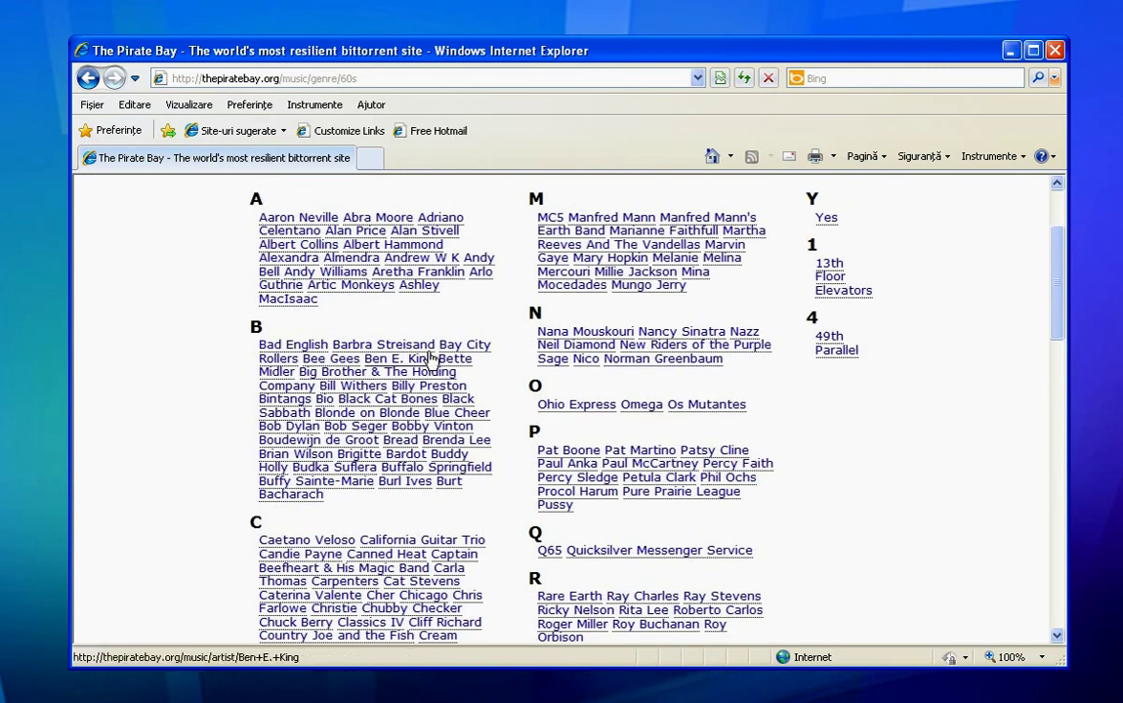
scroll(430, 363, down, 2)
scroll(384, 351, down, 2)
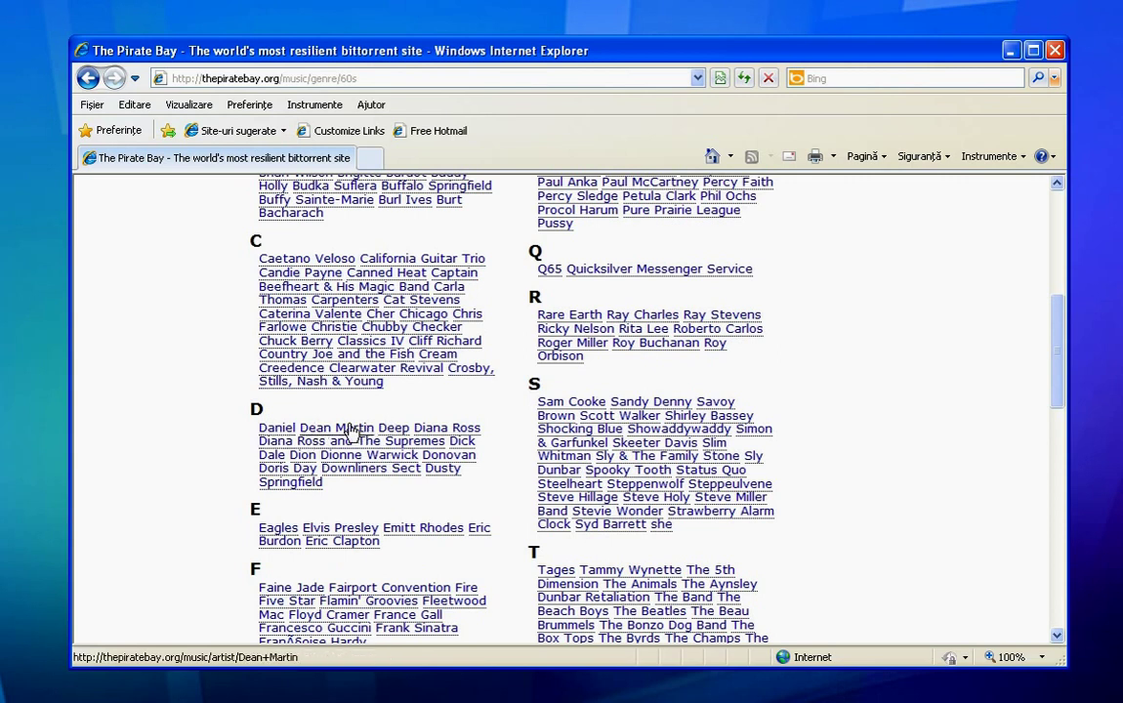
scroll(385, 494, down, 2)
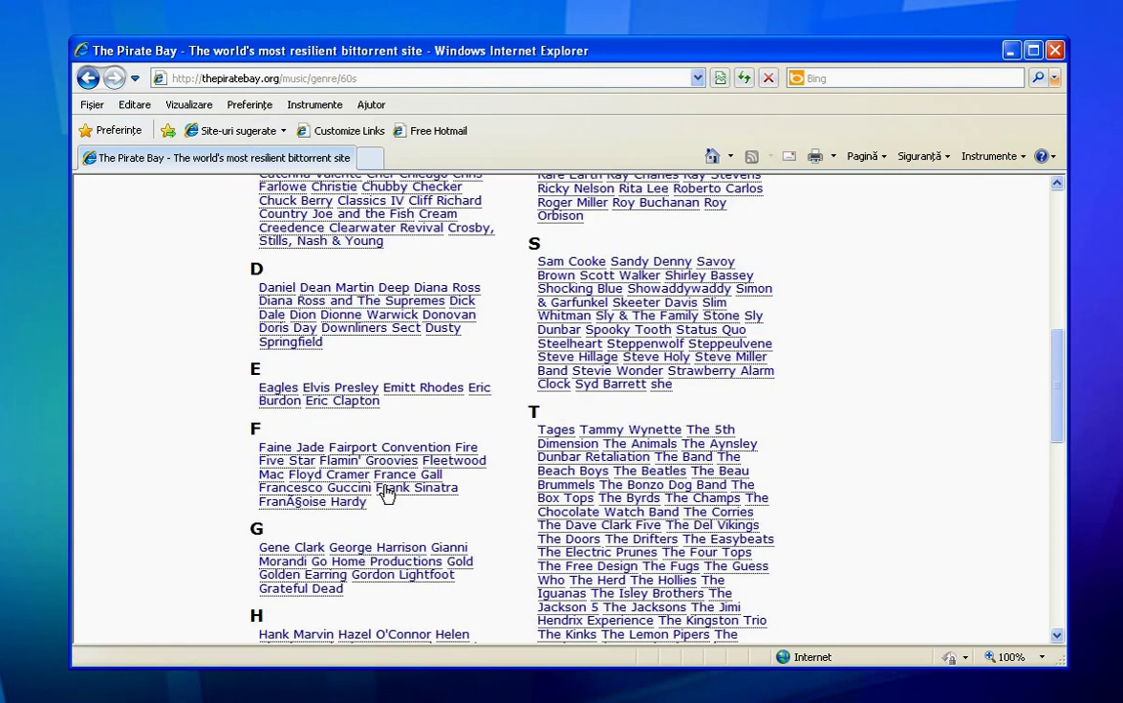
Open the Elvis Presley artist page from the 60s list and examine the available music torrents.
click(349, 389)
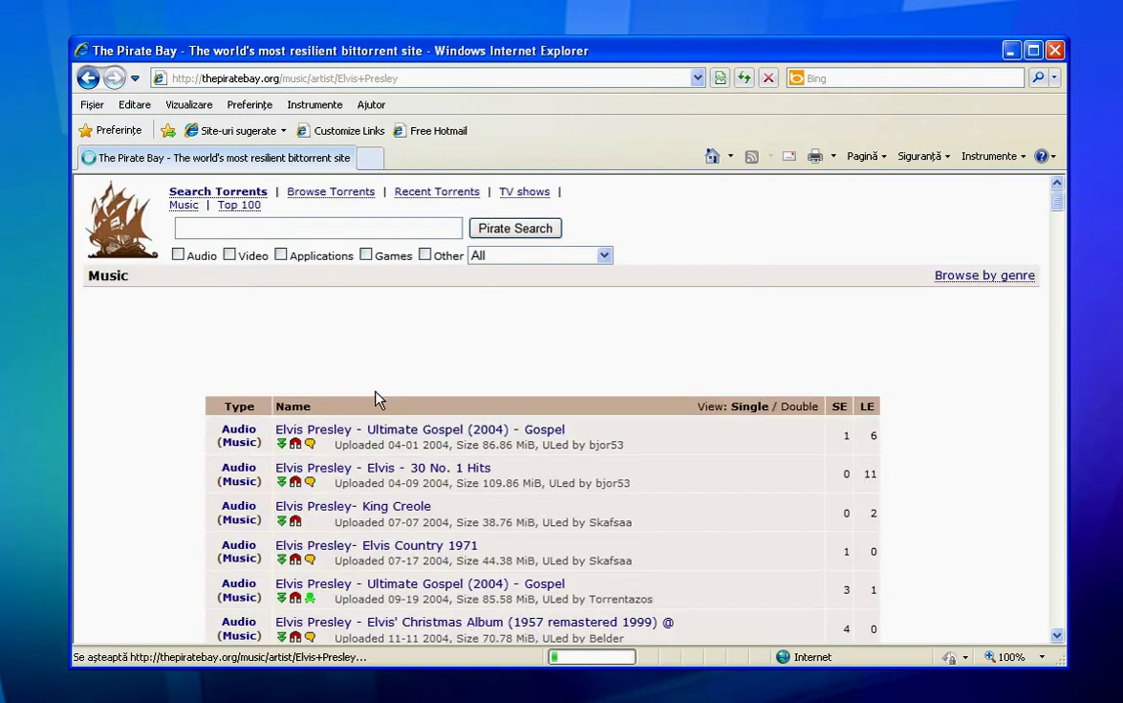
scroll(680, 501, down, 2)
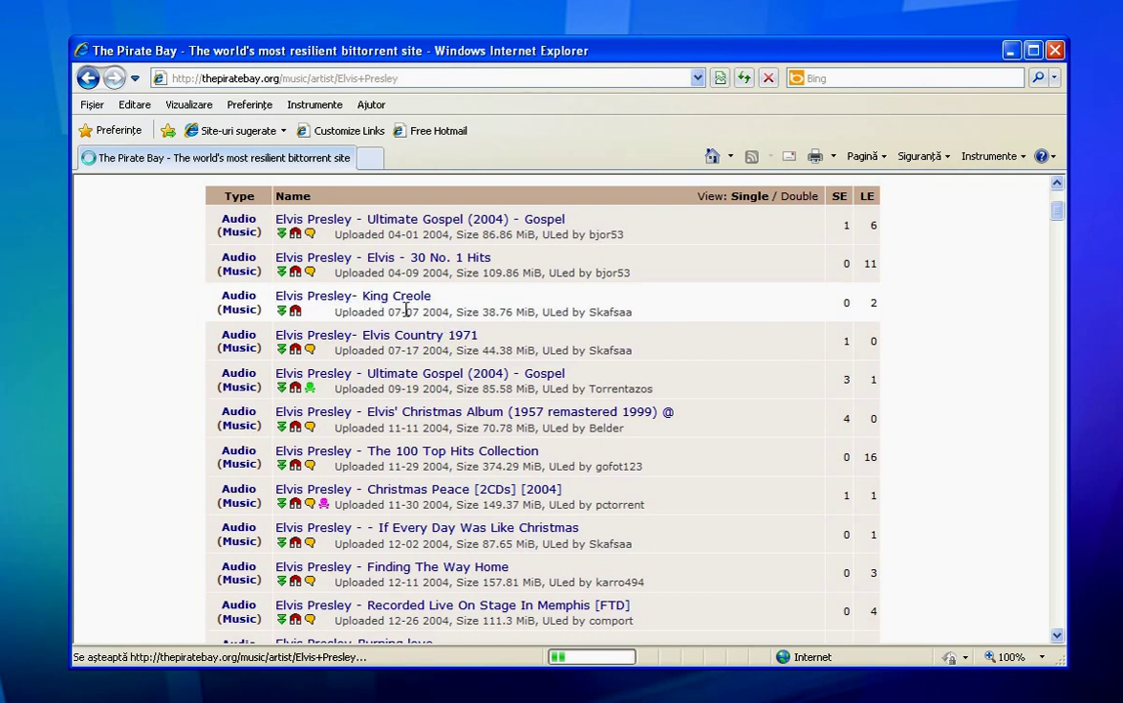
scroll(427, 236, down, 3)
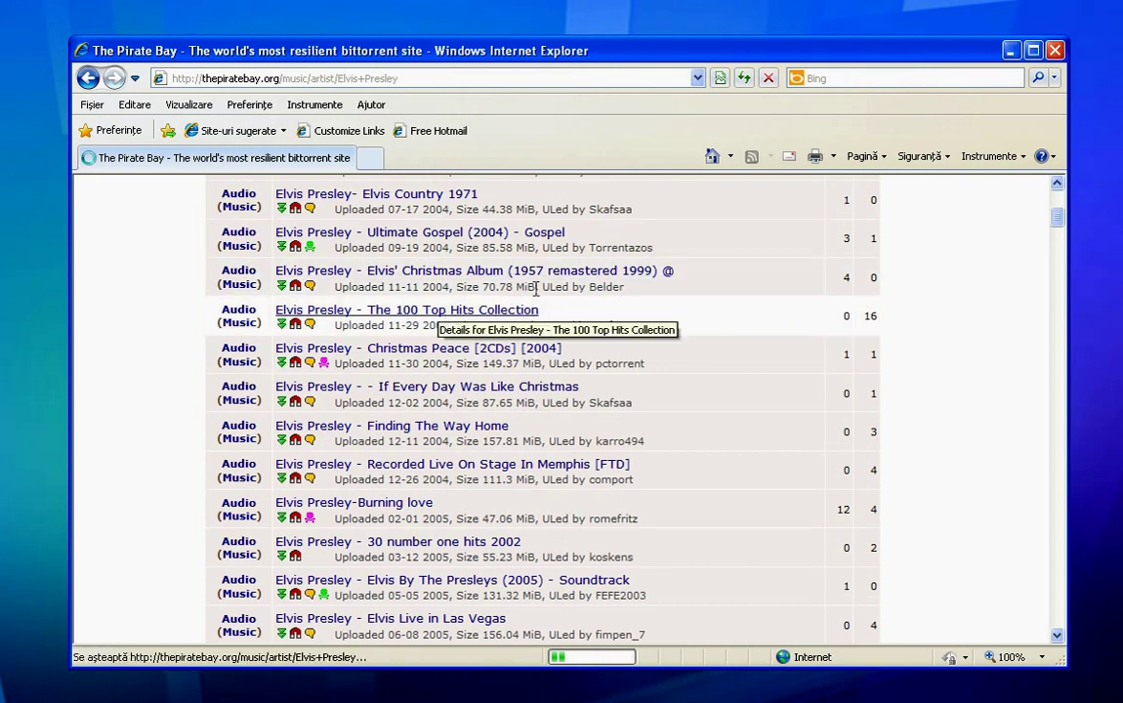
Open the details page of "Elvis Presley - Elvis' Christmas Album (1957 remastered 1999)" and read its description and track list.
scroll(552, 306, up, 3)
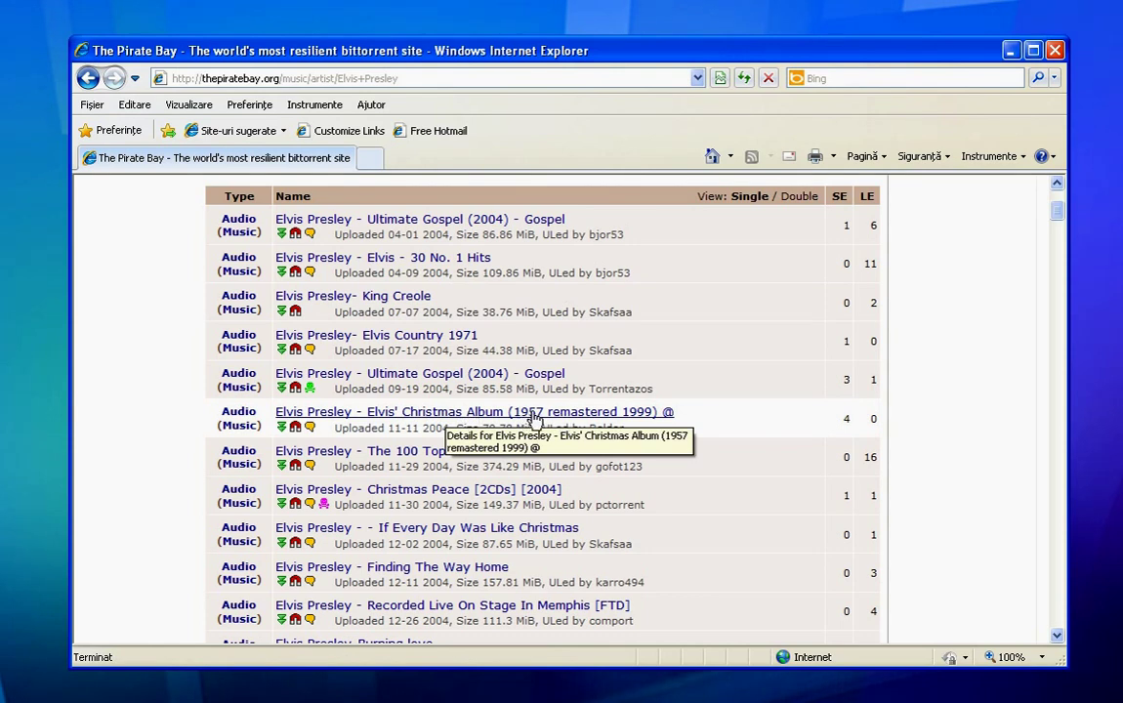
click(387, 414)
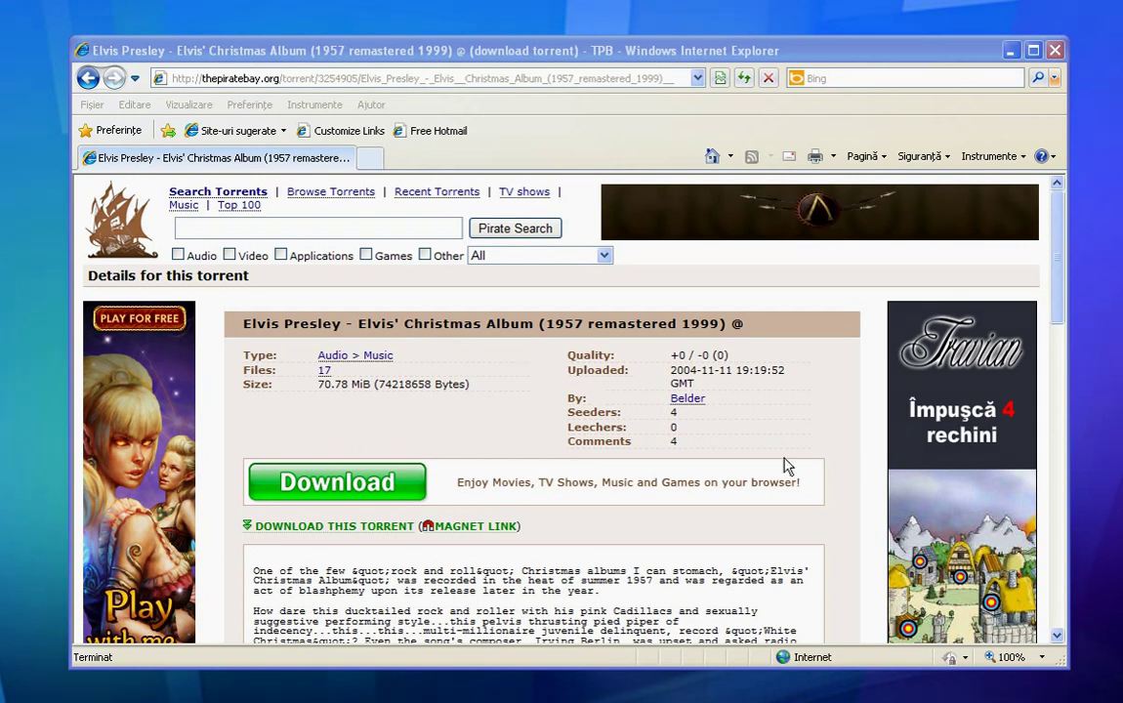
drag(1054, 275, 1053, 366)
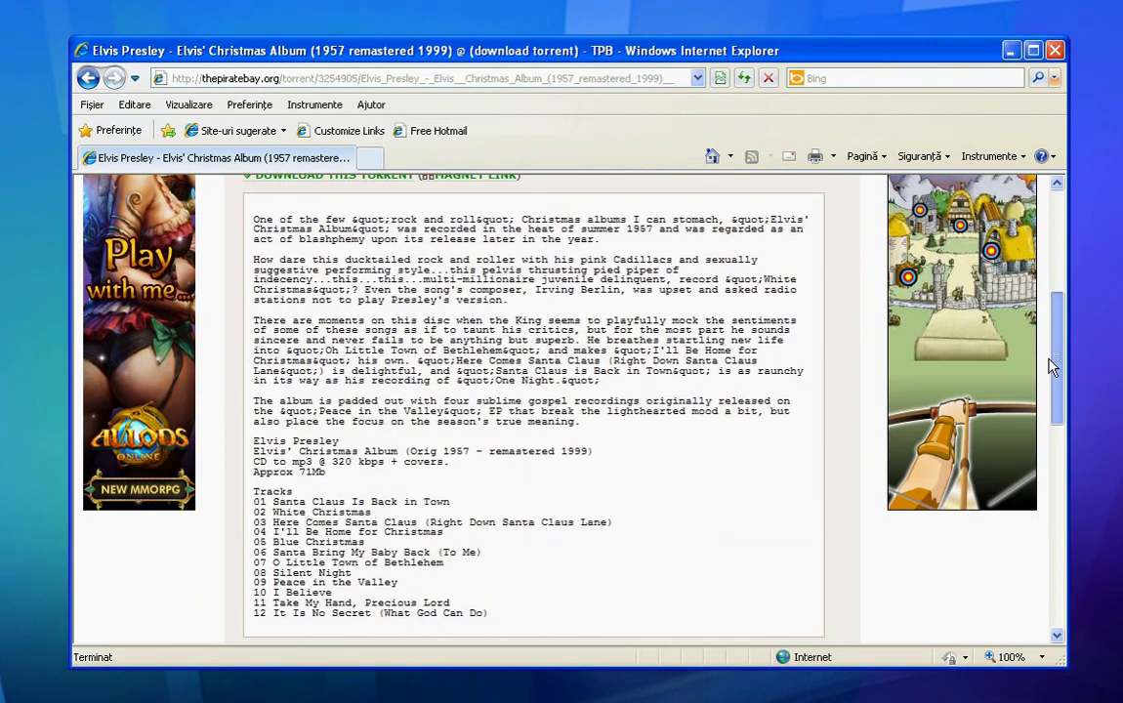
scroll(363, 379, down, 3)
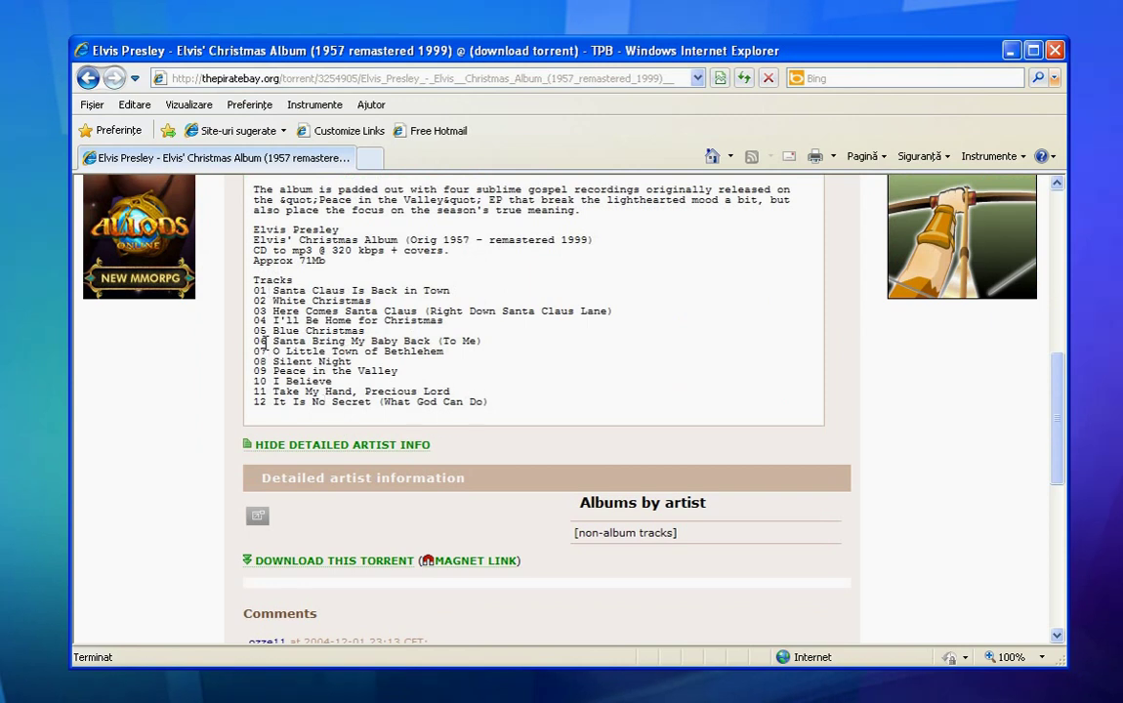
scroll(353, 358, up, 2)
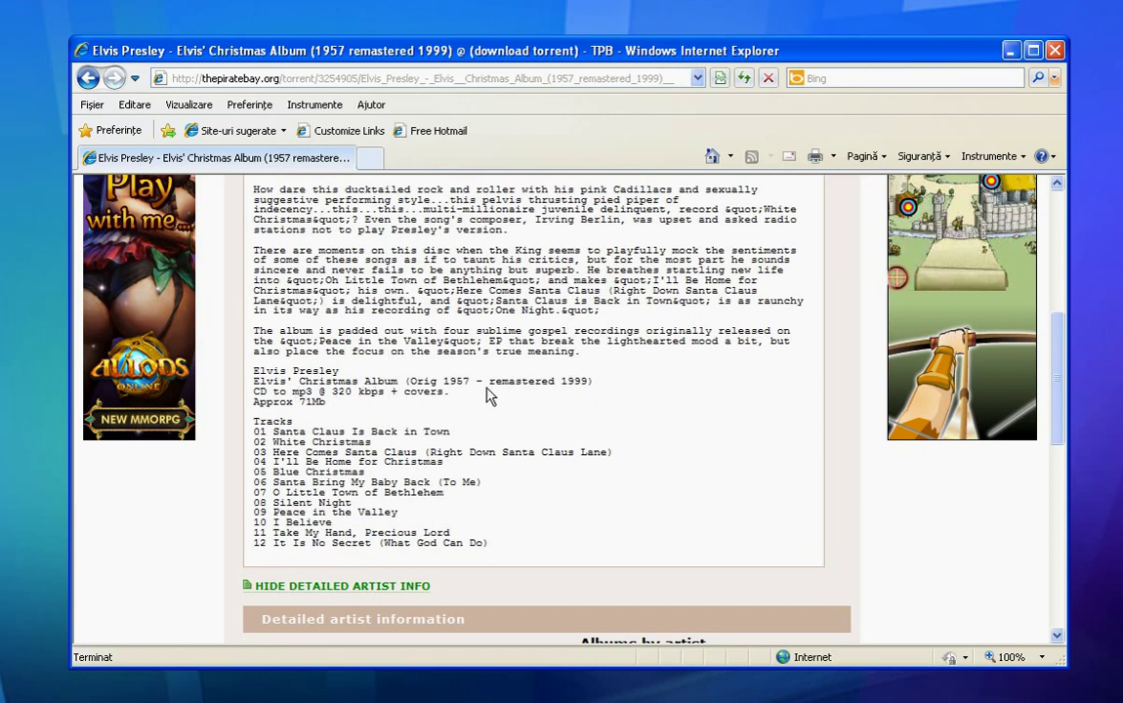
scroll(488, 396, up, 3)
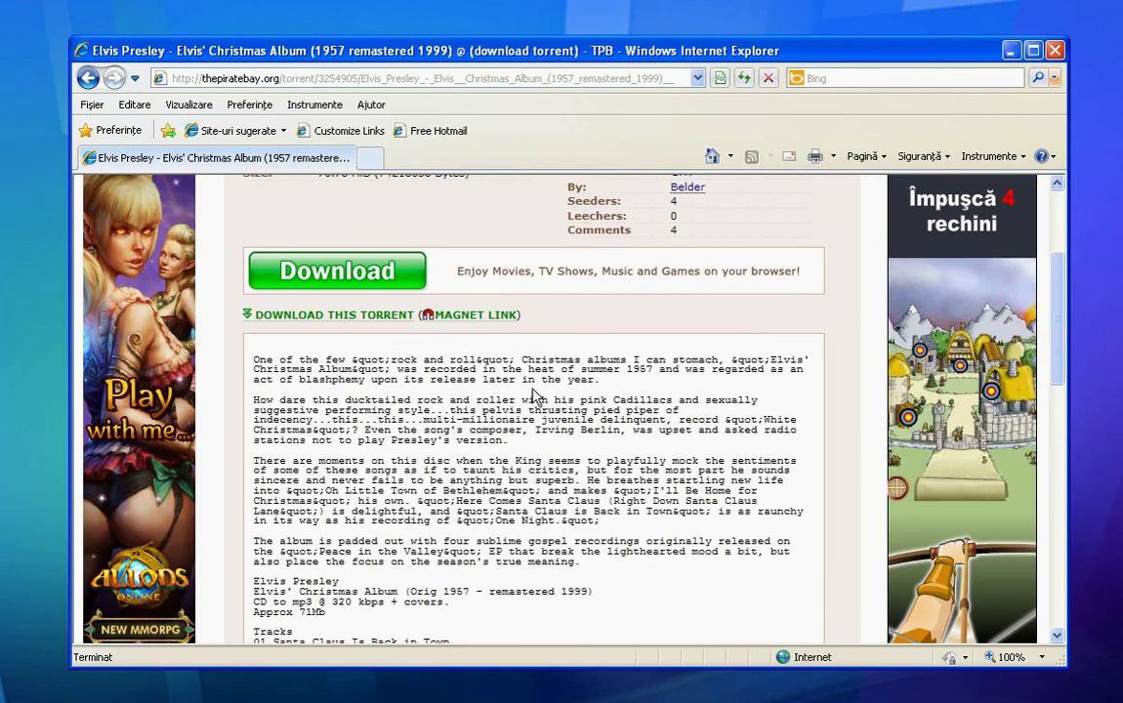
scroll(563, 383, up, 1)
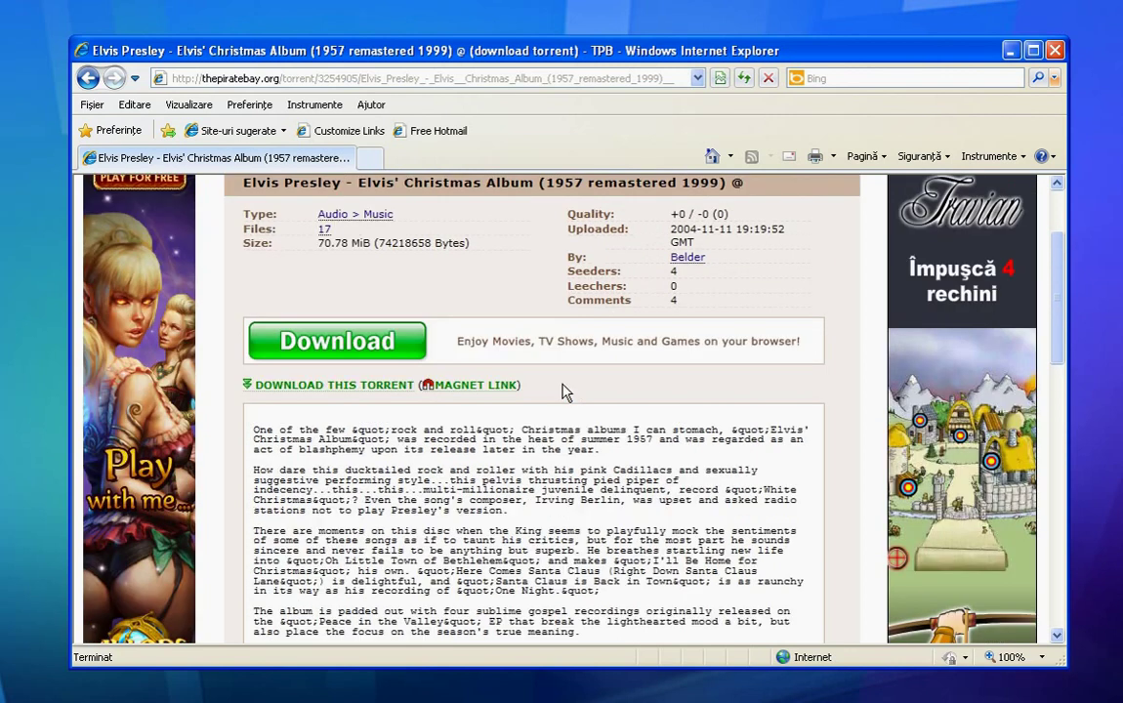
Download the Elvis' Christmas Album torrent file from its details page and open it directly in µTorrent.
click(361, 391)
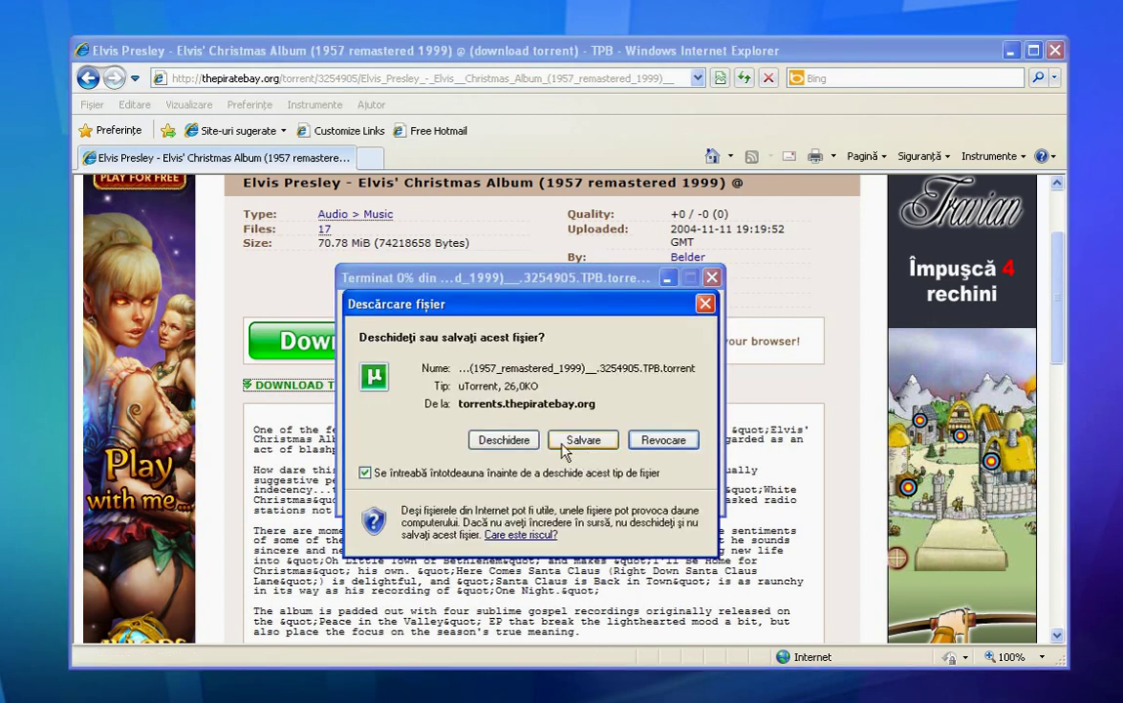
click(585, 441)
click(500, 440)
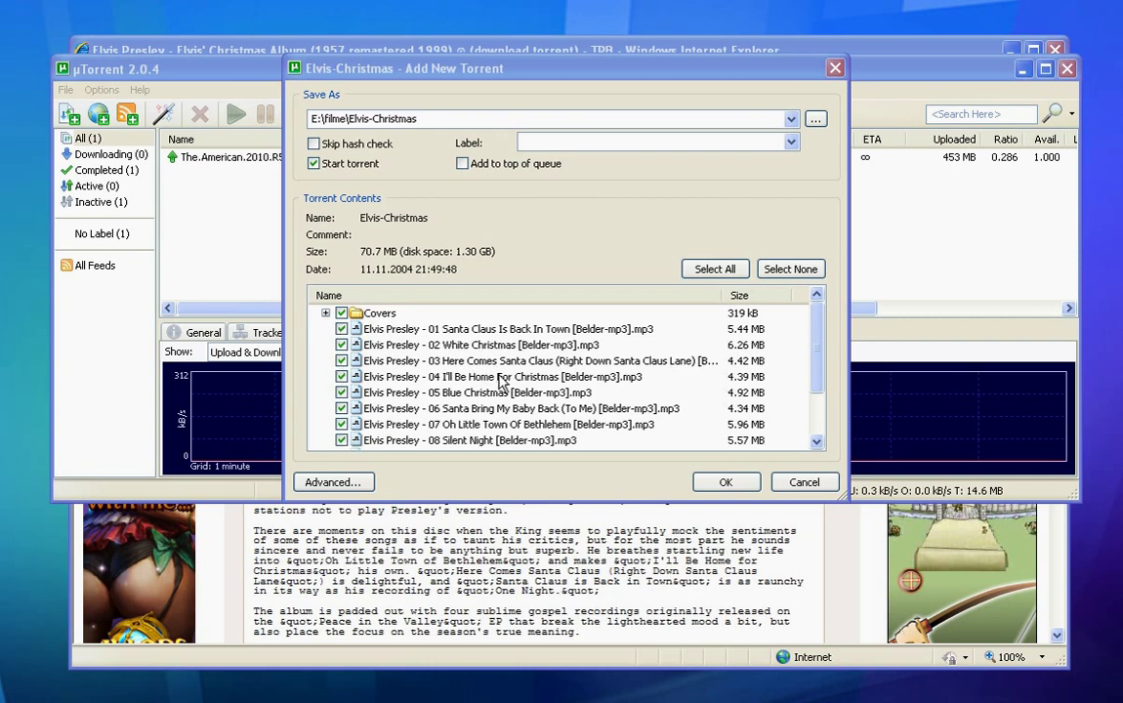
Look through the Elvis-Christmas torrent's files, keep them all selected, and start the download to E:\filme\Elvis-Christmas.
click(817, 389)
scroll(814, 388, down, 2)
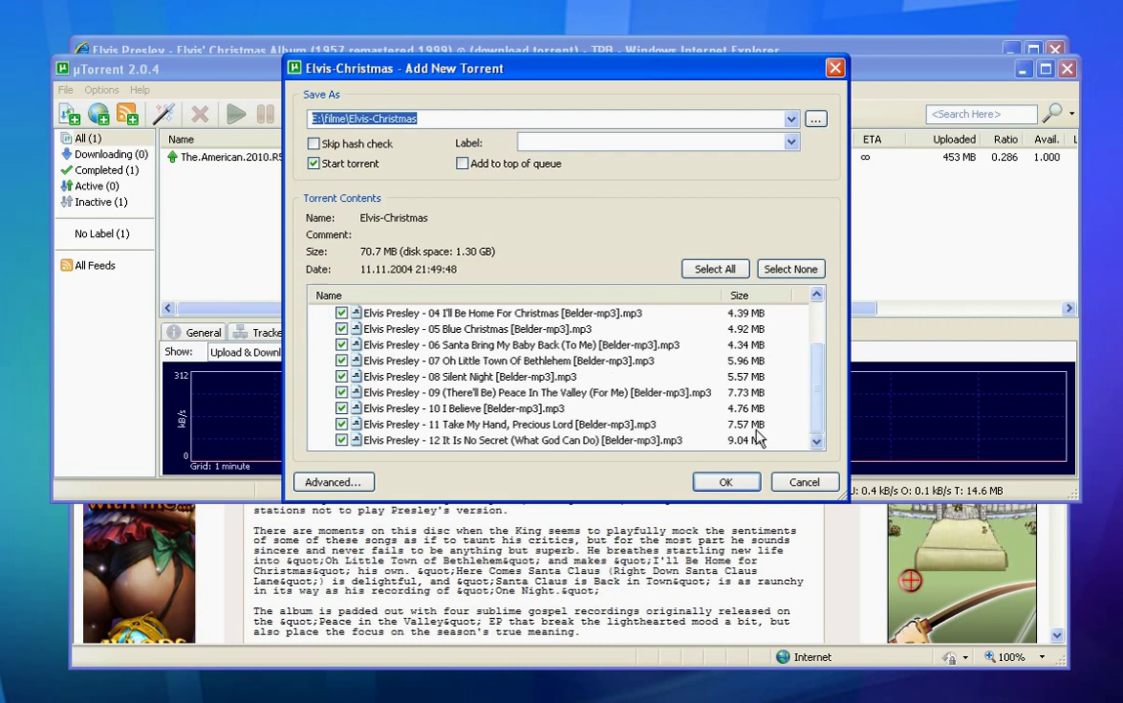
click(341, 425)
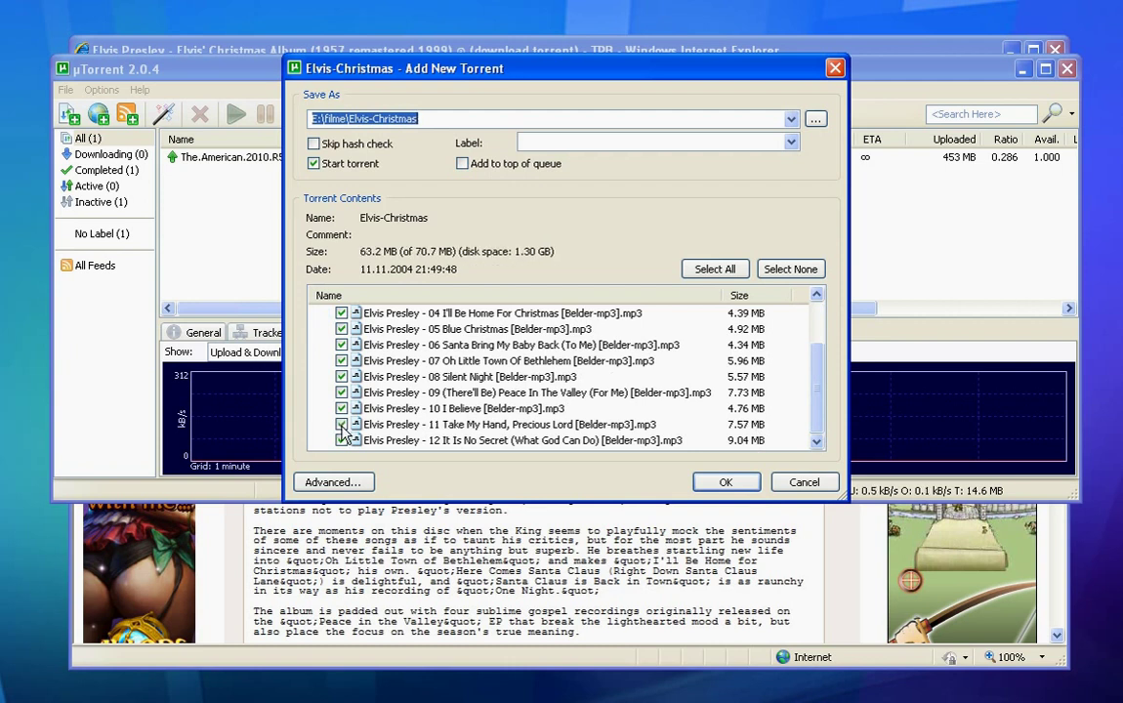
click(341, 425)
scroll(507, 395, up, 1)
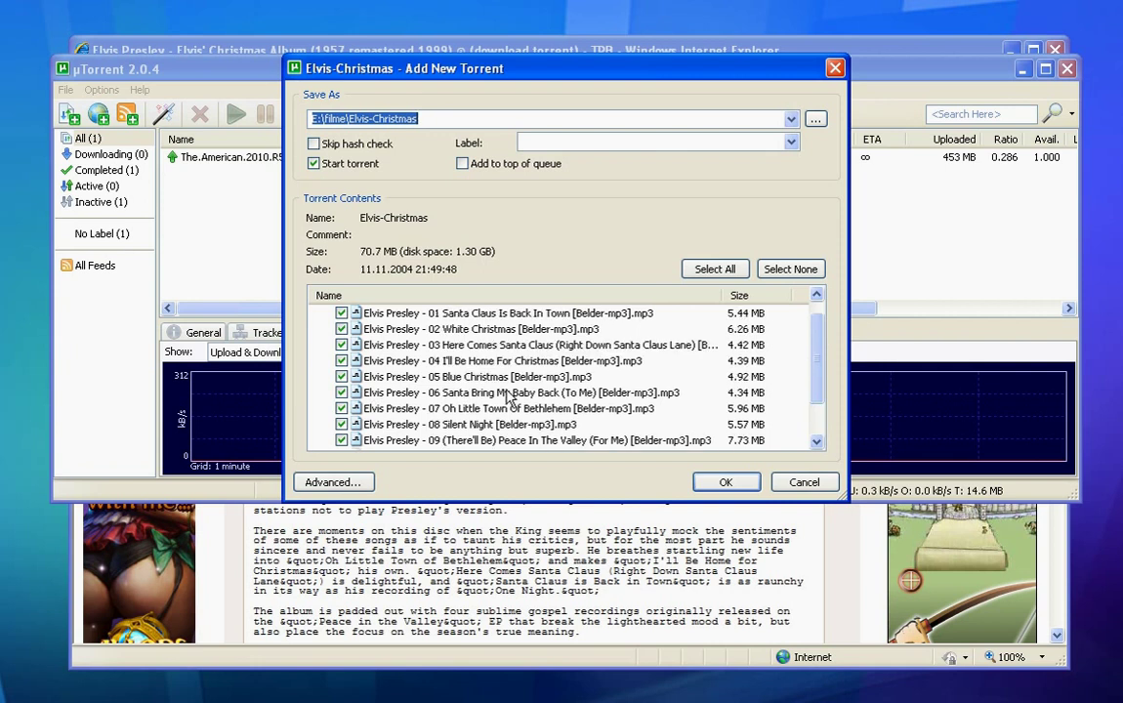
scroll(507, 394, up, 1)
scroll(507, 394, down, 4)
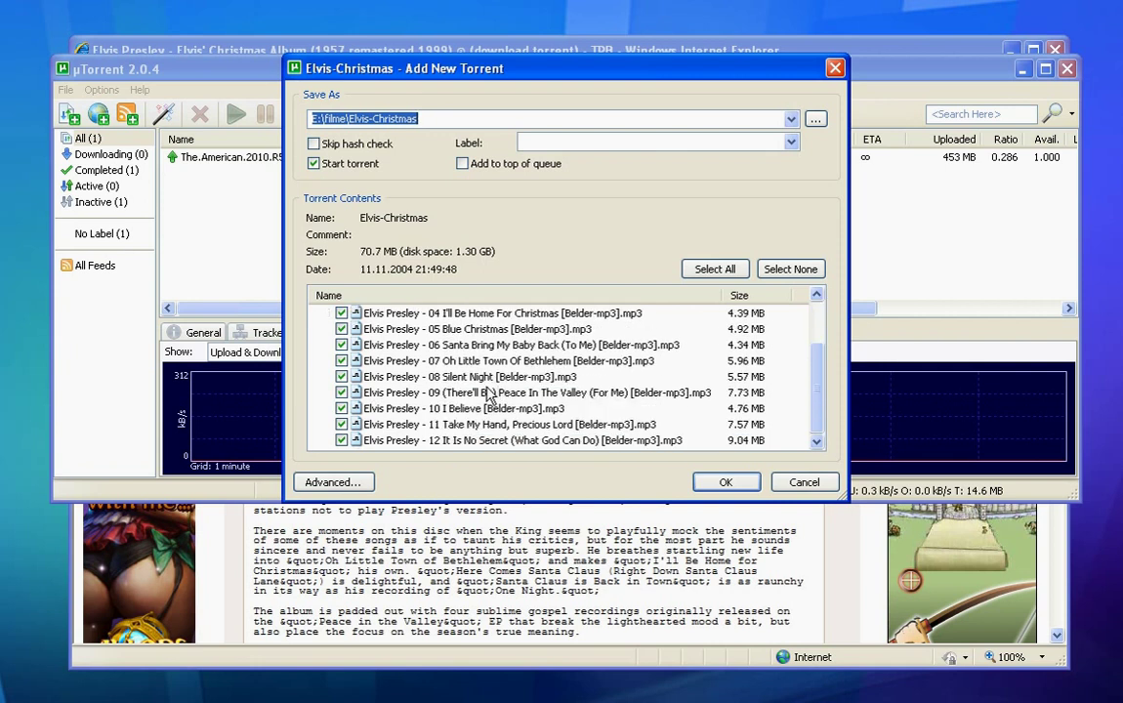
scroll(508, 379, up, 4)
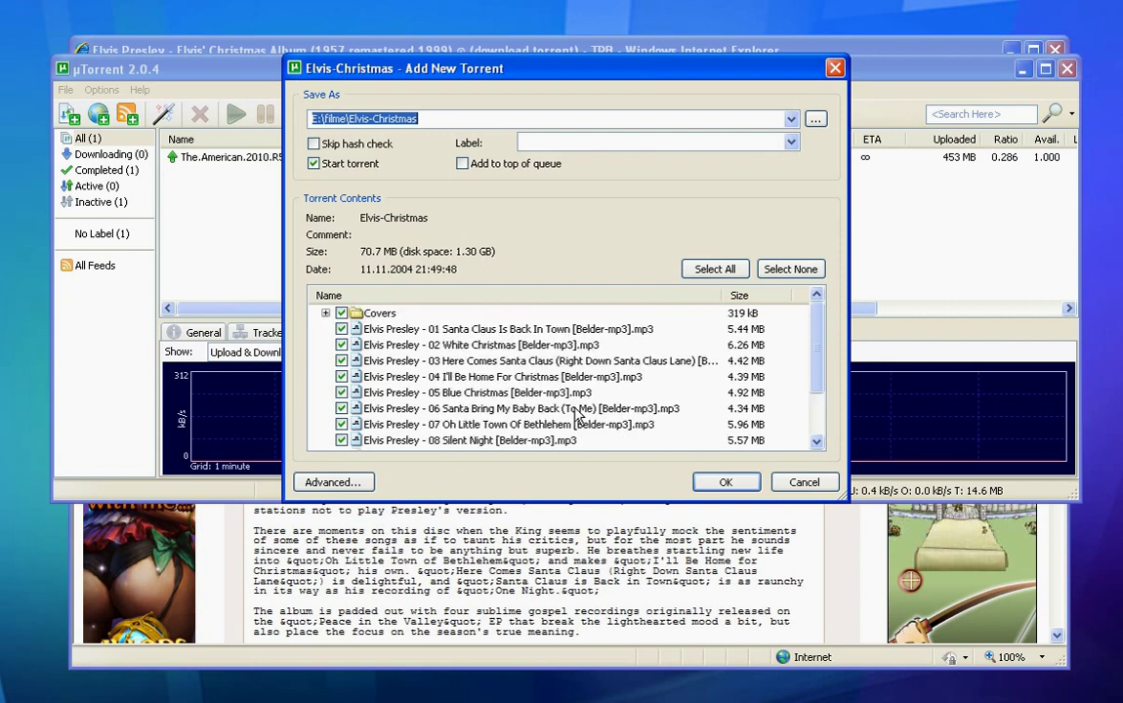
click(728, 484)
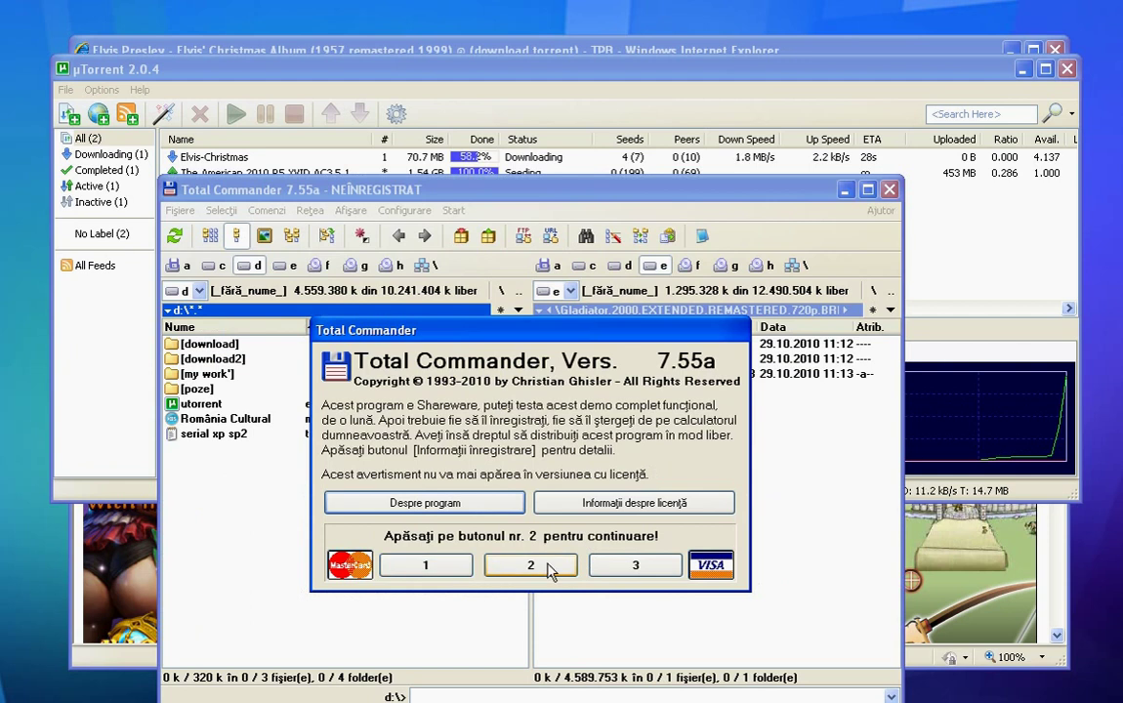
Switch to Total Commander, examine the files in e:\filme\Elvis-Christmas, return to e:\filme, and minimize the window.
click(493, 512)
double_click(544, 348)
key(Up)
key(Return)
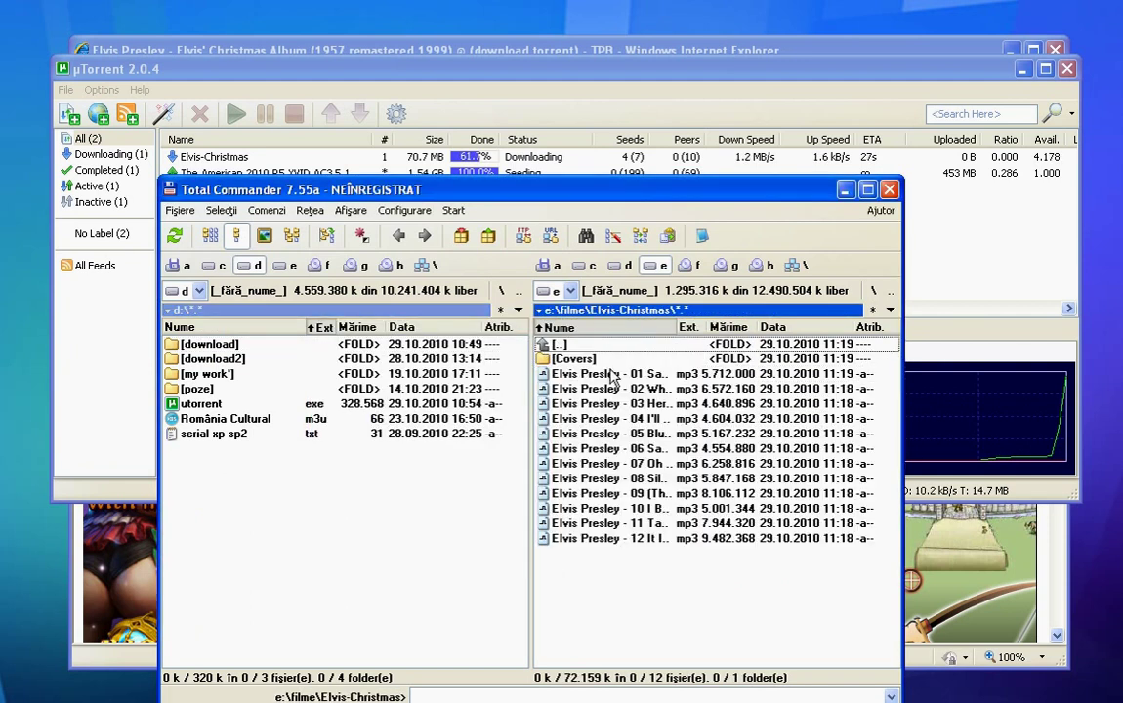
drag(706, 327, 734, 327)
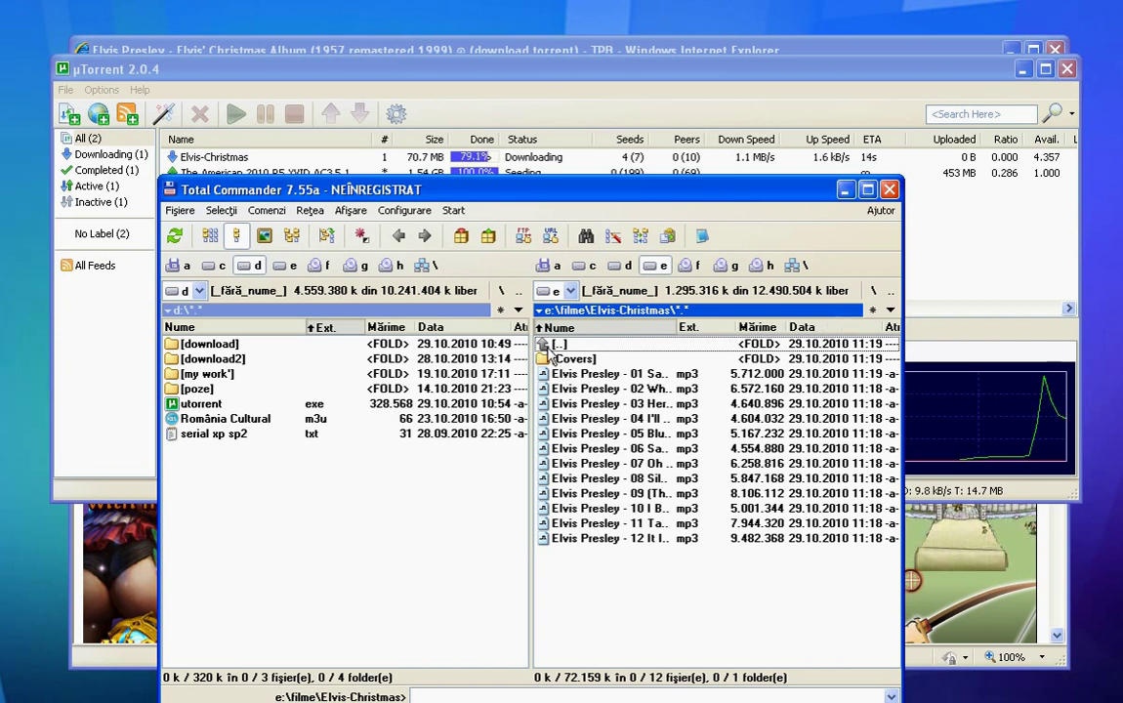
double_click(552, 345)
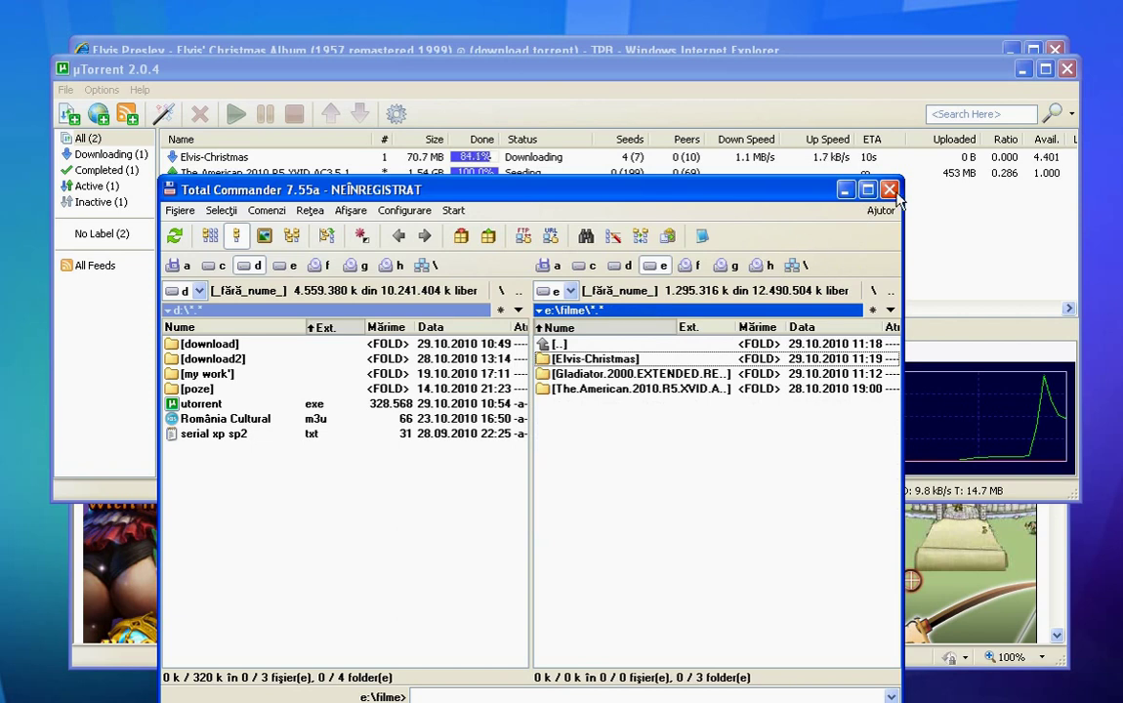
click(844, 192)
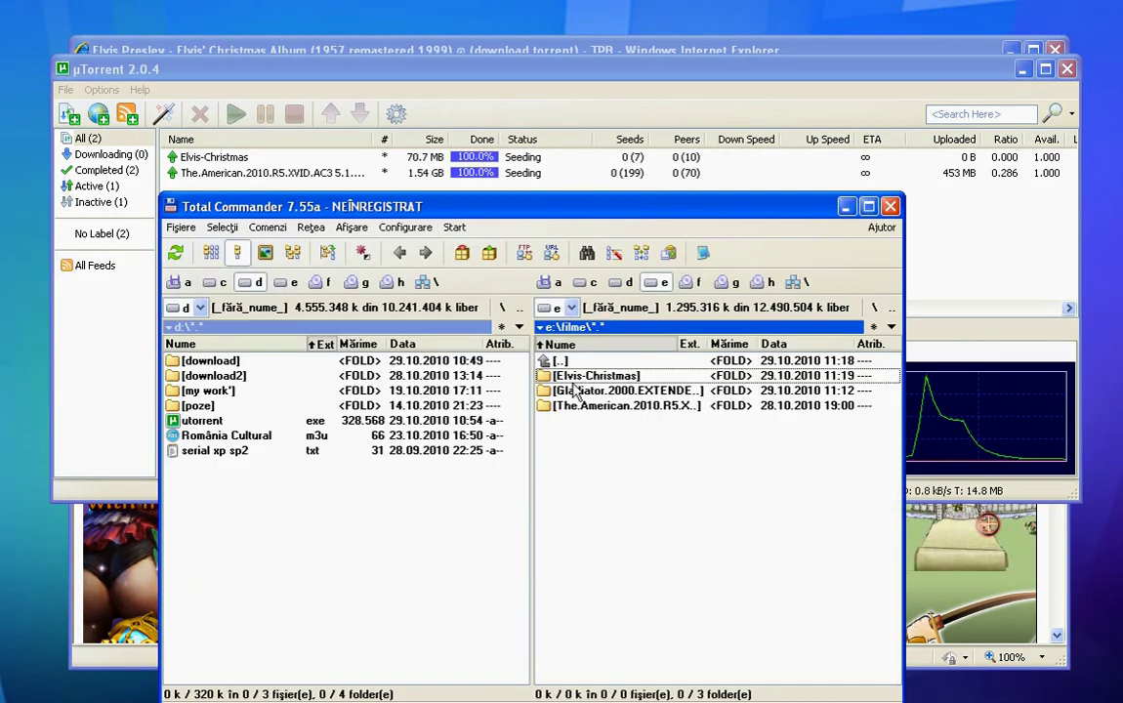
Check the download folders in µTorrent's Directories preferences and close the preferences without changes.
drag(625, 206, 617, 155)
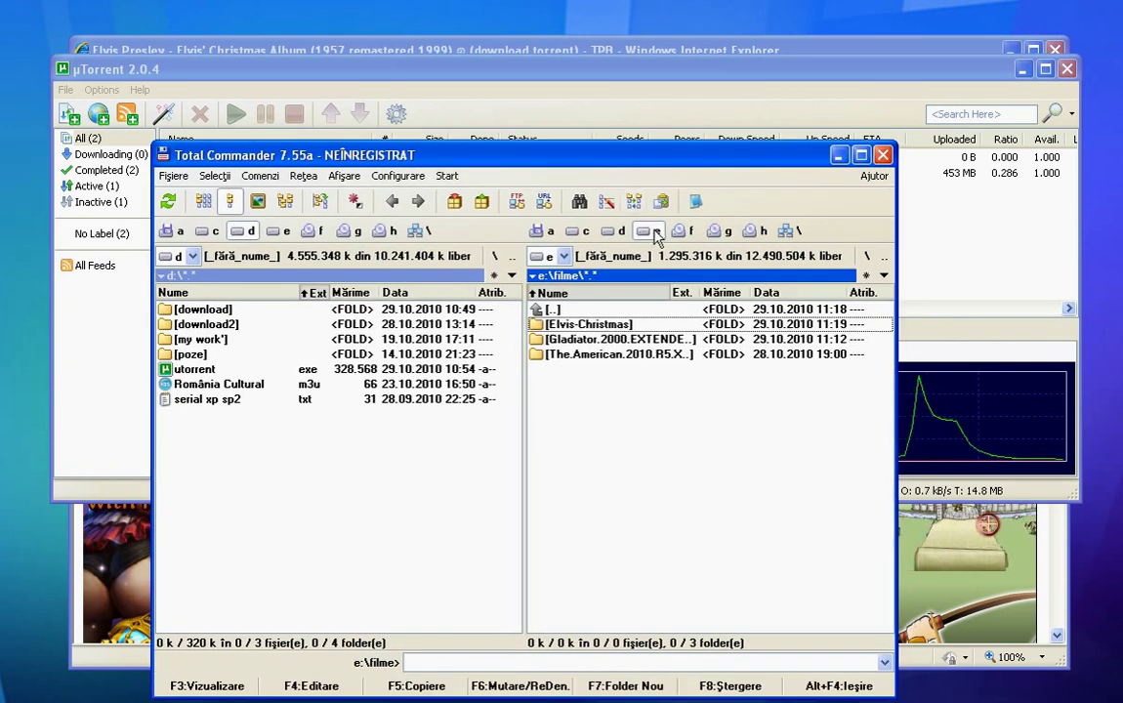
click(100, 89)
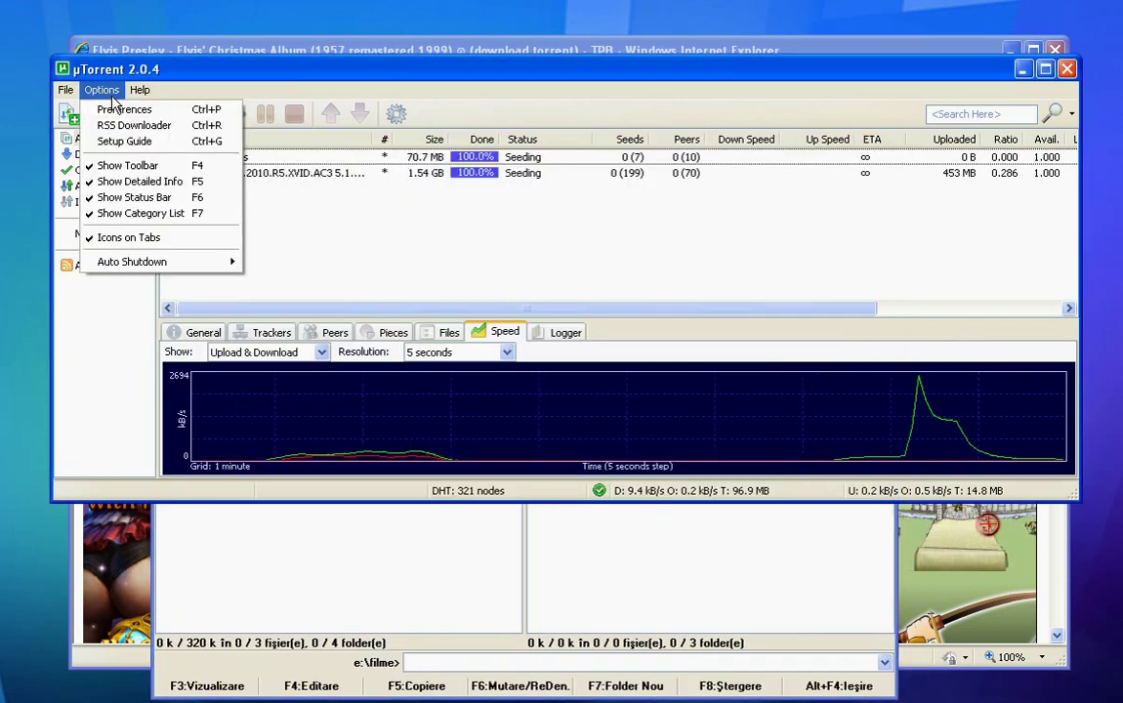
click(127, 113)
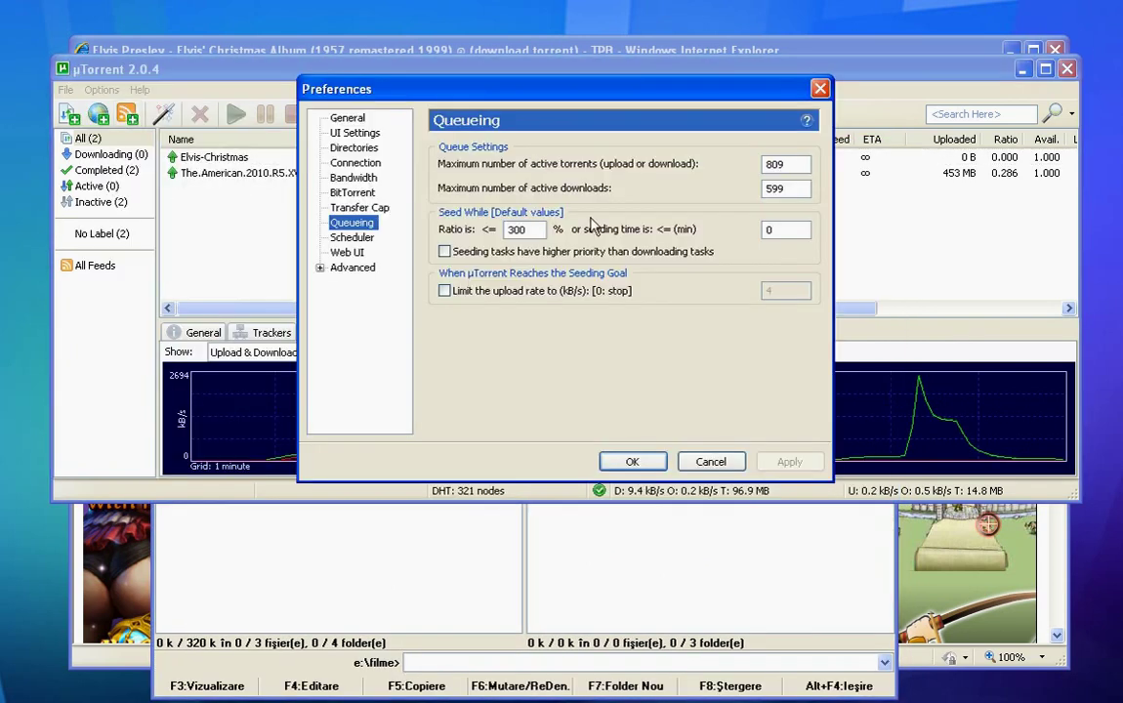
click(346, 148)
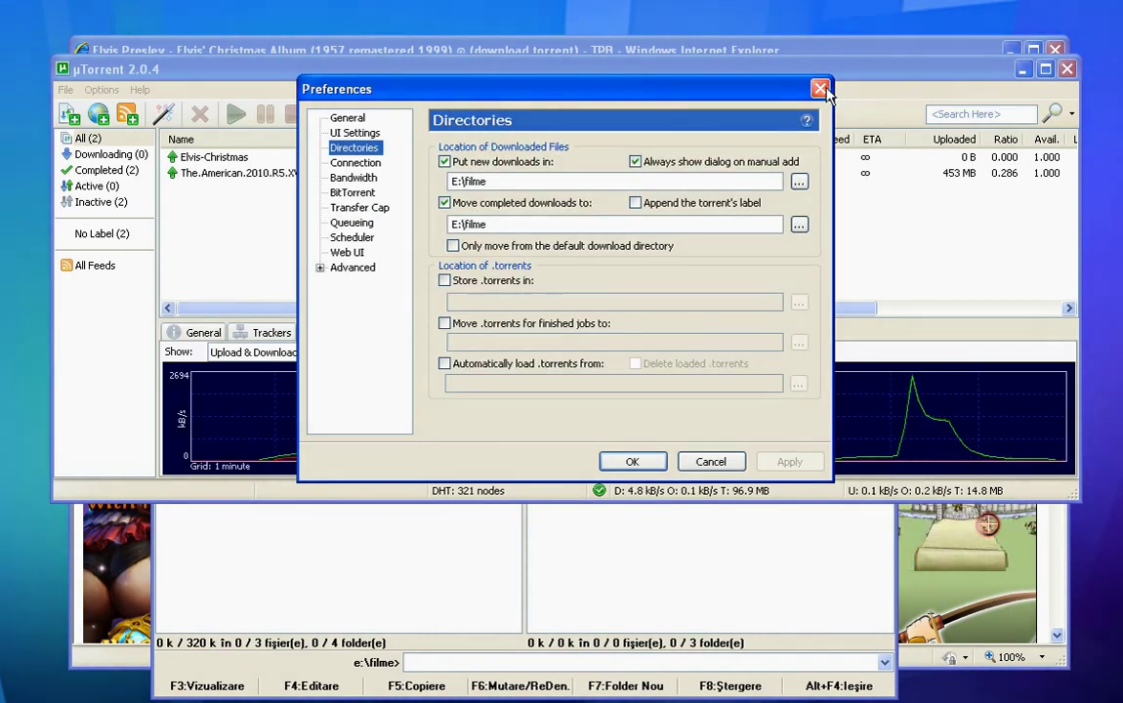
key(Escape)
In Total Commander, go from the e: drive root into filme\Elvis-Christmas and play track 01 in Winamp.
click(644, 662)
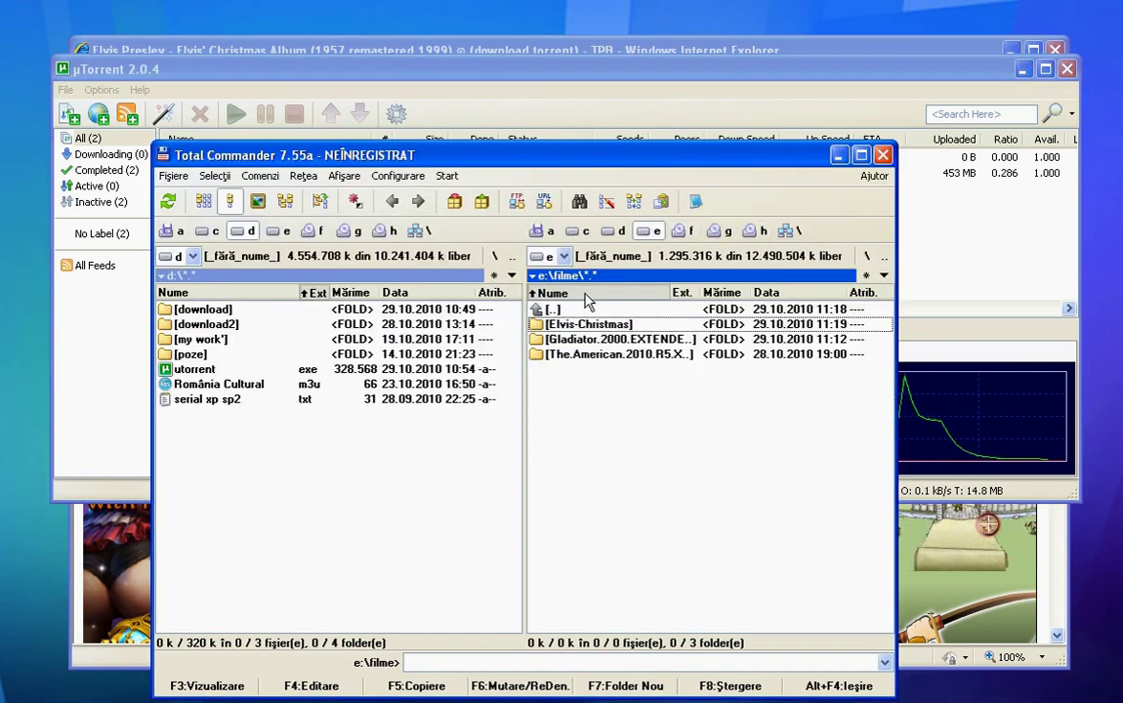
double_click(536, 309)
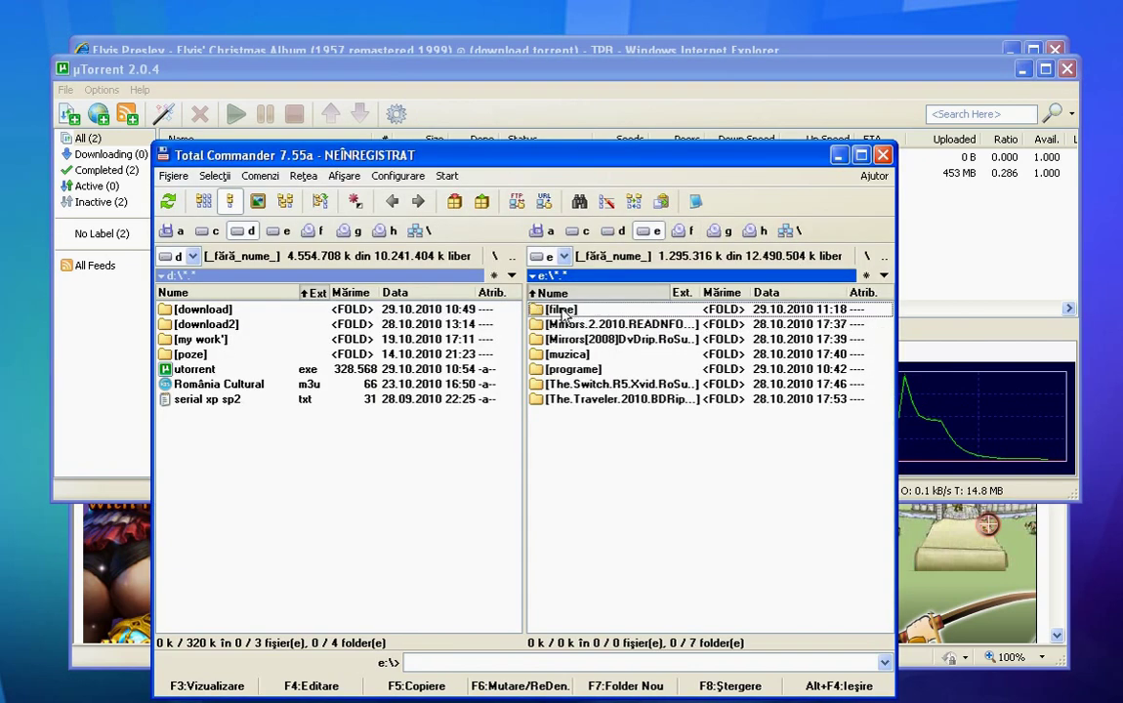
double_click(563, 310)
double_click(571, 324)
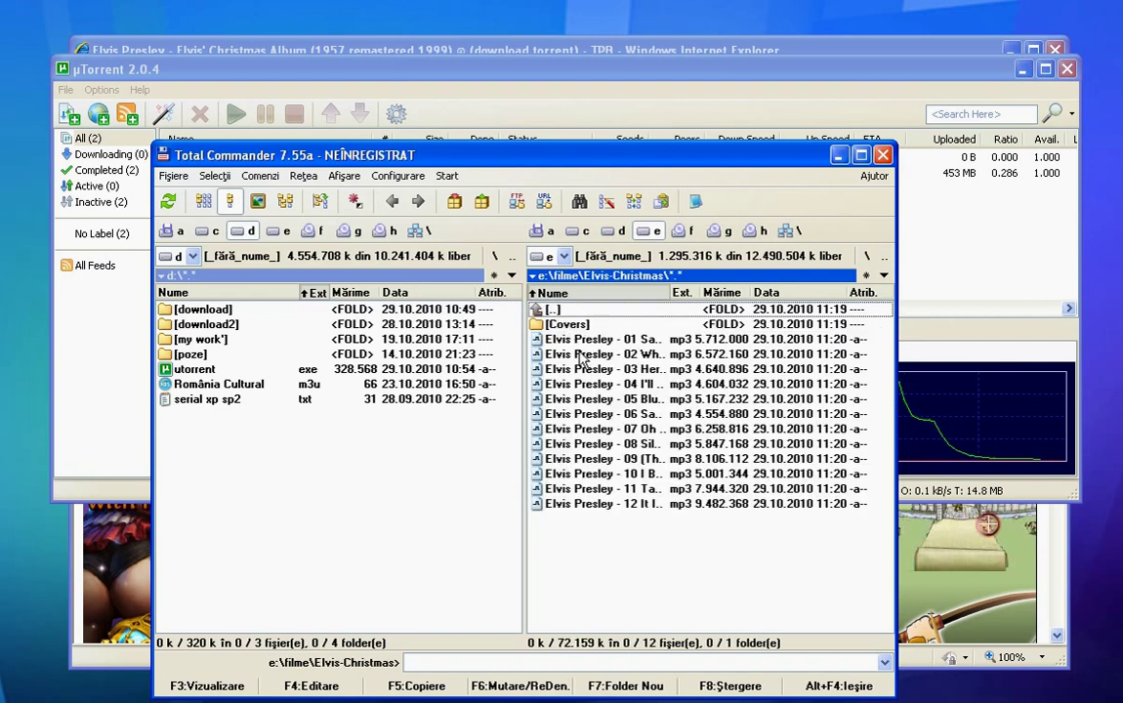
click(586, 343)
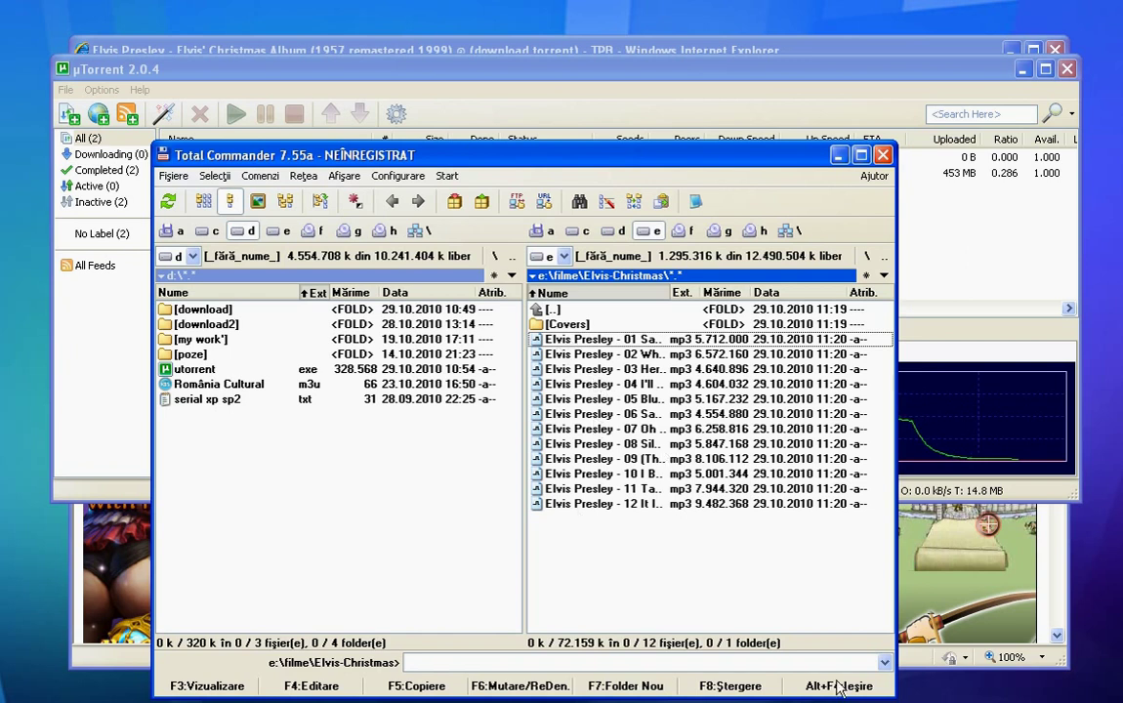
key(Return)
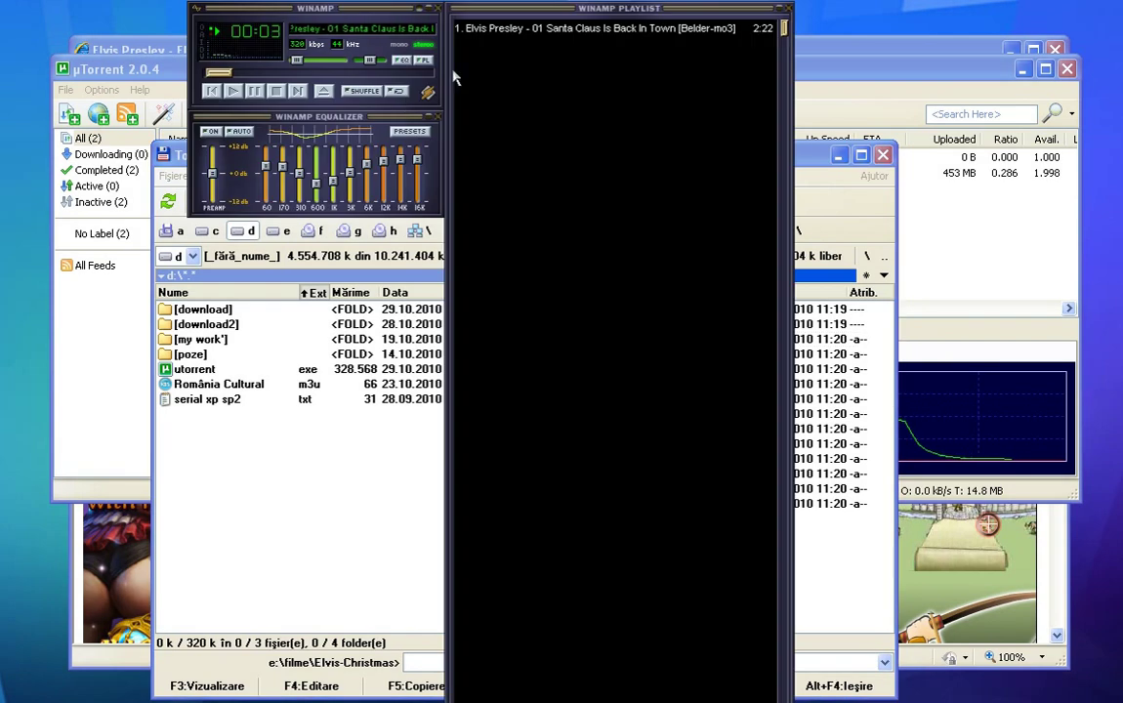
Adjust Winamp's volume and move the Winamp and Total Commander windows apart so that both can be used.
click(300, 62)
drag(316, 59, 320, 61)
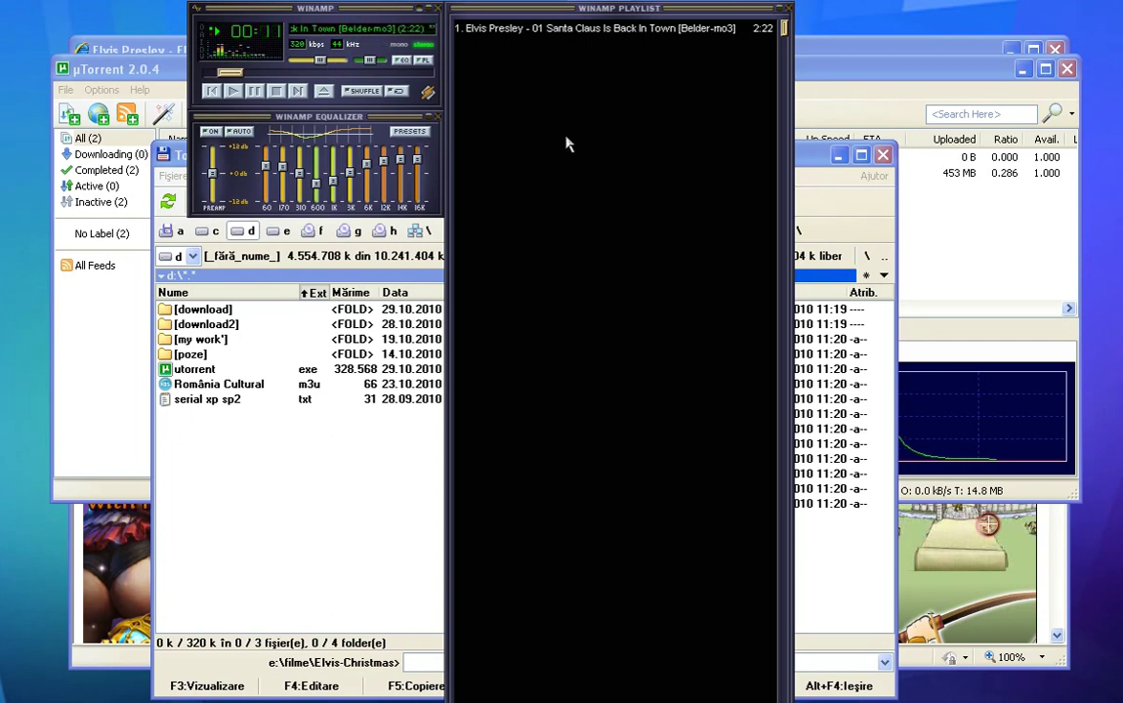
click(322, 63)
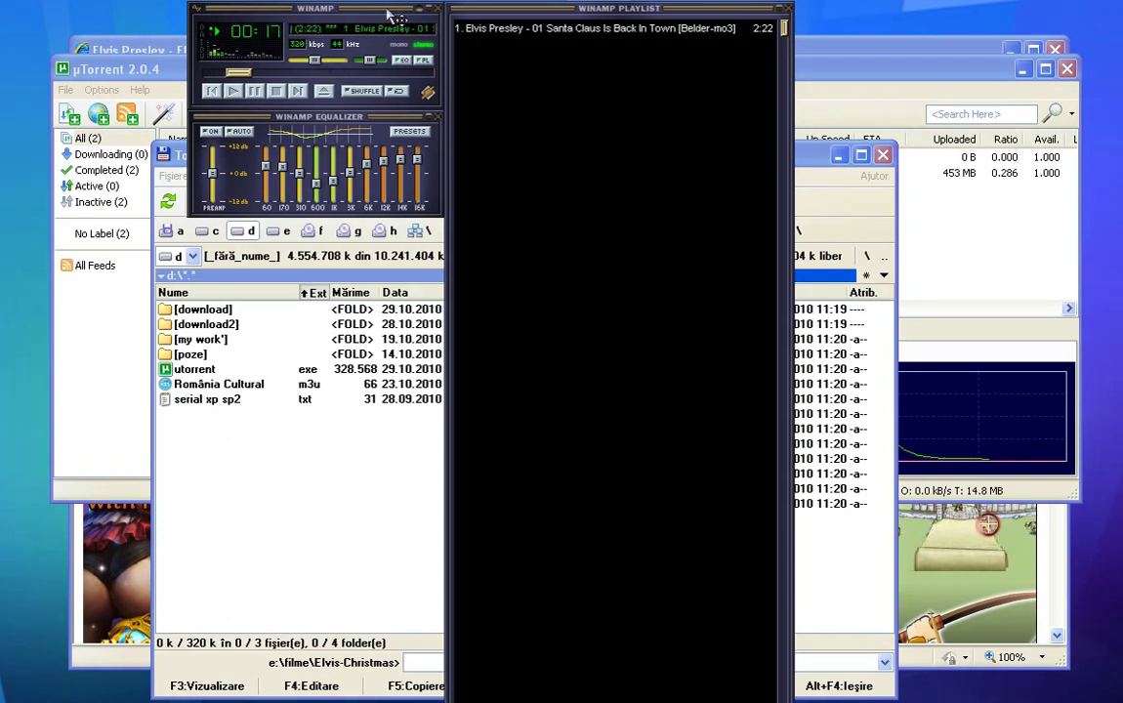
drag(396, 17, 183, 25)
click(698, 181)
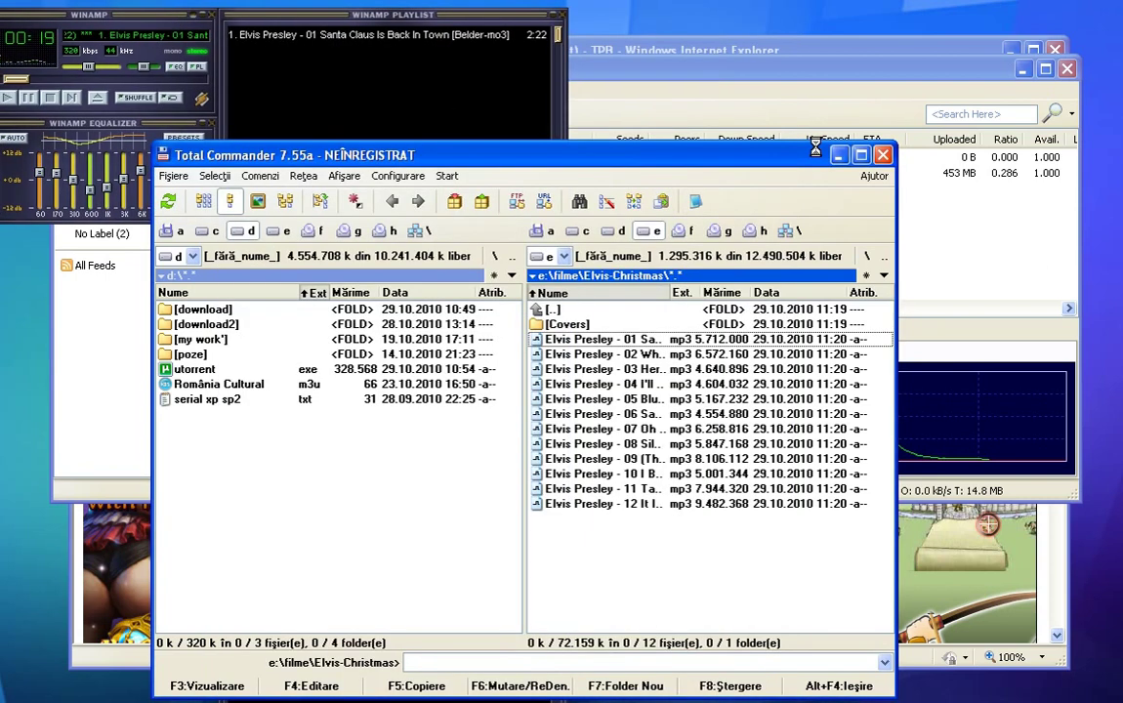
drag(673, 157, 889, 146)
Play track 03 from the Elvis-Christmas folder, adjust Winamp's volume, and reposition Total Commander with a wider Ext. column.
click(752, 360)
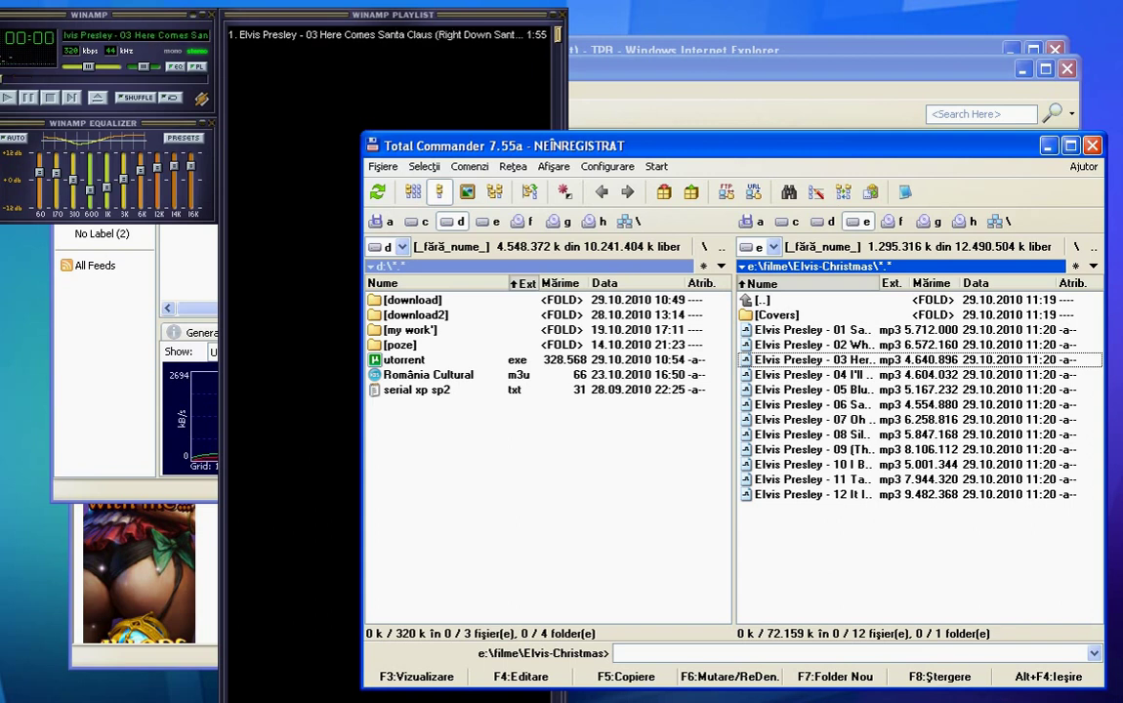
drag(88, 70, 98, 71)
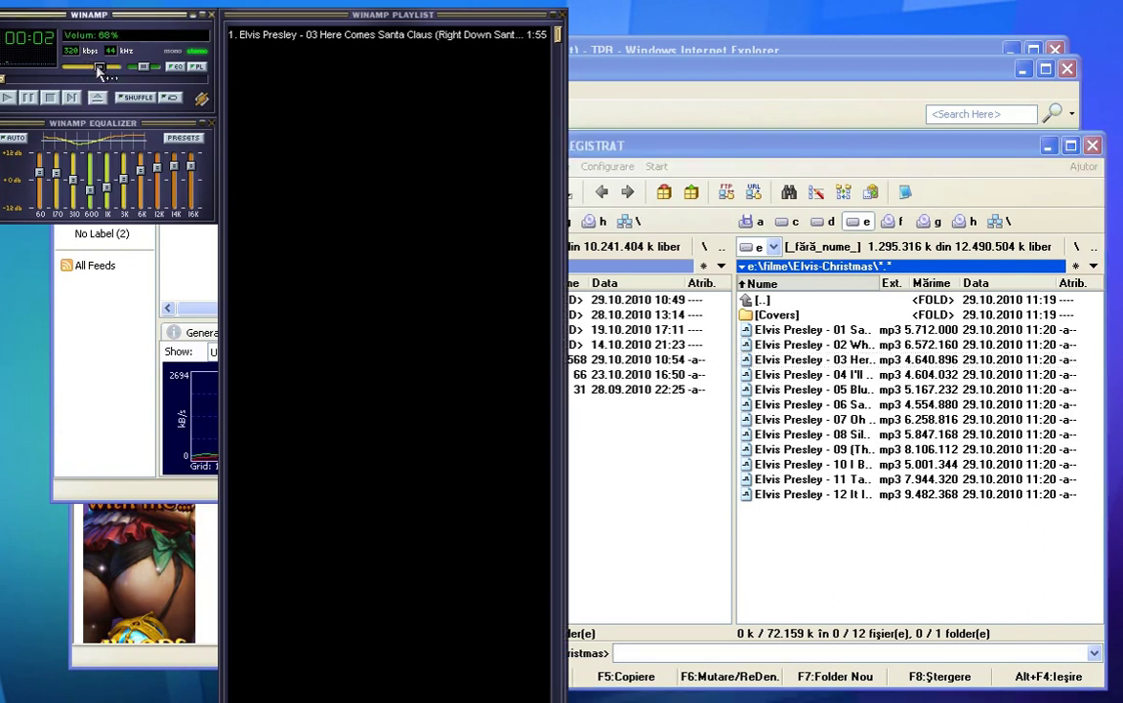
click(735, 145)
drag(736, 145, 697, 108)
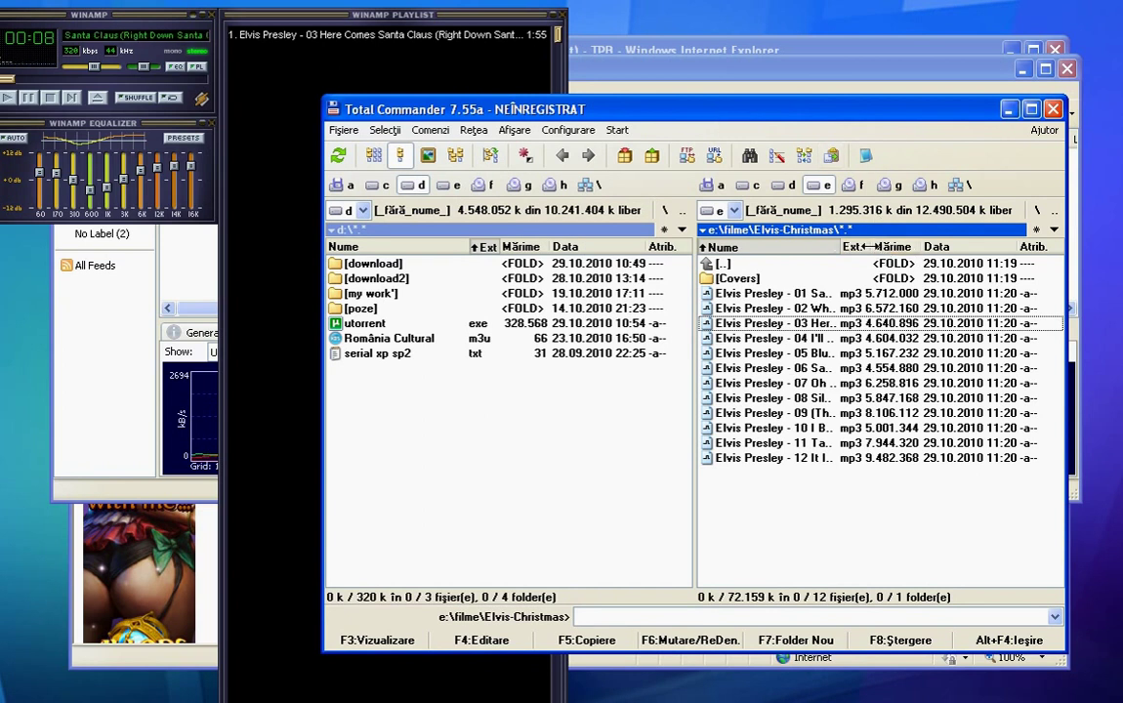
drag(869, 246, 896, 247)
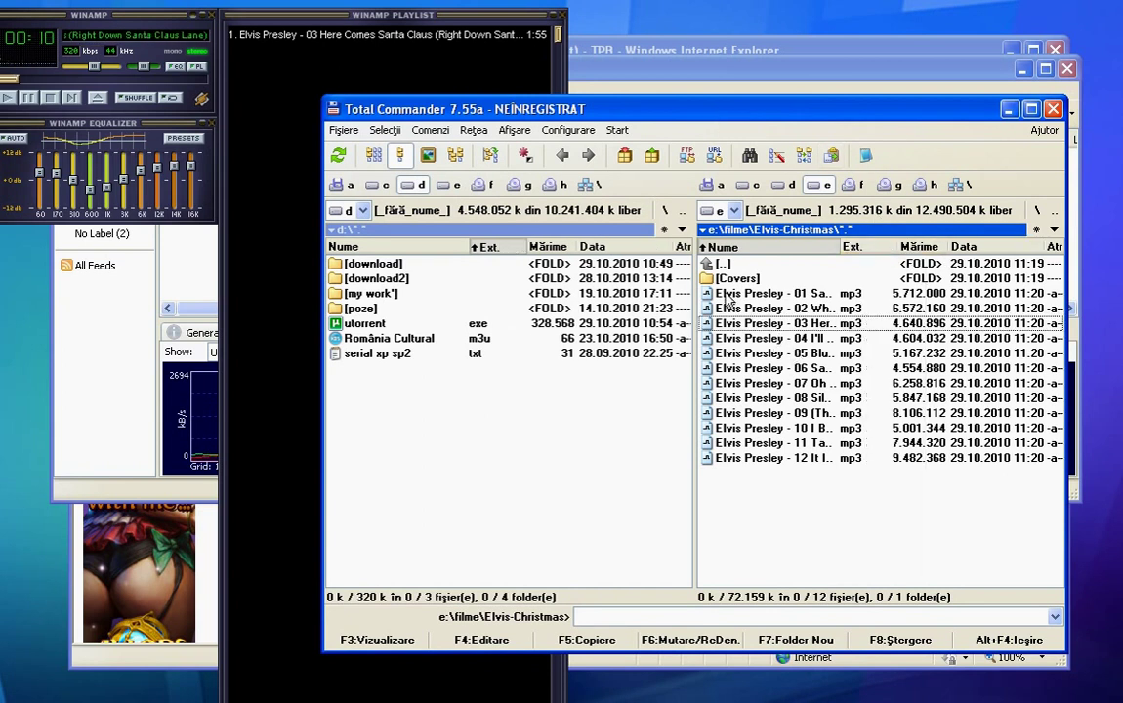
Stop the playback and minimize Winamp, and close Total Commander after returning to the e:\filme folder.
click(48, 98)
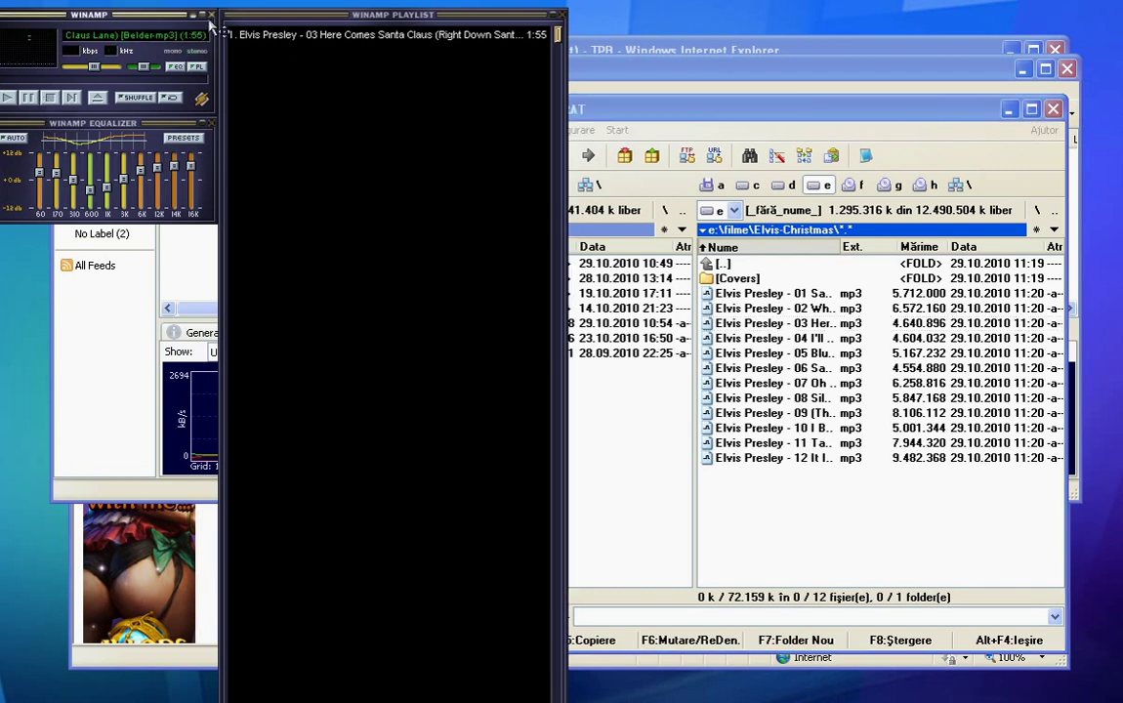
click(192, 14)
double_click(717, 264)
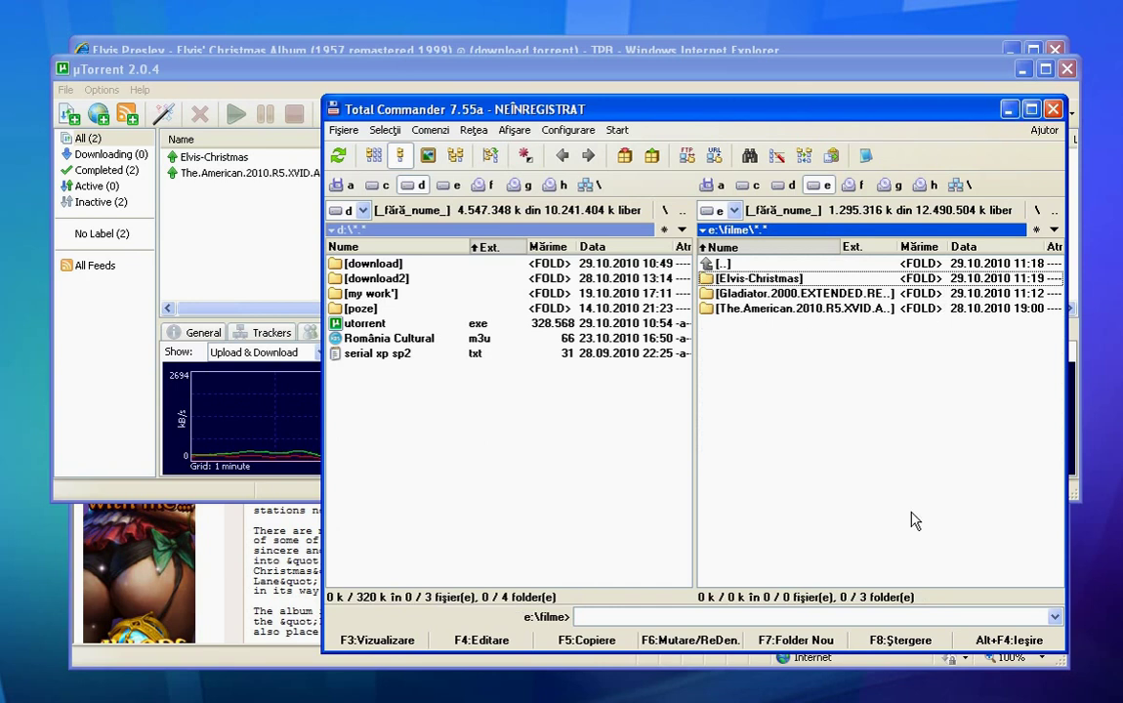
key(alt+F4)
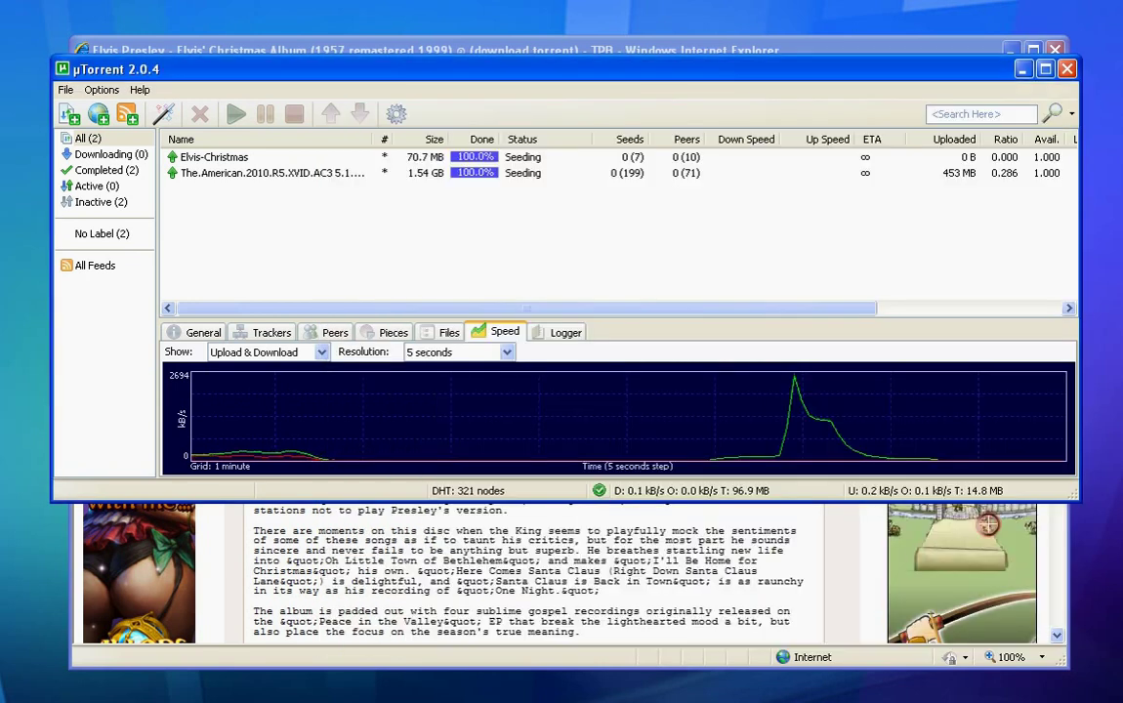